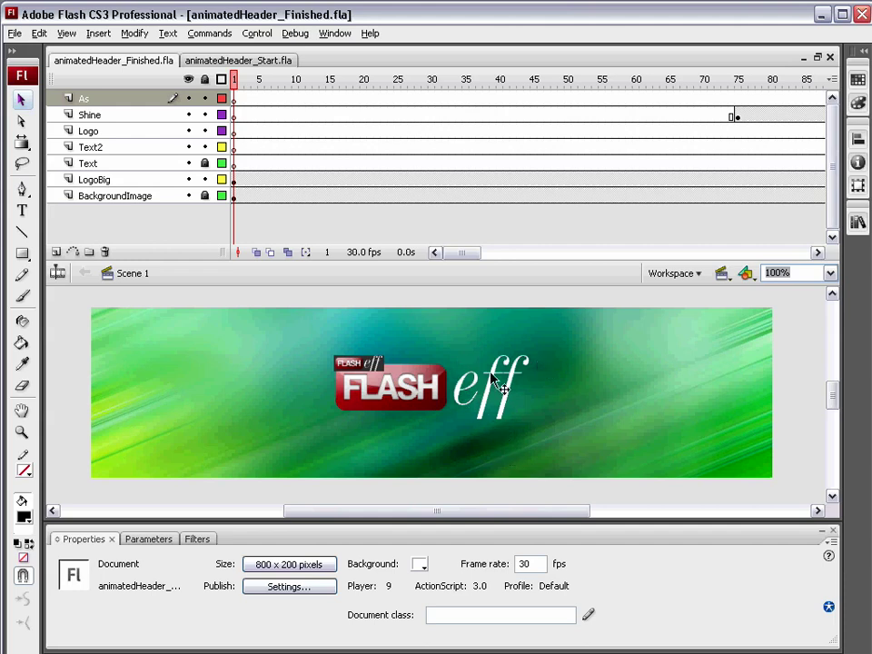
Step: Preview the finished header as a test movie, then switch to animatedHeader_Start.fla
left_click_drag(463, 253, 432, 255)
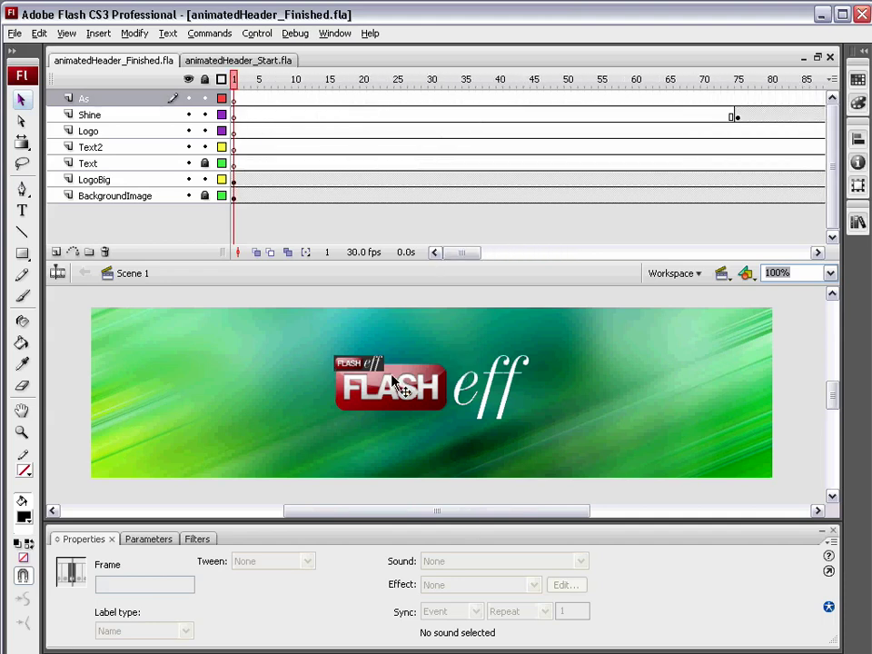
key("ctrl+Return")
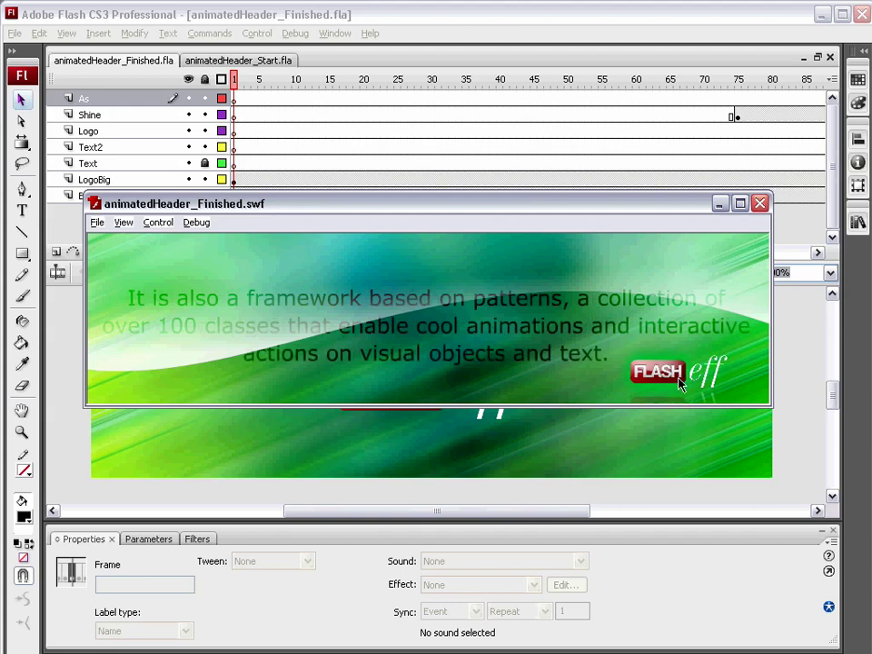
left_click(759, 202)
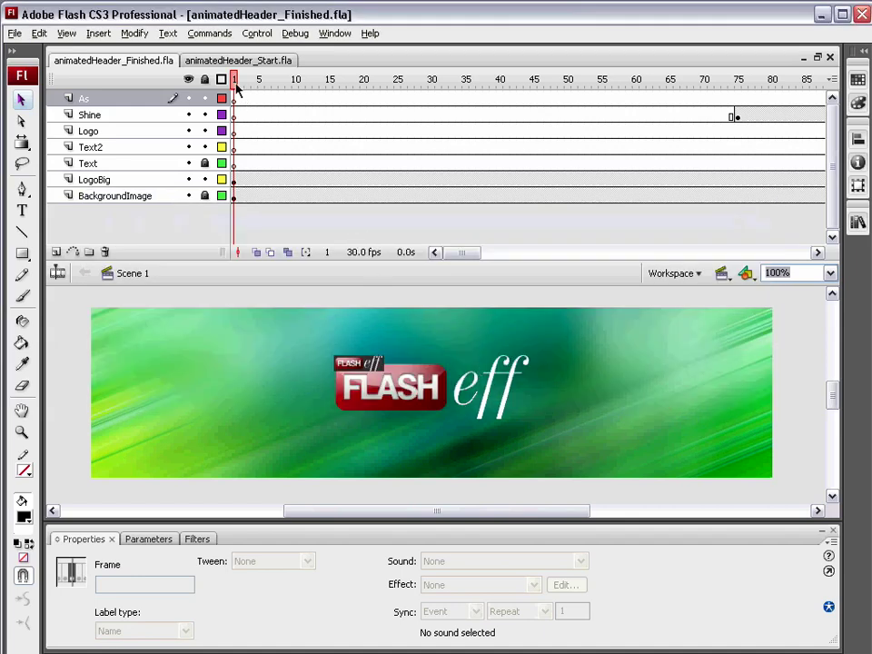
left_click(186, 56)
Step: Change the document frame rate from 12 to 30 fps, keeping the 800 × 200 px size
left_click(353, 392)
left_click(288, 564)
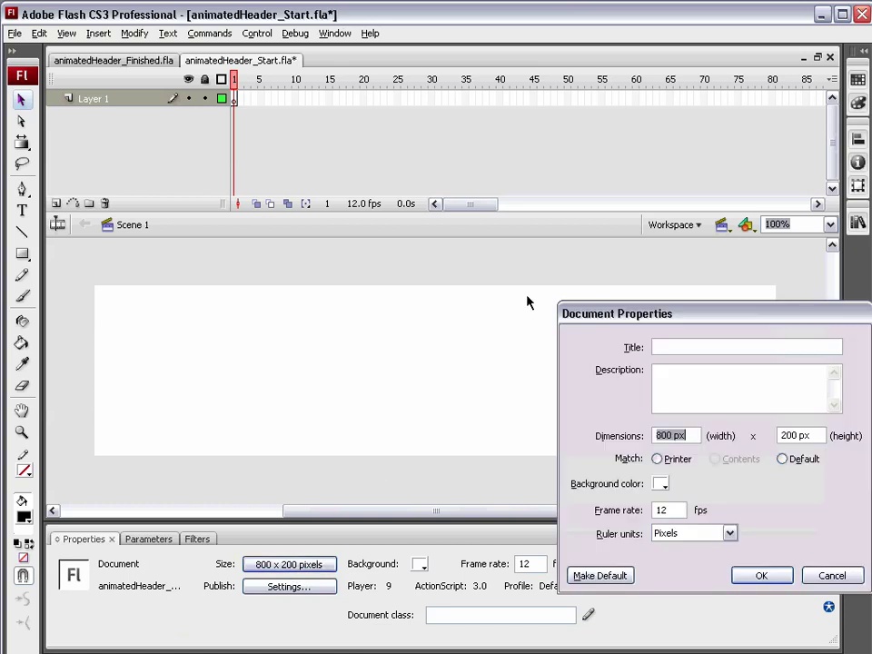
left_click_drag(667, 313, 386, 209)
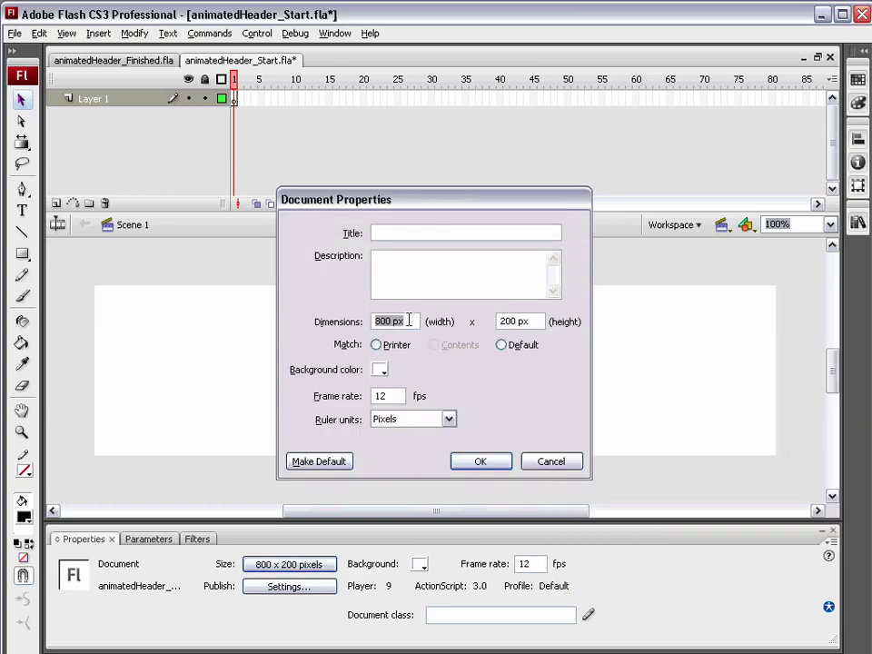
left_click(534, 321)
double_click(509, 340)
left_click(521, 322)
left_click_drag(400, 396, 351, 393)
type("30")
left_click(479, 462)
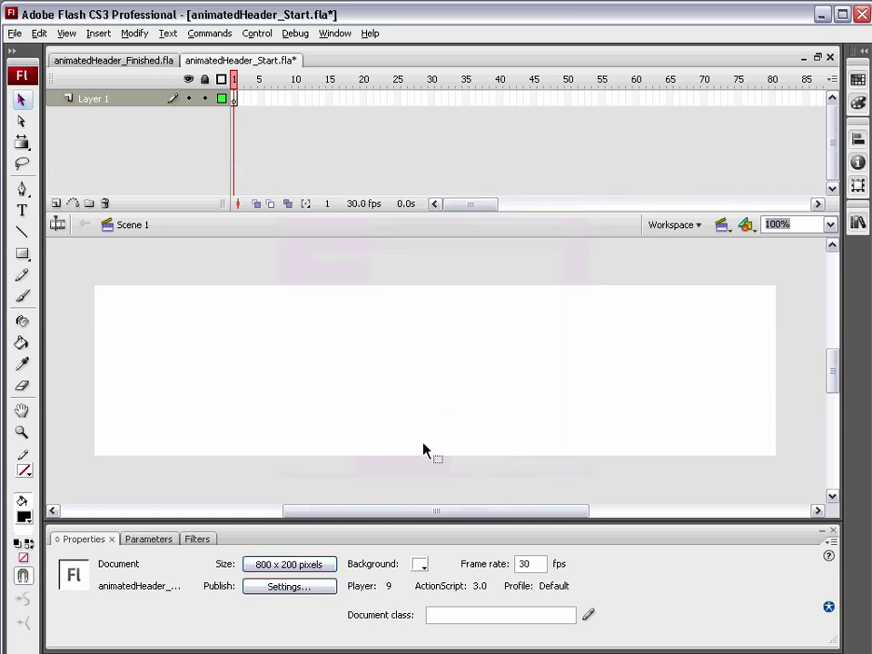
Step: Add new layers and name the bottom two Backgroud and LogoBig
left_click(55, 203)
left_click(55, 204)
left_click(56, 203)
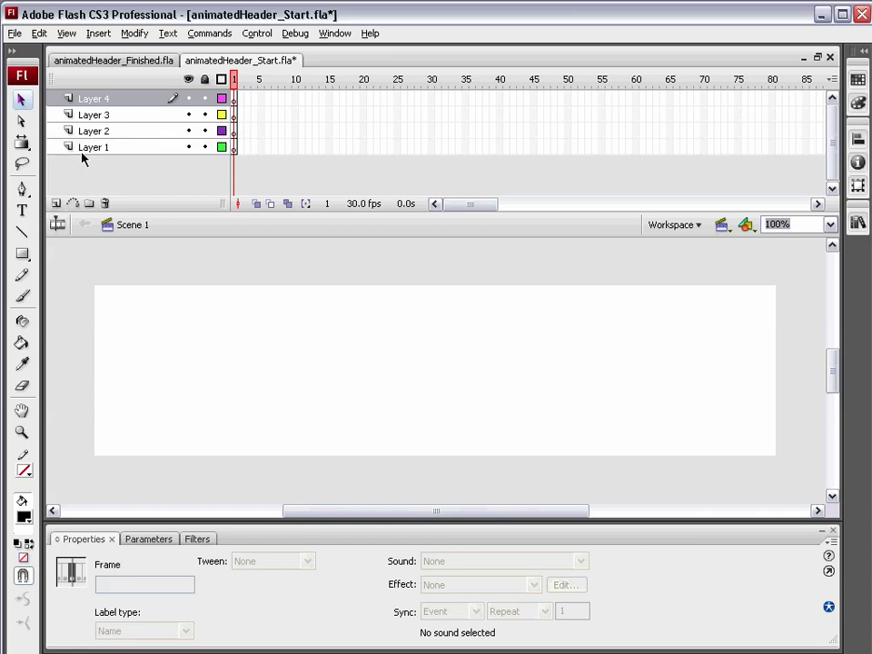
double_click(103, 148)
type("Bavkgroud")
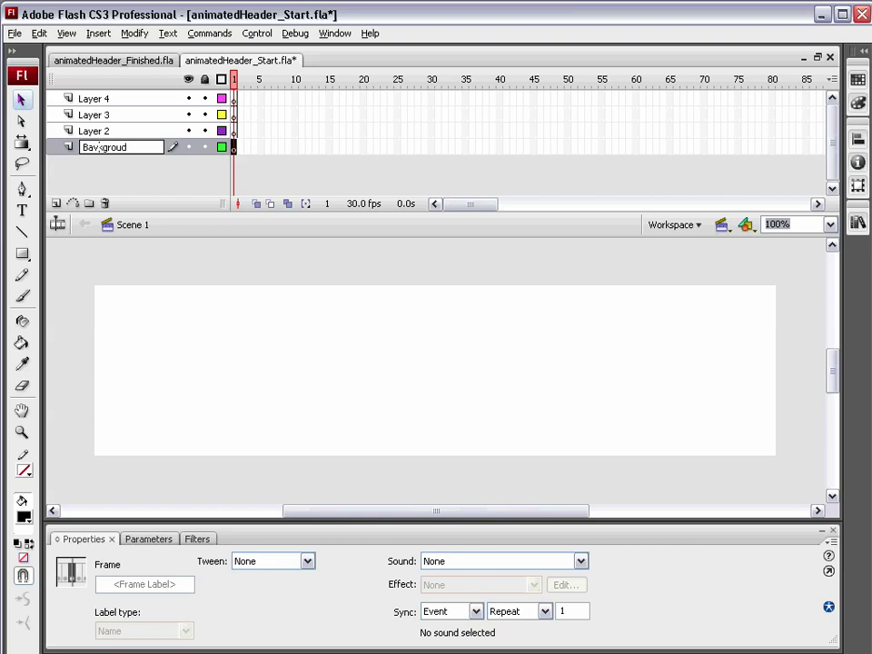
key("Return")
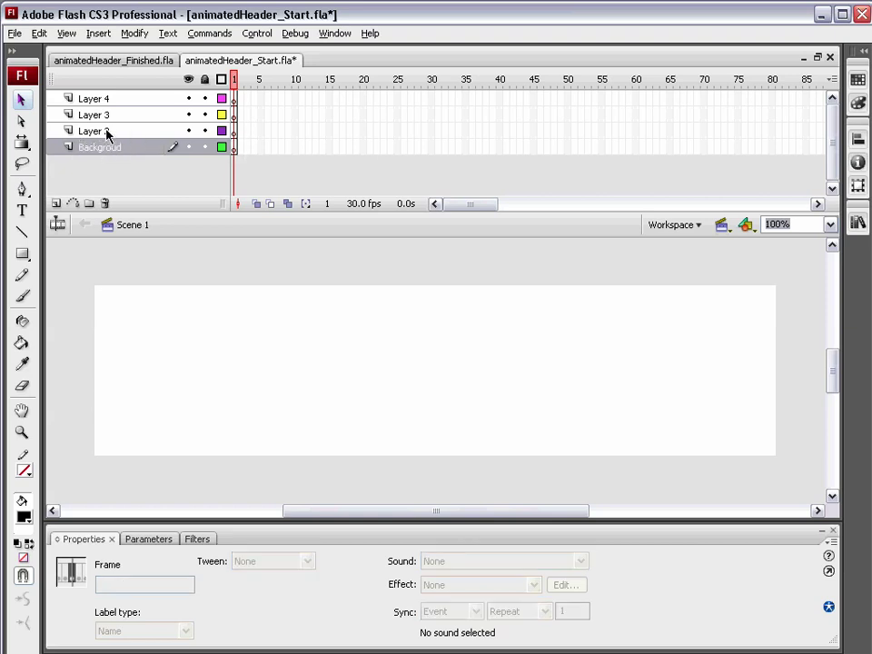
double_click(105, 132)
type("LogoBi")
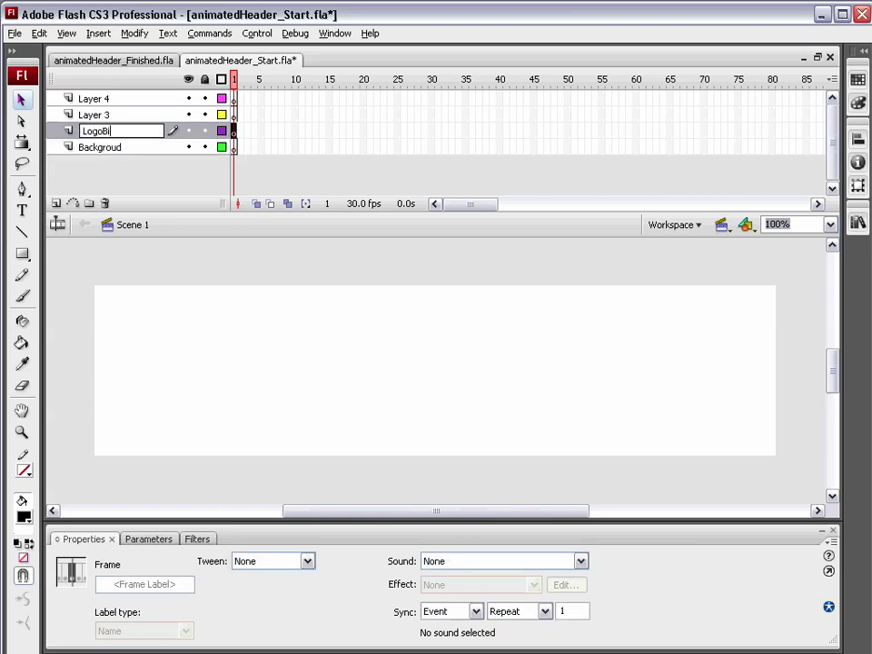
type("g")
key("Return")
Step: Name the upper layers Text1 and Shine, then select the Backgroud layer
double_click(97, 115)
type("Text1")
key("Return")
double_click(93, 98)
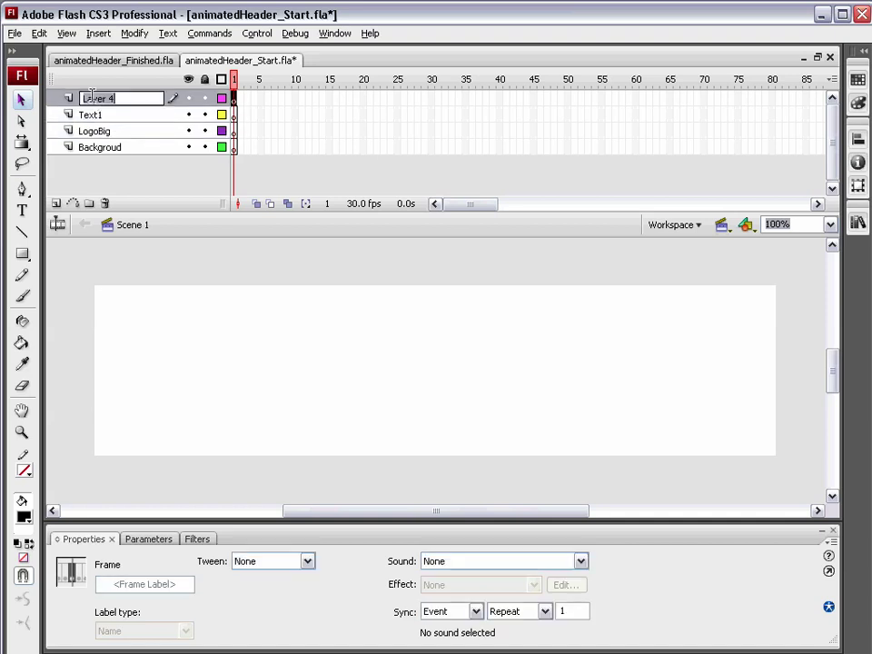
type("S")
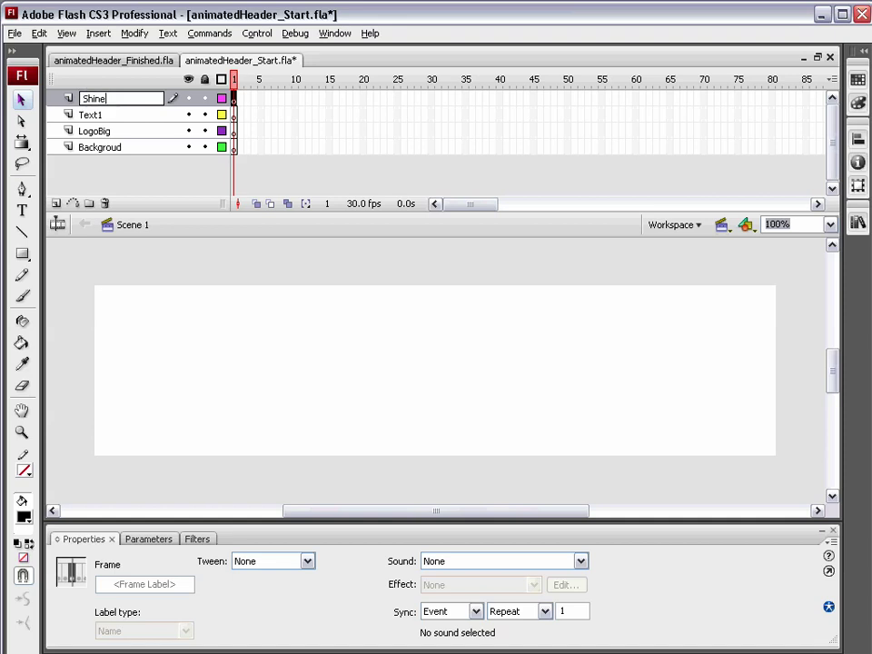
type("hine")
key("Return")
left_click(122, 148)
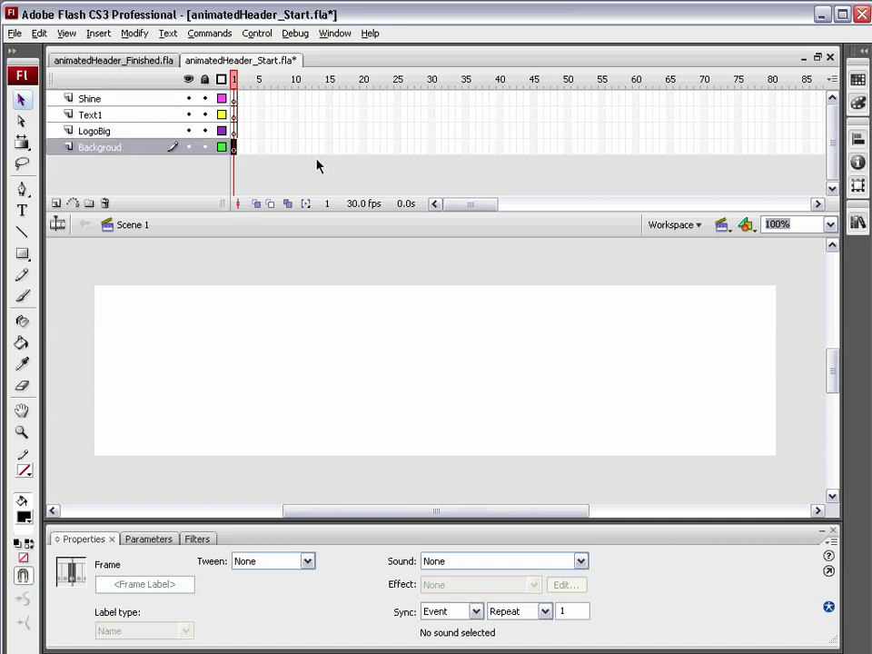
Step: Place mc_backgroundImage on the stage and delete FlashEff from the library
left_click(856, 223)
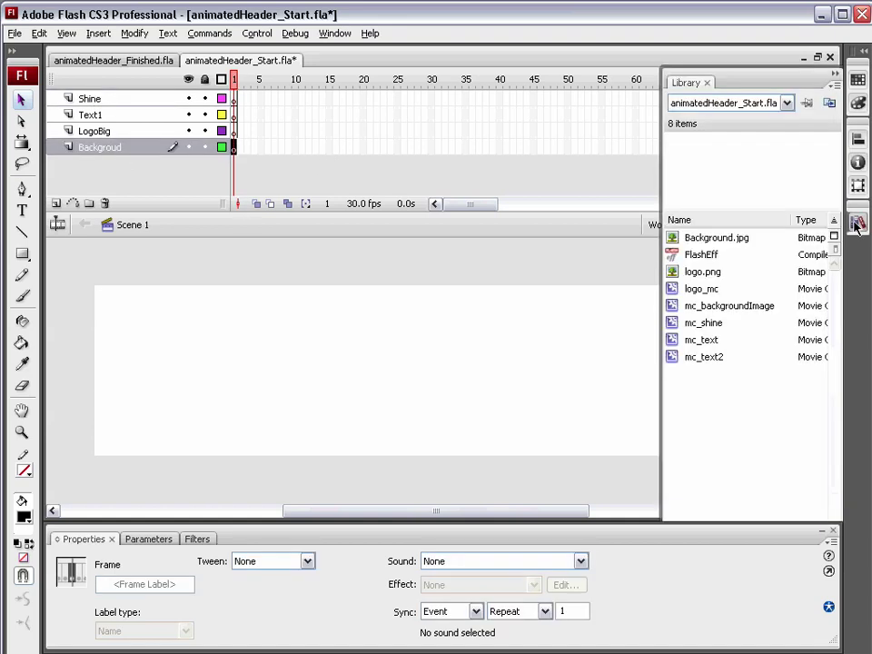
left_click(729, 309)
left_click_drag(739, 308, 422, 394)
left_click(725, 261)
key("Delete")
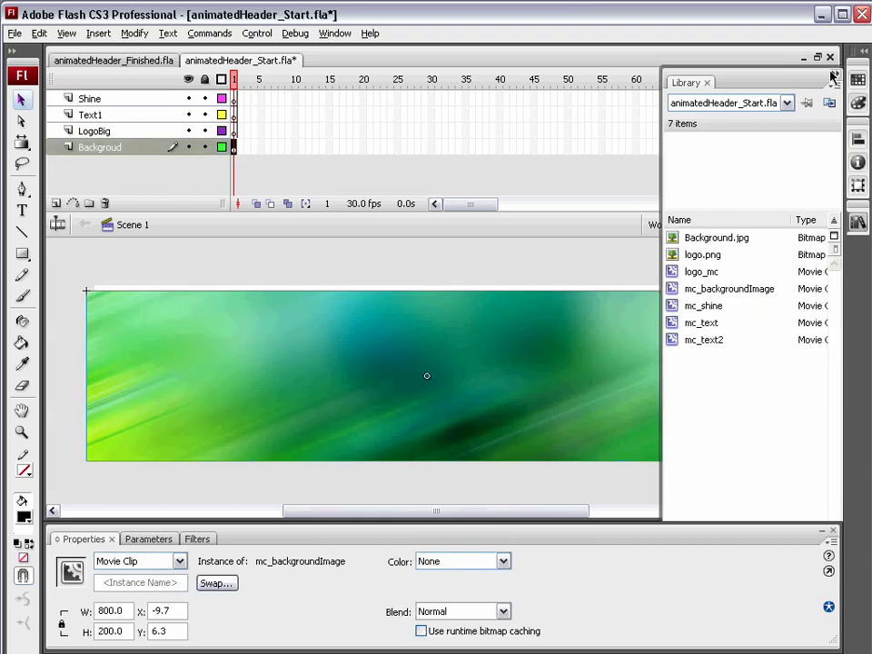
left_click(832, 74)
Step: Position the background image at X 0, Y 0 and lock the Backgroud layer
double_click(159, 611)
type("0")
double_click(161, 633)
type("0")
left_click(186, 267)
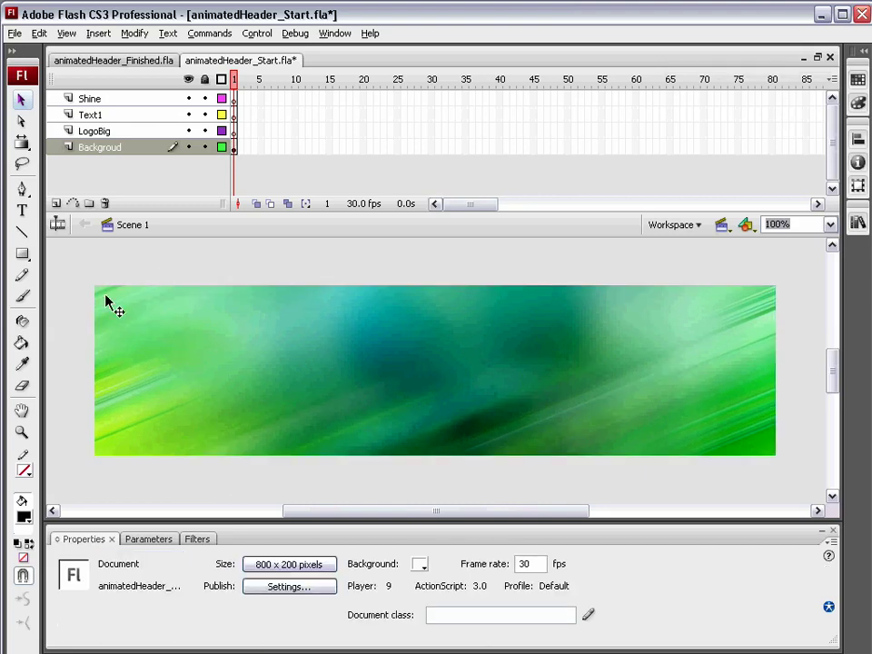
left_click(204, 147)
left_click(146, 133)
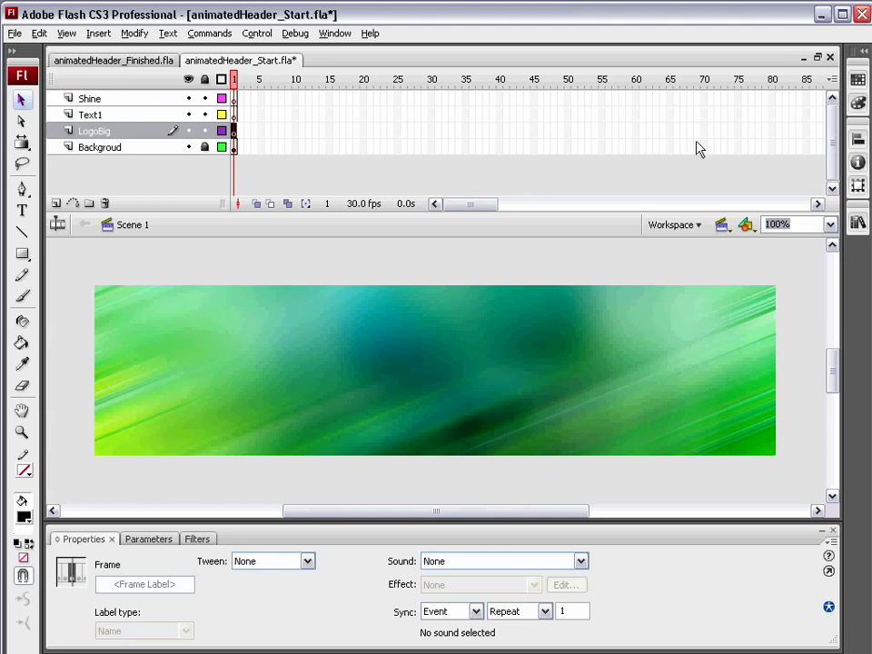
Step: Drag logo_mc from the library onto the stage on the LogoBig layer
key("ctrl+l")
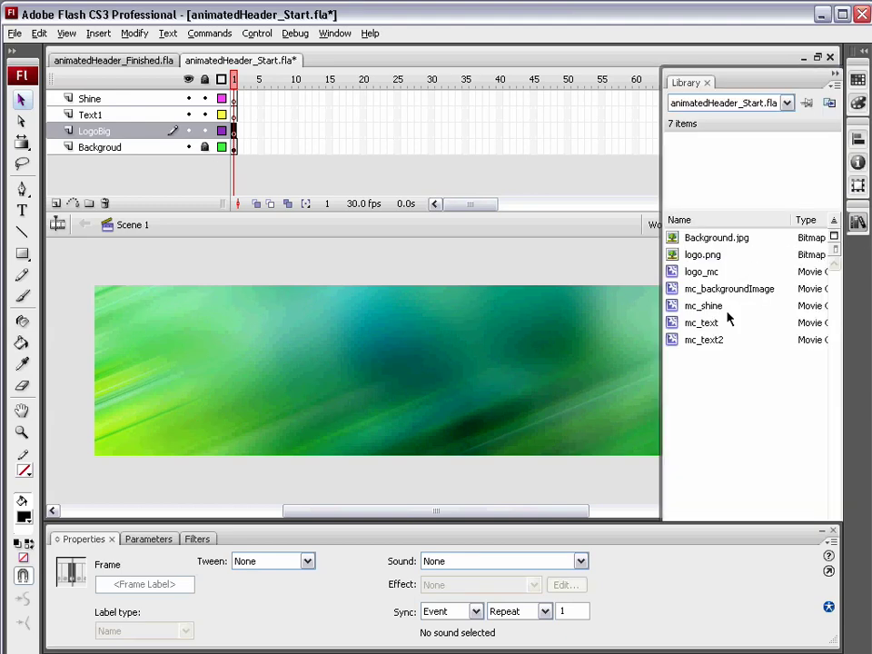
left_click_drag(715, 274, 388, 374)
left_click(835, 75)
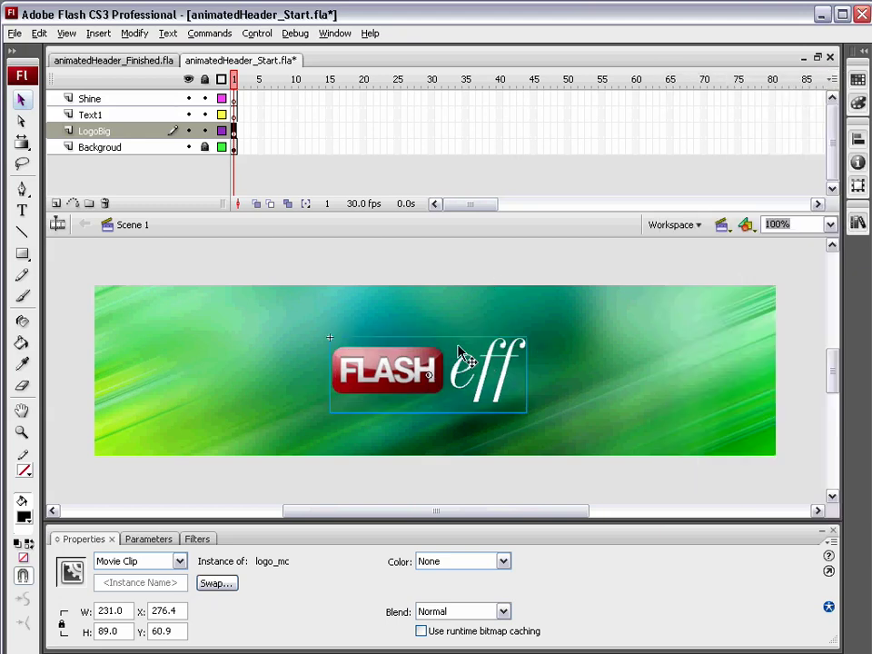
left_click_drag(406, 383, 409, 380)
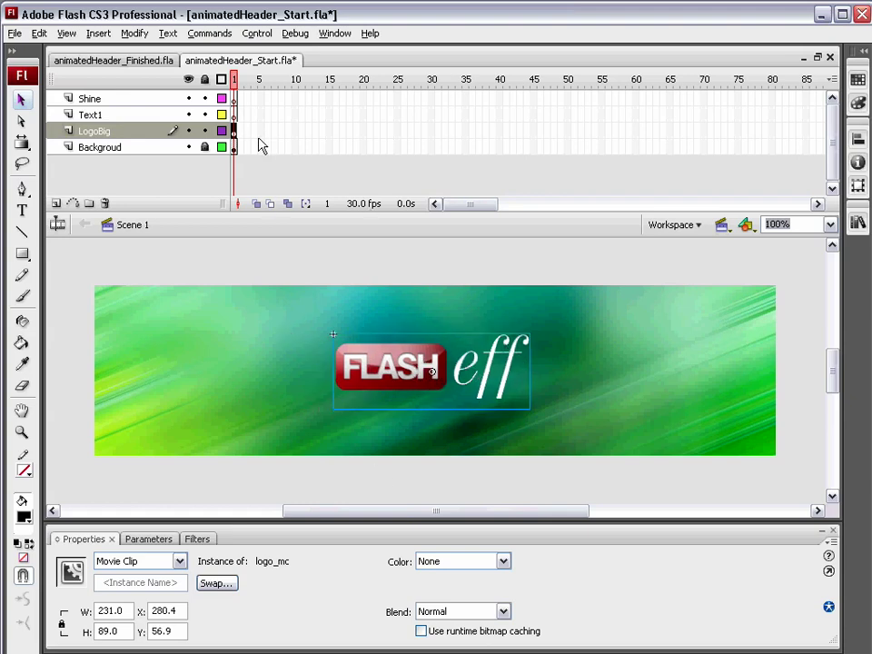
Step: Centre the logo horizontally and vertically on the stage and lock LogoBig
left_click(858, 139)
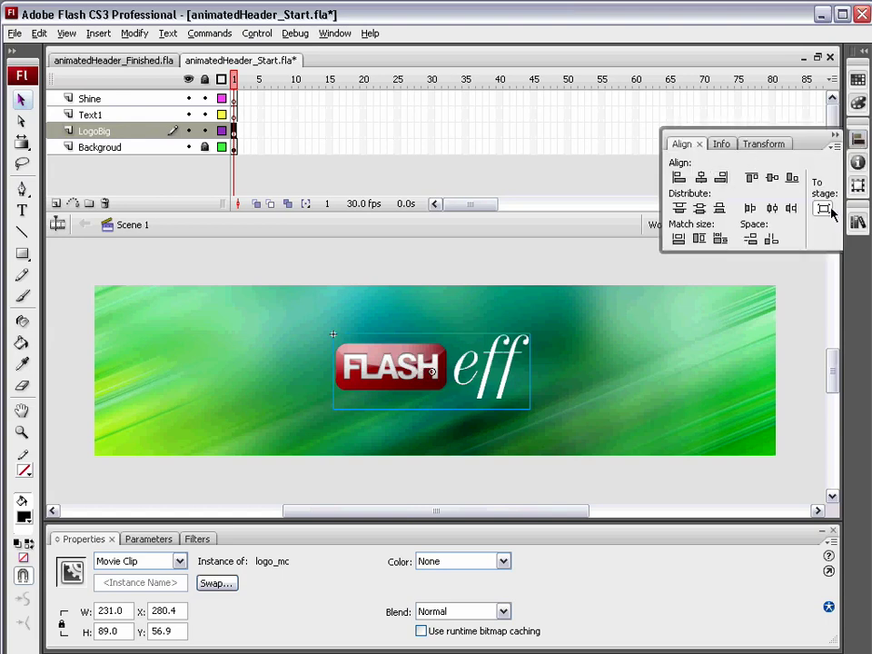
left_click(700, 177)
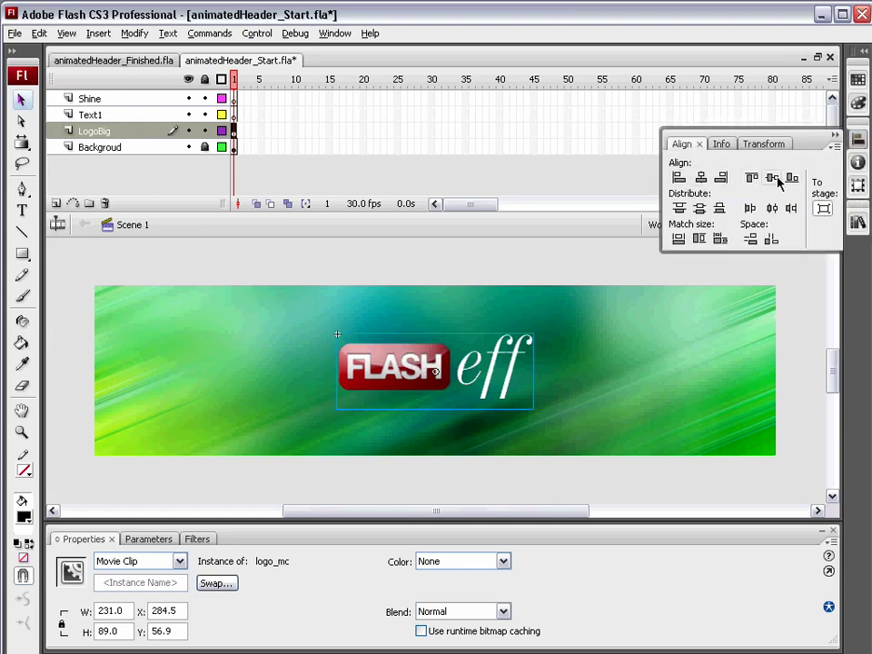
left_click(772, 178)
left_click(835, 134)
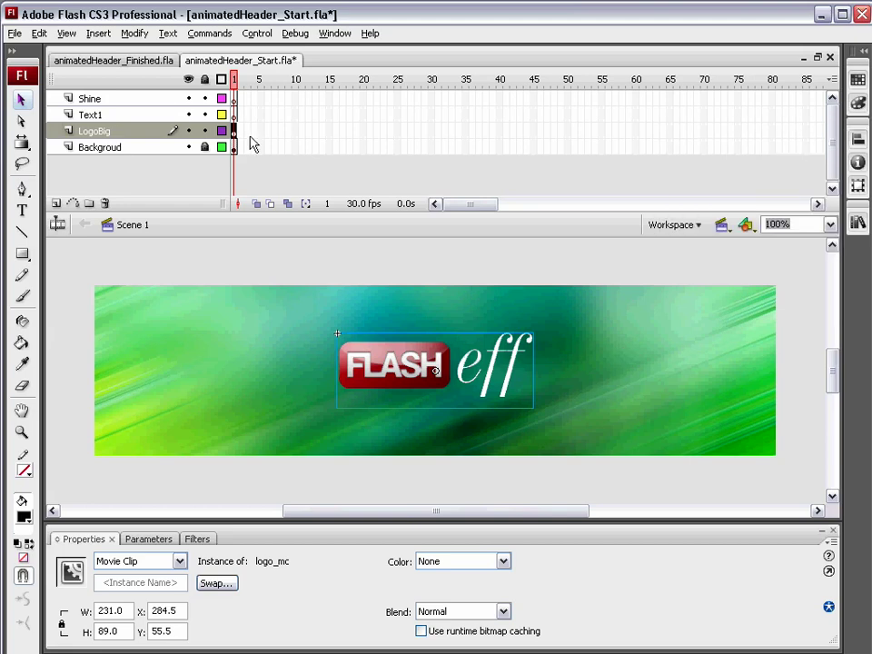
left_click(204, 131)
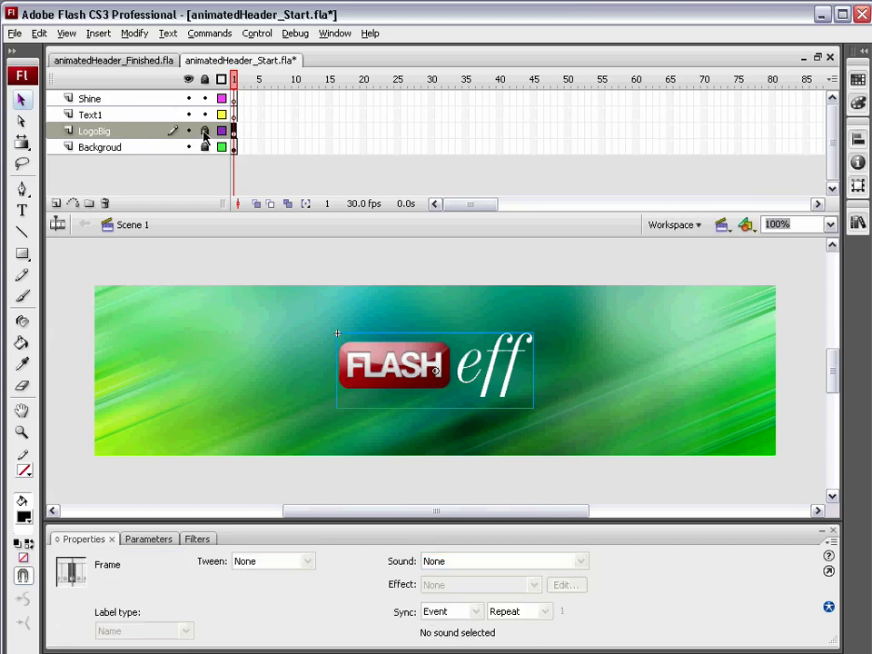
Step: Place the mc_text description clip on the stage on the Text1 layer
left_click(122, 119)
left_click(857, 223)
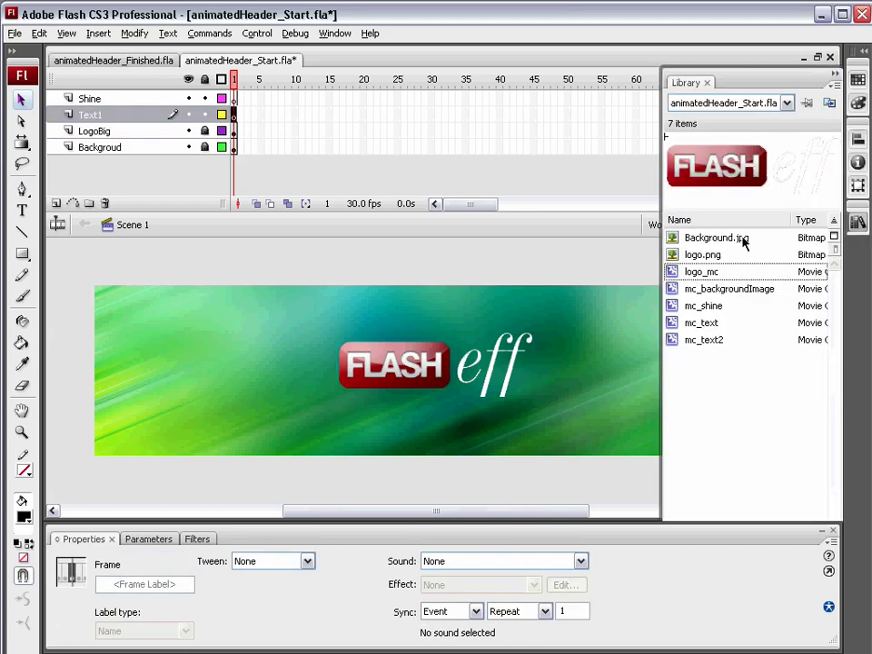
left_click(729, 325)
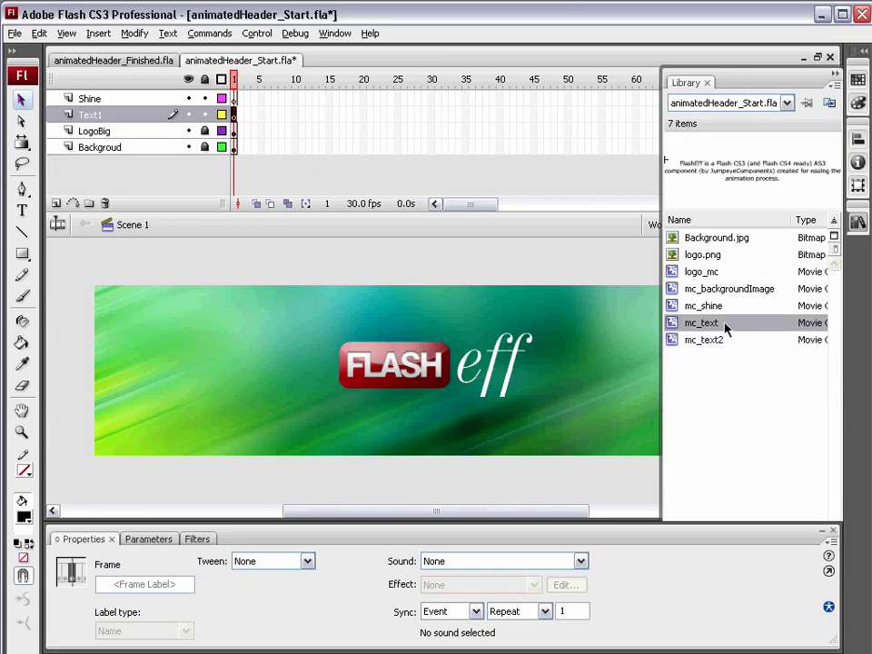
left_click_drag(718, 325, 424, 370)
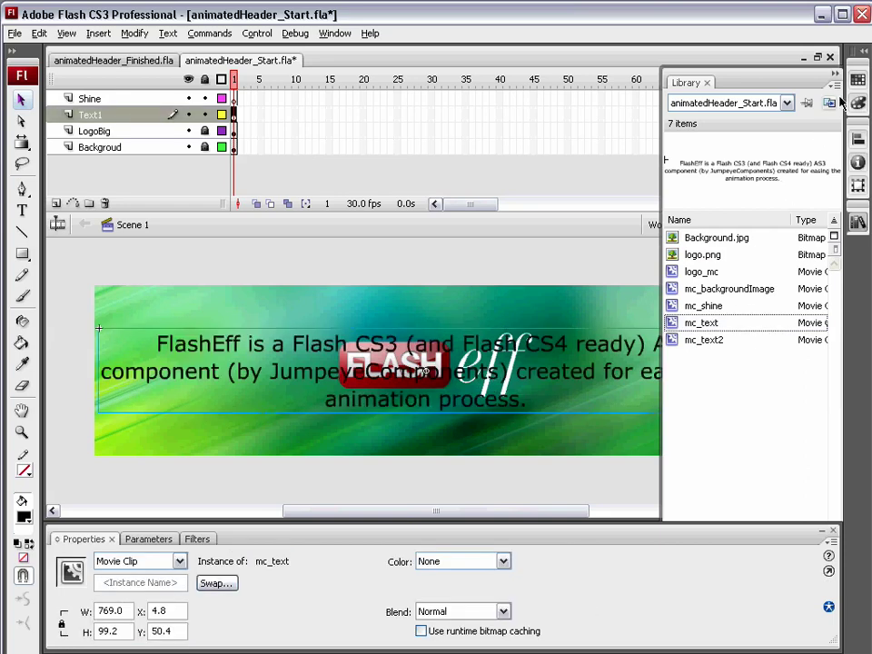
left_click(858, 76)
Step: Centre the text horizontally on the stage, then lock and hide Text1
left_click(857, 138)
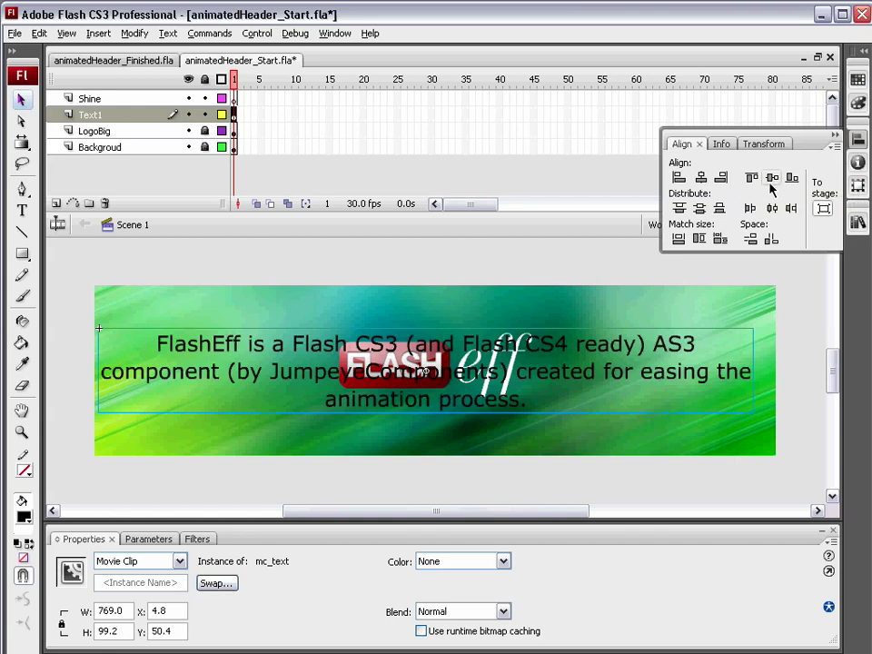
left_click(701, 178)
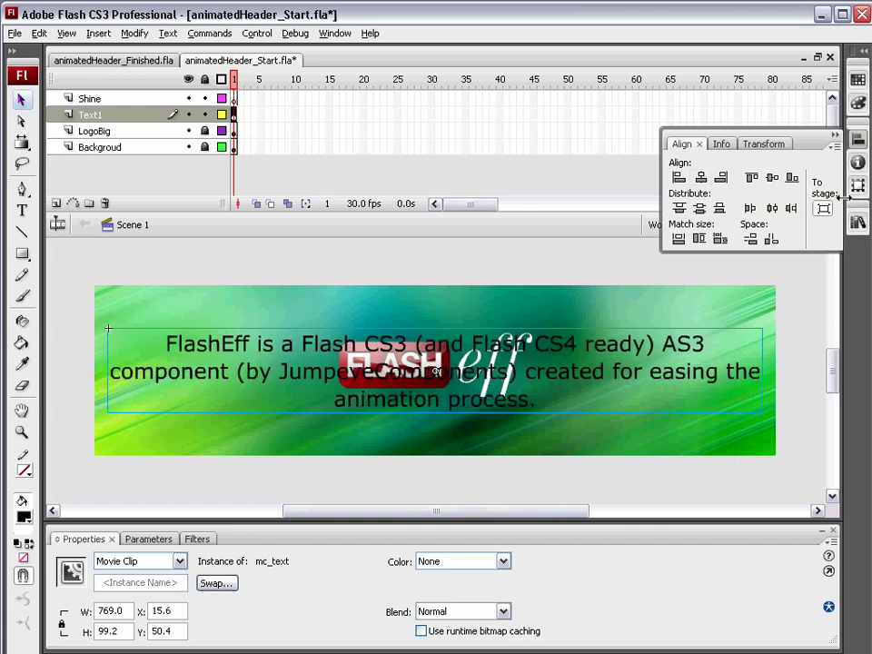
left_click(834, 137)
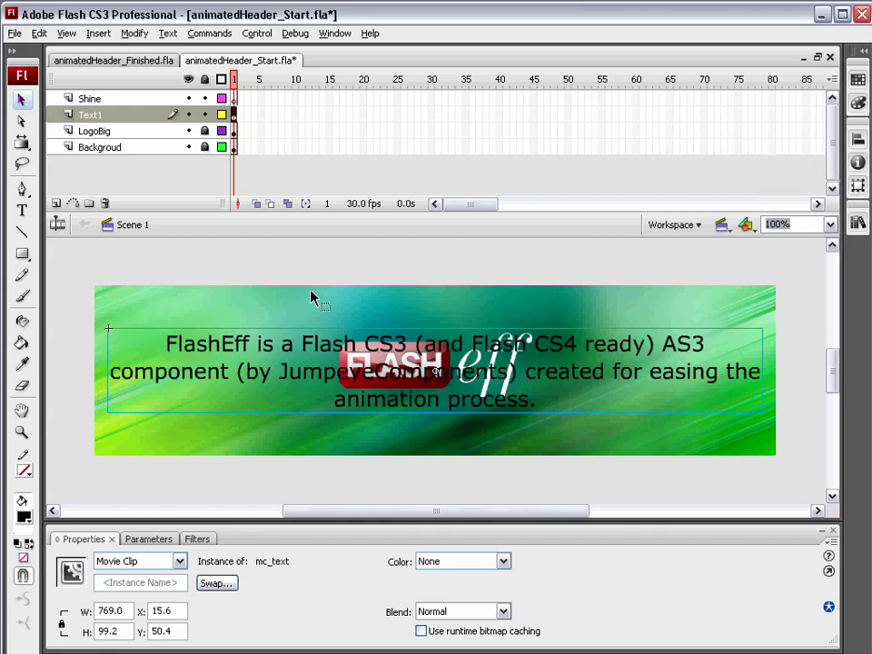
left_click(203, 115)
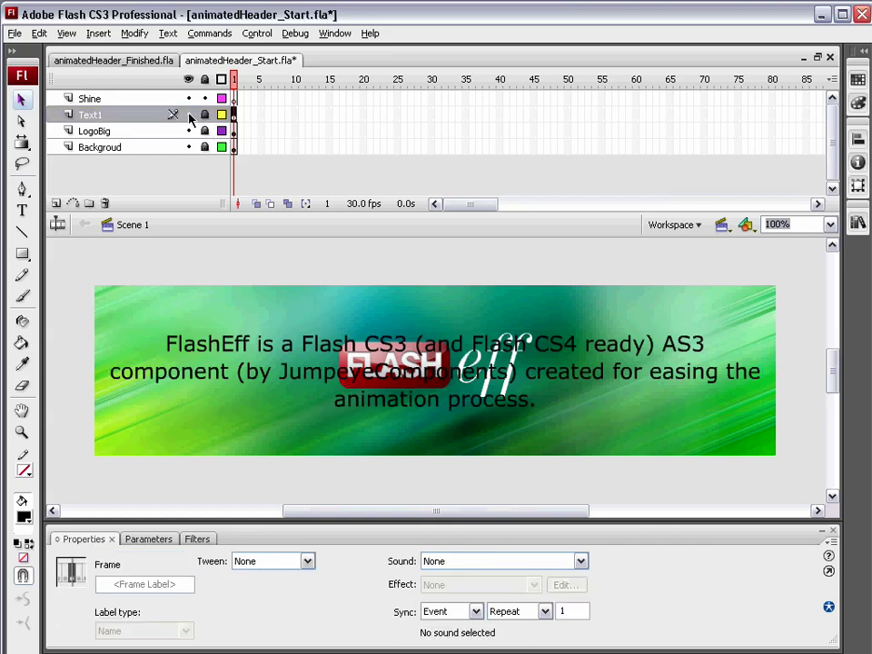
left_click(190, 116)
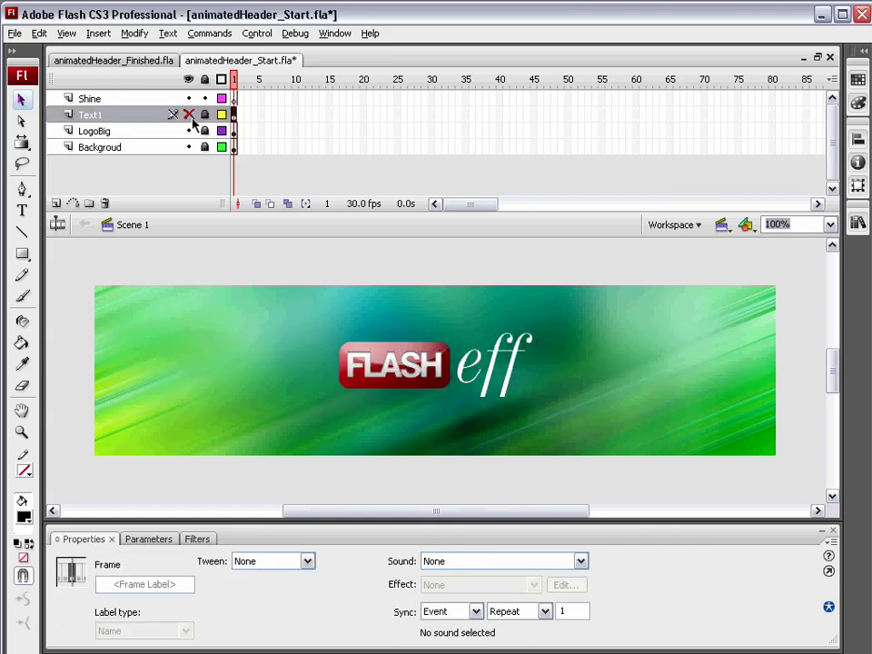
left_click(130, 100)
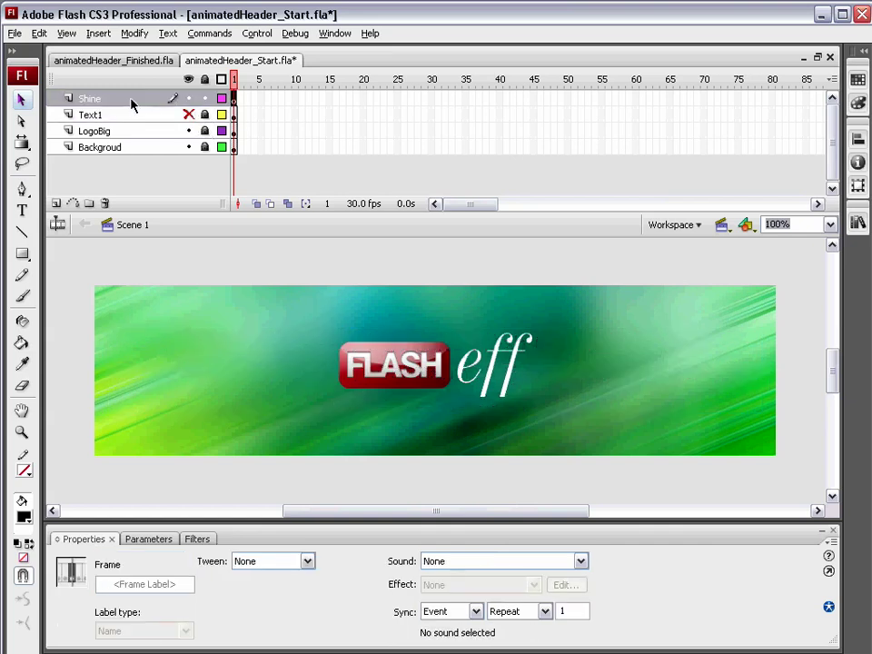
Step: Drag an mc_shine instance from the library onto the Shine layer
left_click(859, 224)
left_click(858, 224)
left_click(860, 226)
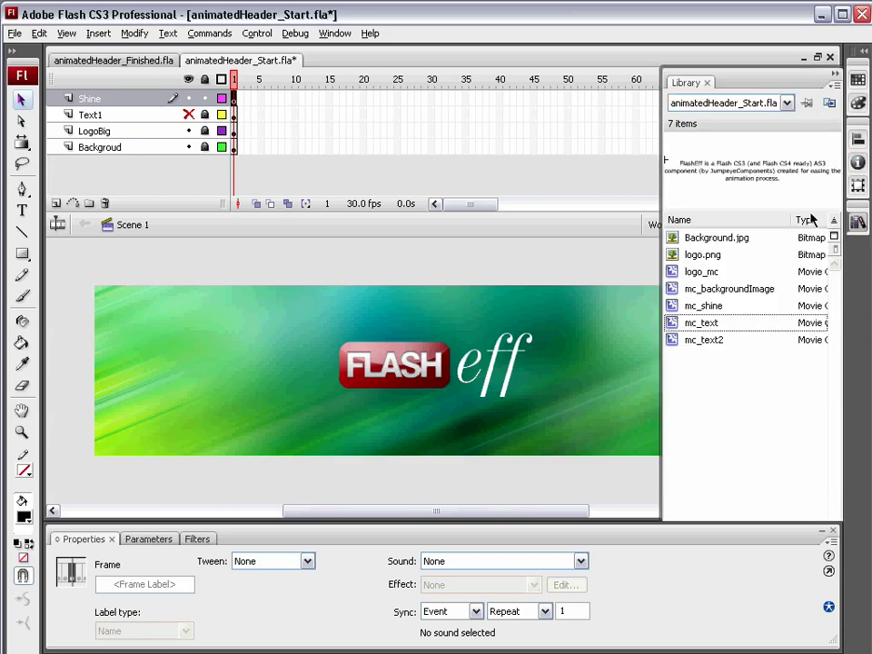
left_click_drag(717, 305, 402, 395)
left_click(836, 83)
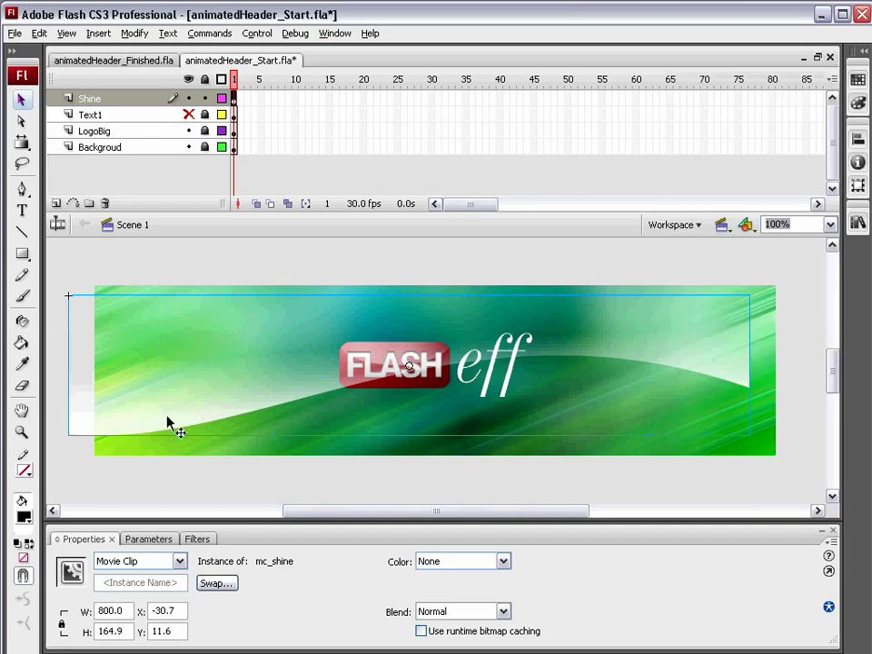
Step: Position the shine clip at X 0, Y 0
type("0")
left_click(177, 631)
type("0")
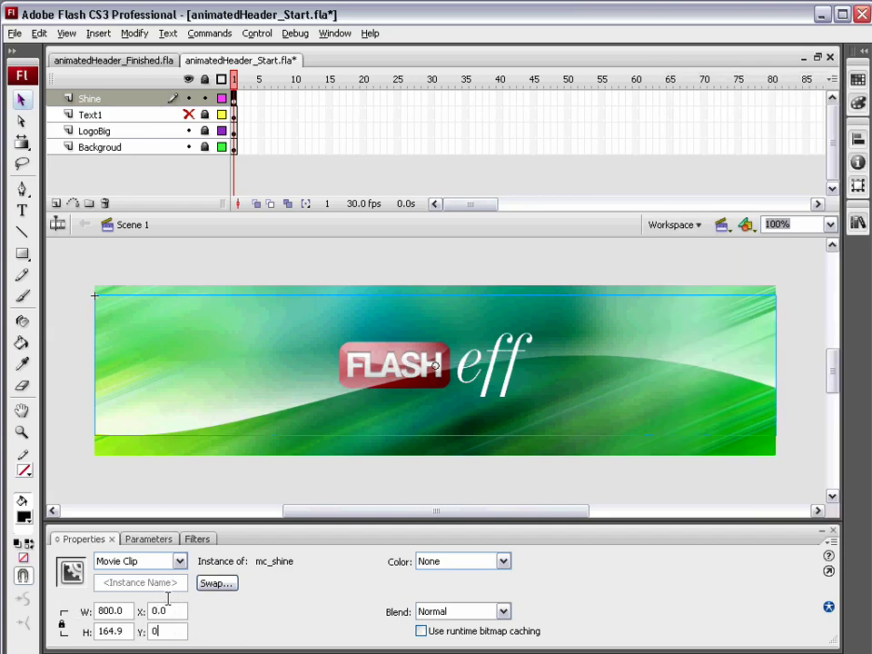
left_click(203, 471)
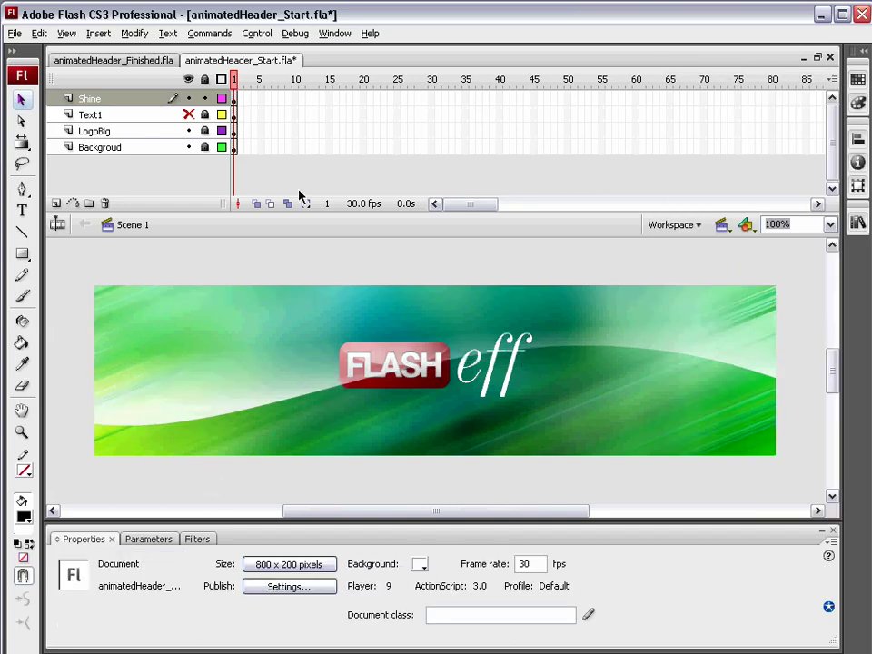
Step: Show Text1 again, unlock the LogoBig layer and select the logo clip
left_click(189, 115)
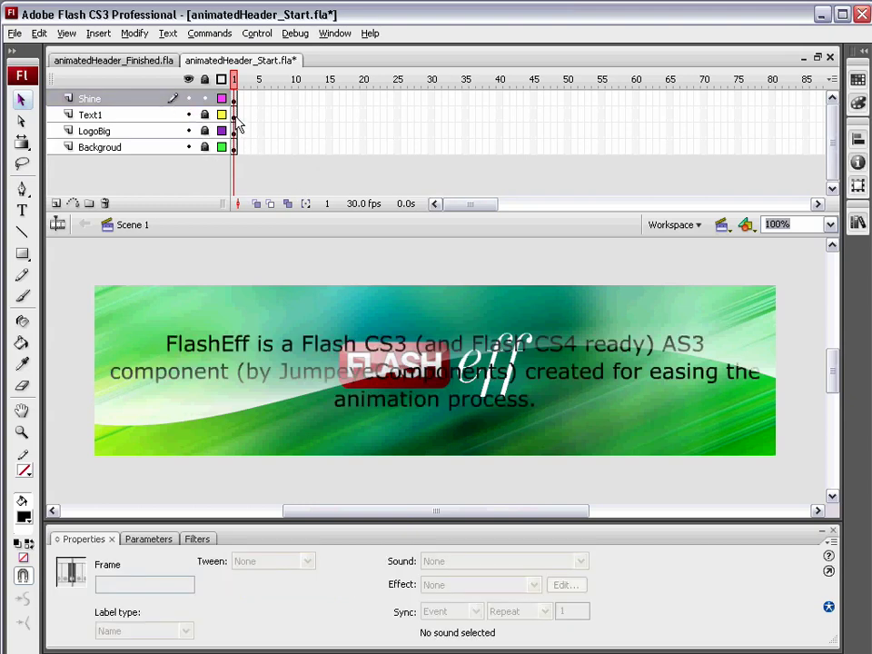
left_click(167, 131)
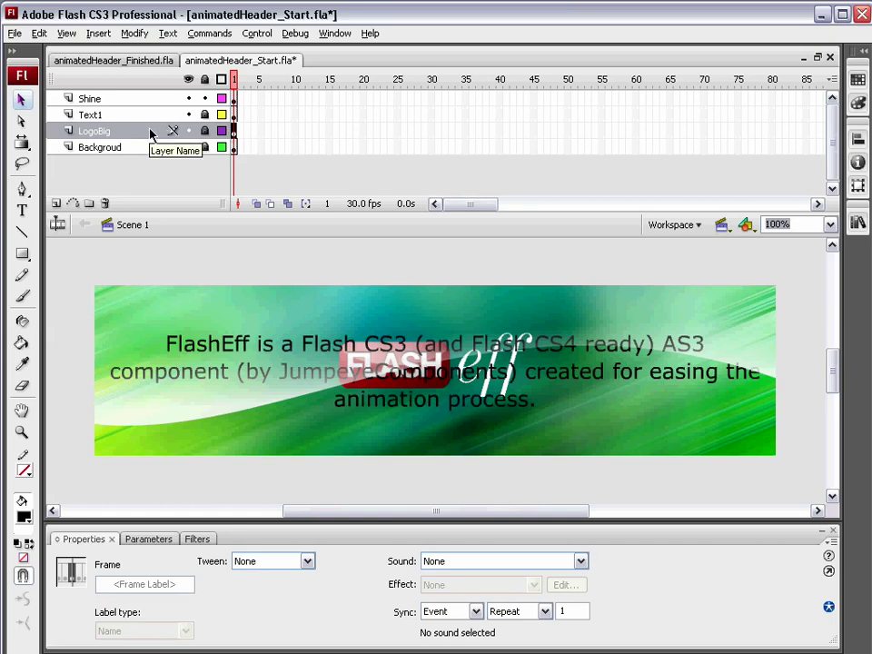
left_click(204, 147)
left_click(206, 131)
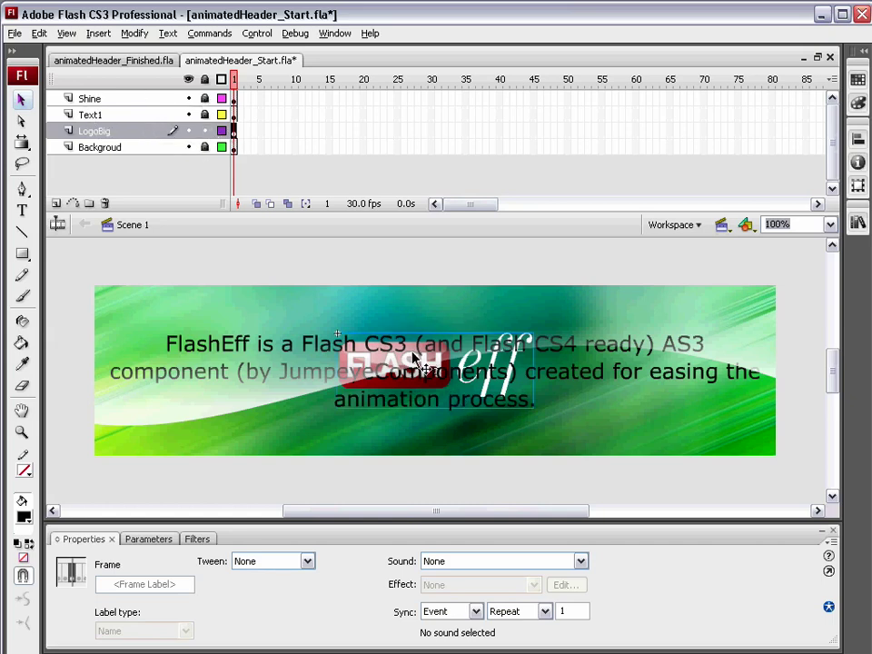
left_click(425, 382)
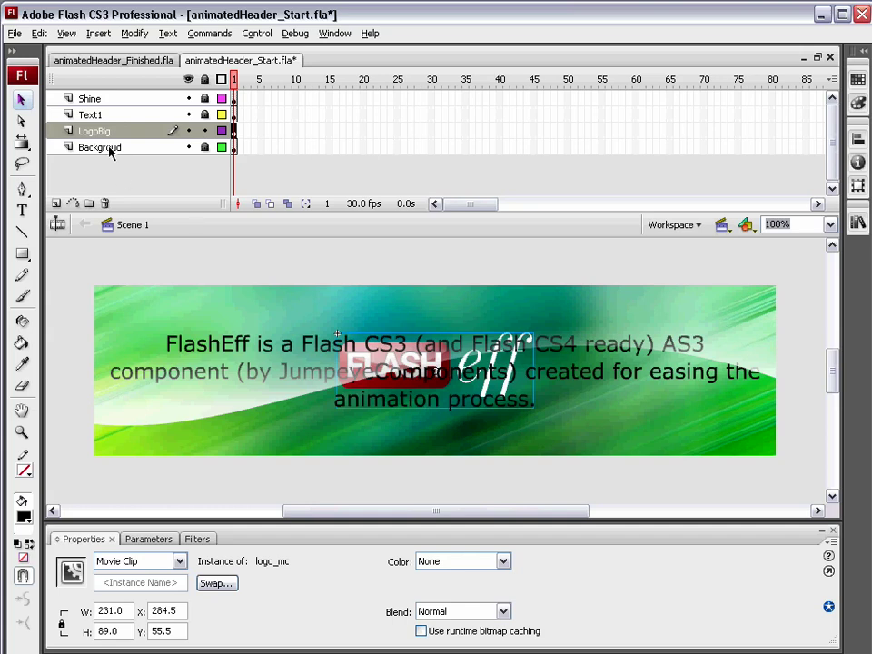
Step: Drop a FlashEff component onto the logo and hide the Shine and Text1 layers
left_click(334, 33)
left_click(411, 354)
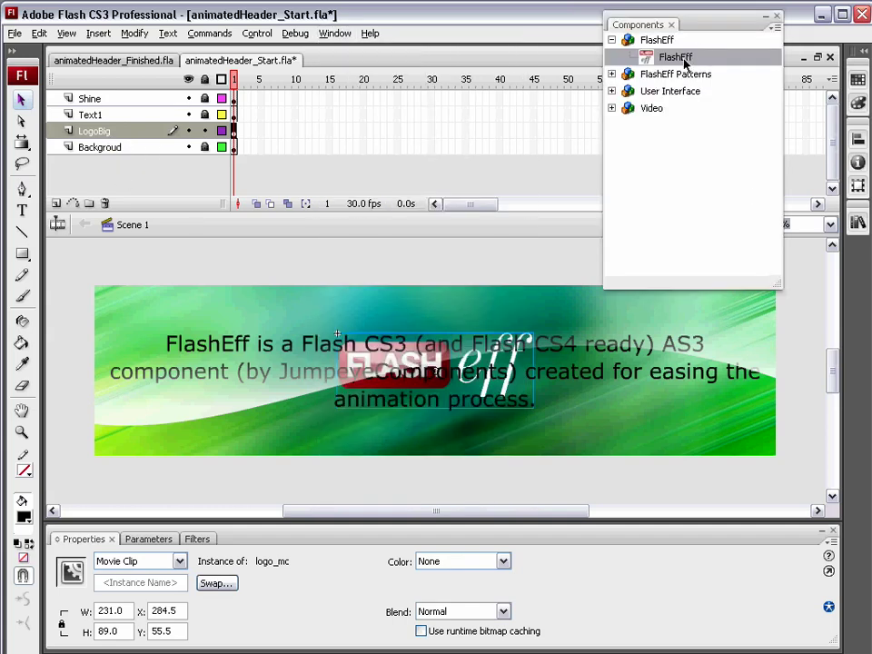
left_click_drag(463, 411, 454, 404)
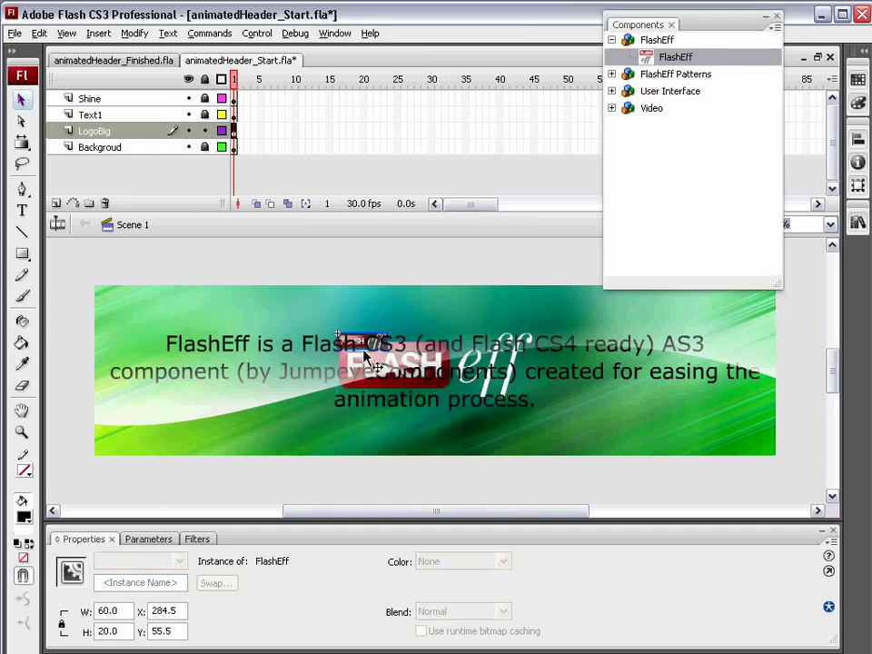
left_click_drag(188, 98, 188, 115)
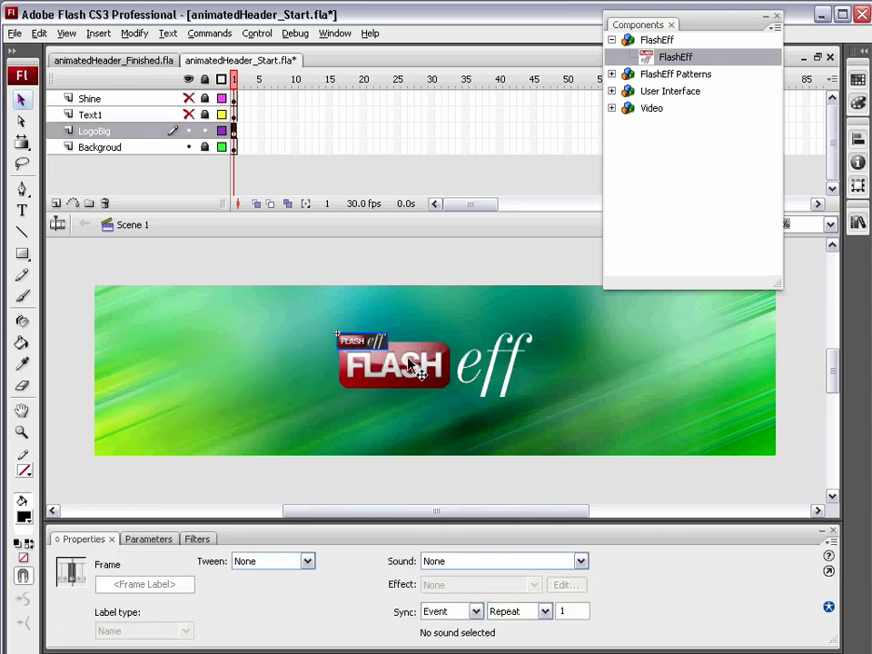
left_click(336, 34)
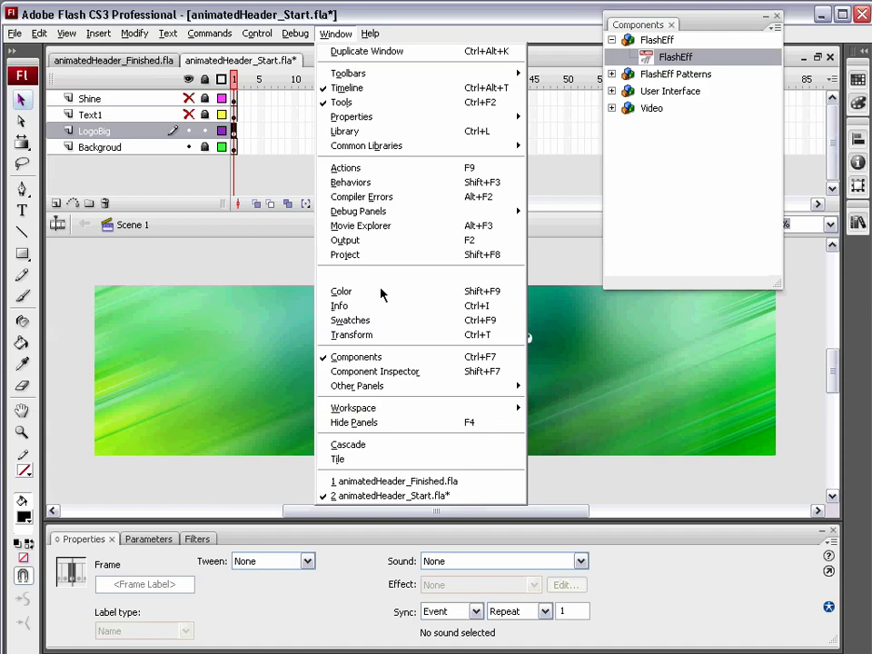
Step: Open the FlashEff panel, dock it on the right, and close Components
mouse_move(381, 386)
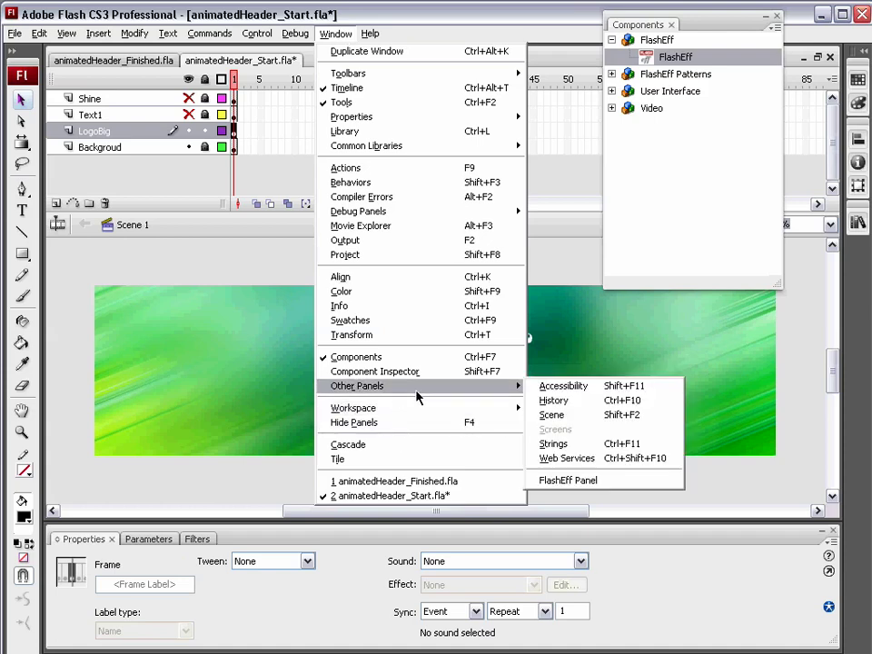
left_click(581, 477)
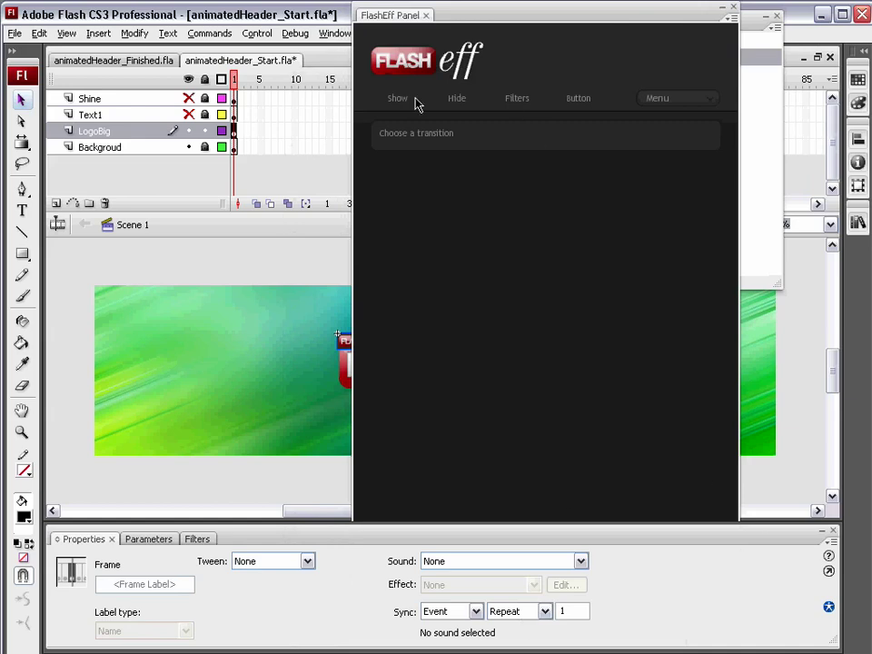
left_click_drag(521, 20, 322, 140)
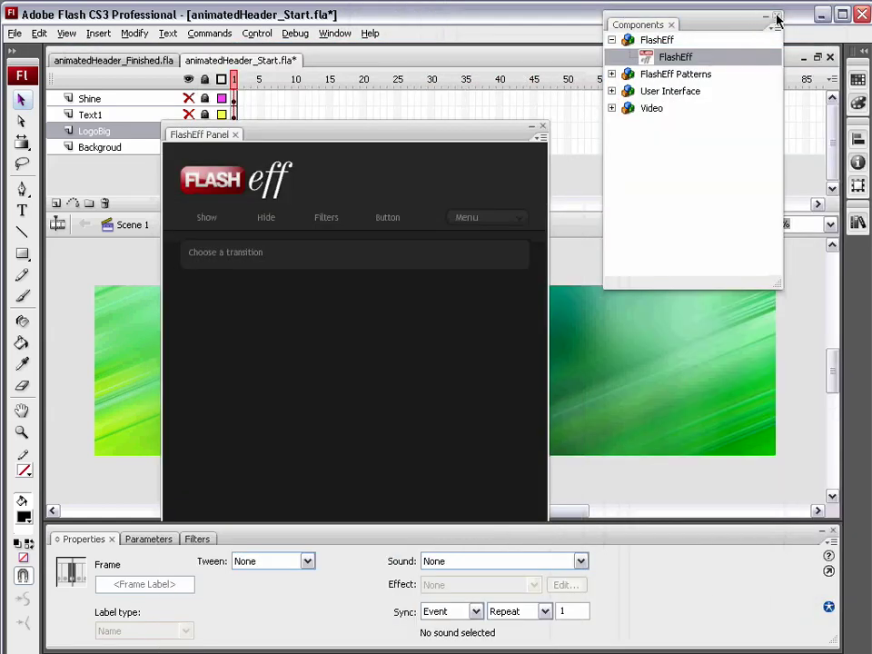
left_click(776, 15)
left_click_drag(472, 140, 739, 19)
Step: Set the logo's show pattern to FESSlide with the top-to-bottom preset
left_click(483, 109)
left_click(544, 201)
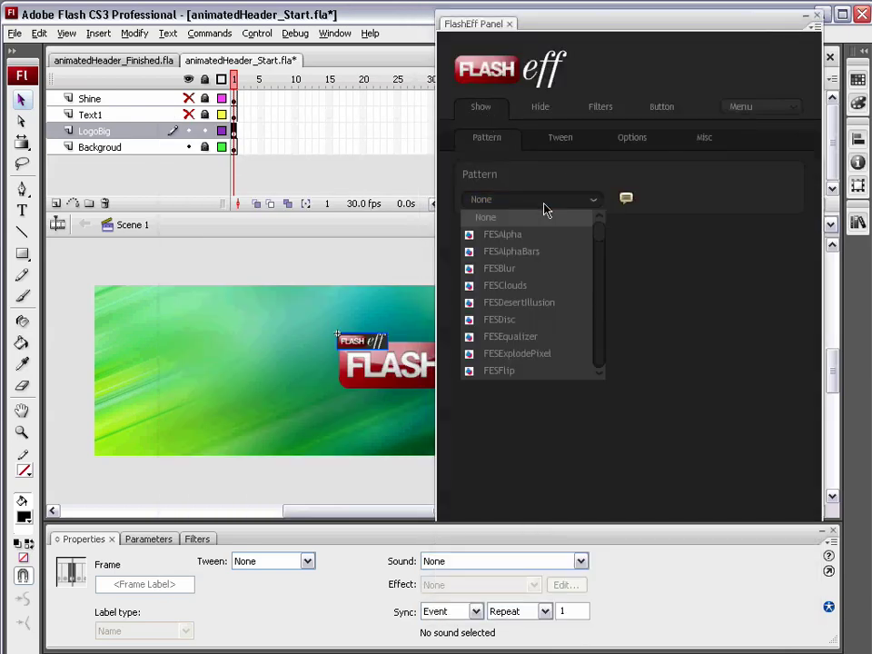
scroll(561, 308, "down", 1)
scroll(556, 313, "down", 1)
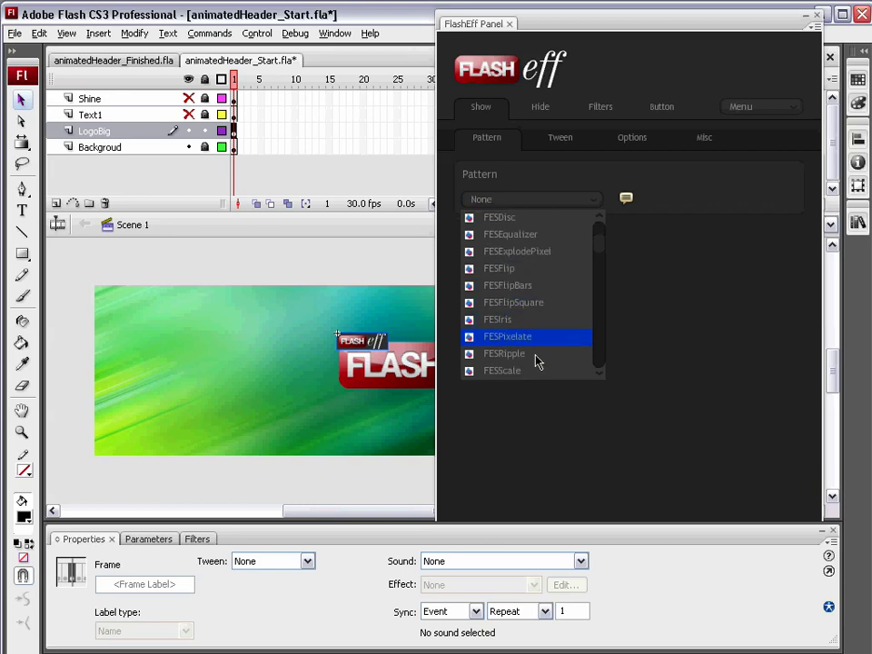
scroll(535, 361, "down", 1)
left_click(531, 337)
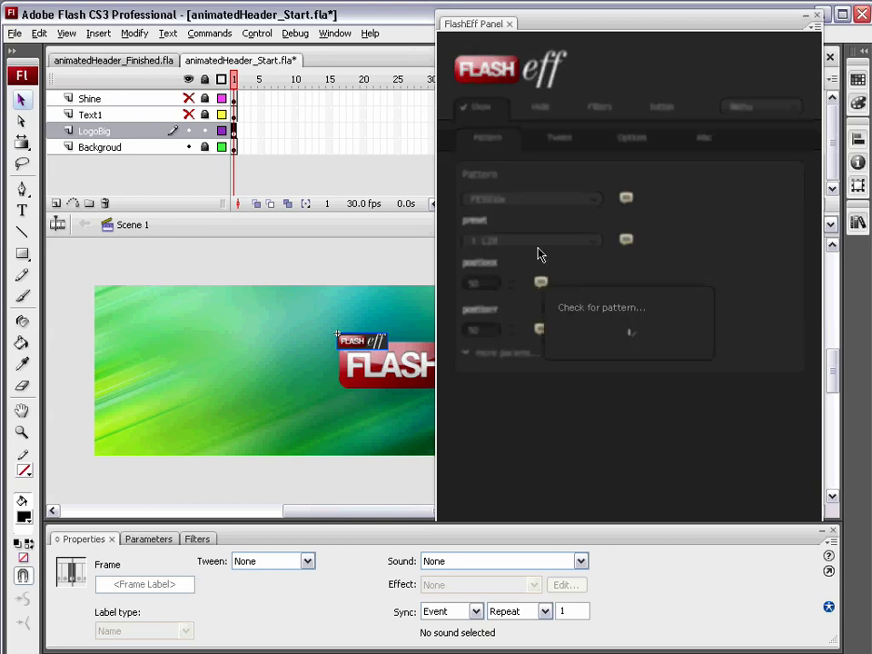
left_click(539, 242)
left_click(531, 293)
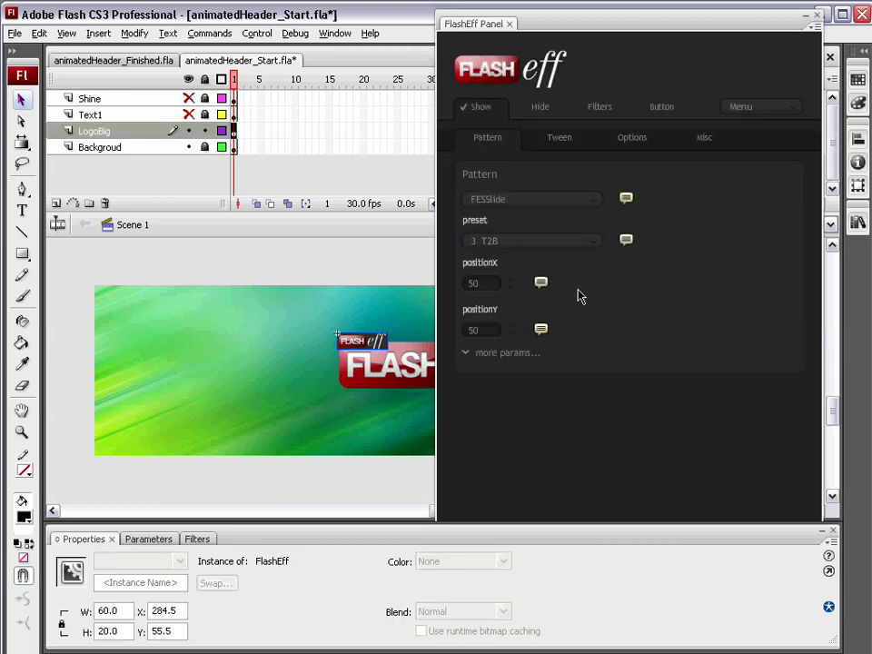
Step: Set the logo's hide pattern to FESSlide with the bottom-to-top preset
left_click(545, 109)
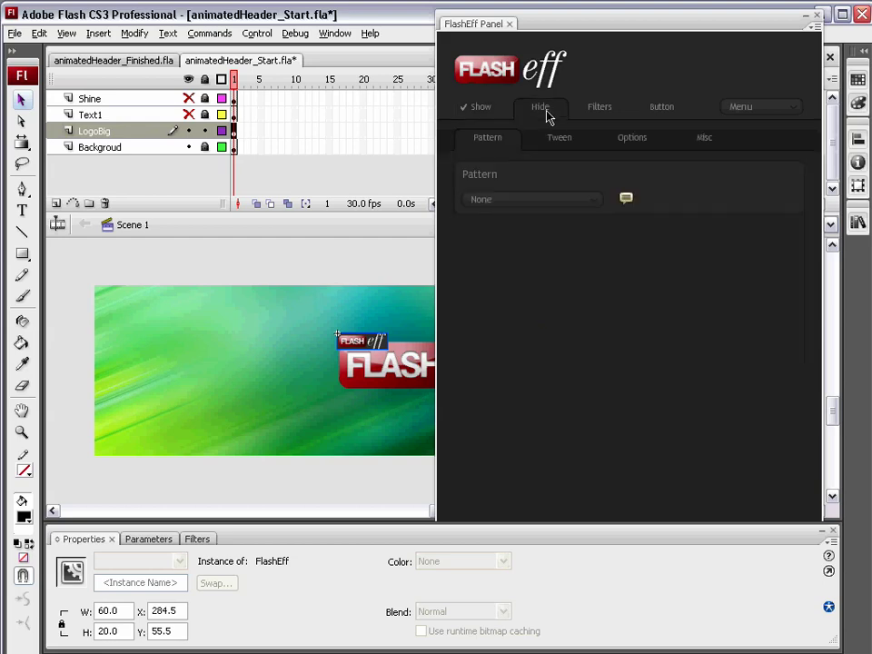
left_click(524, 199)
scroll(523, 269, "down", 3)
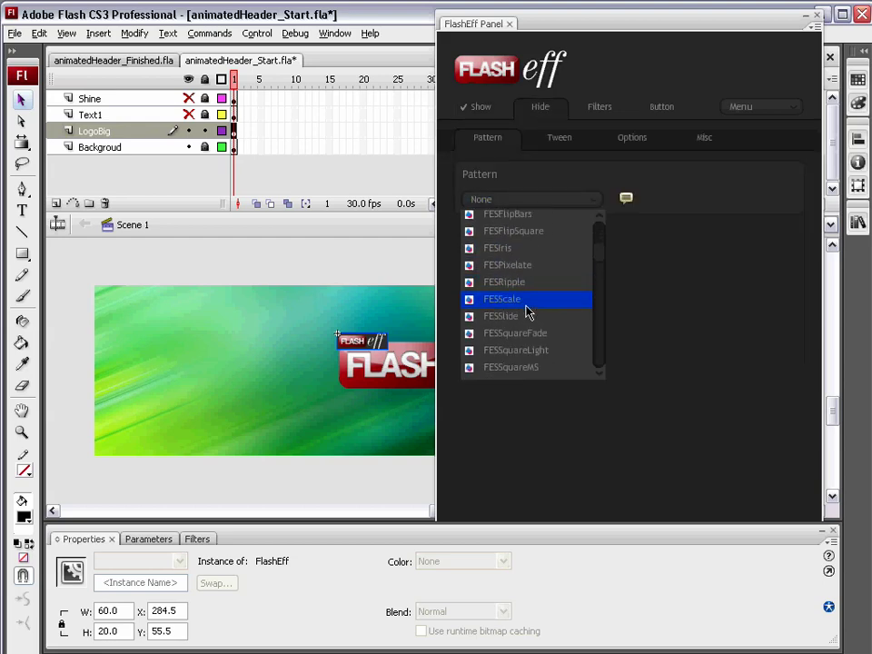
left_click(533, 293)
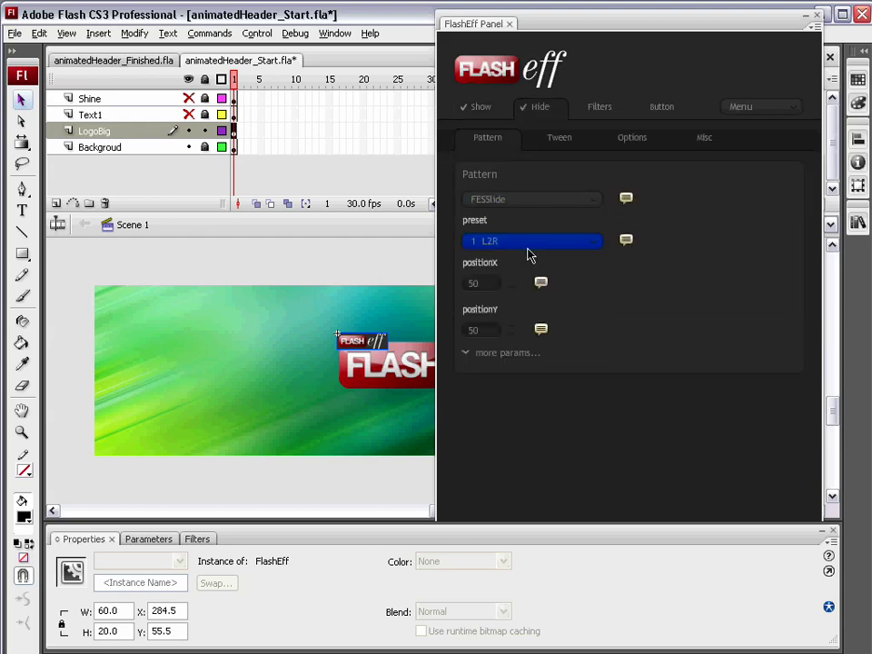
left_click(529, 243)
left_click(535, 311)
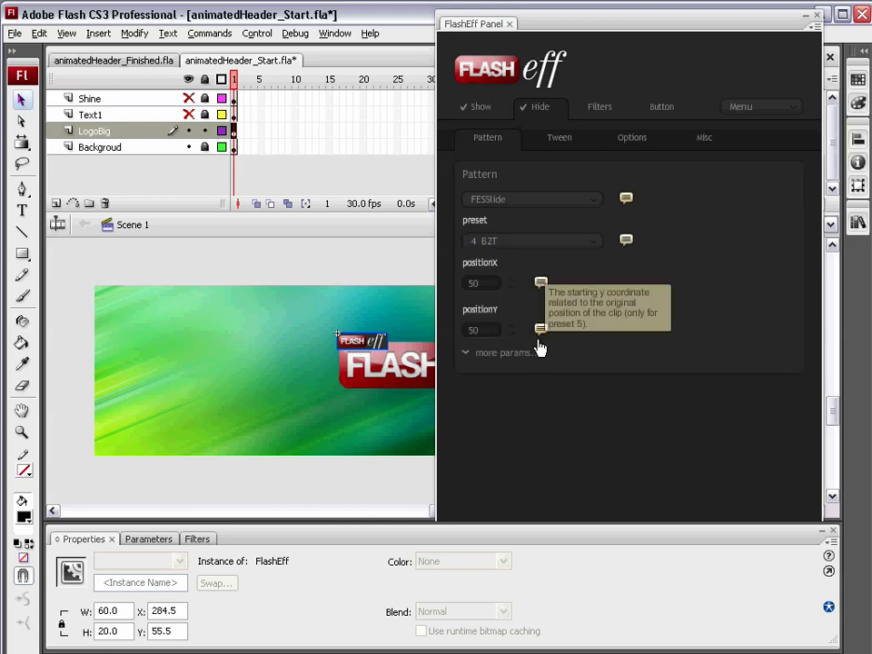
Step: Add an FEFReflection filter with reflection distance -2 to the logo, then collapse the FlashEff panel
left_click(600, 108)
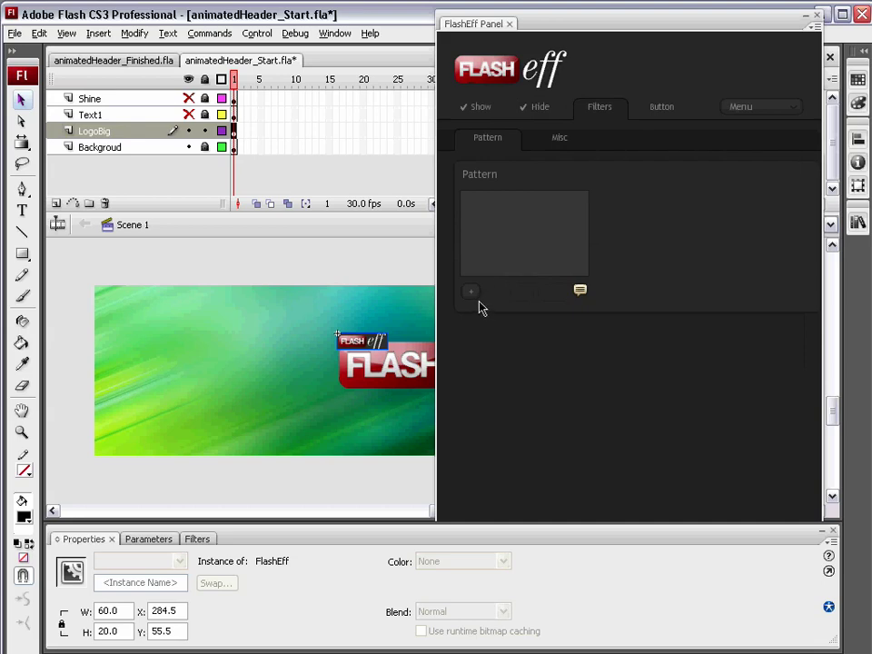
left_click(471, 293)
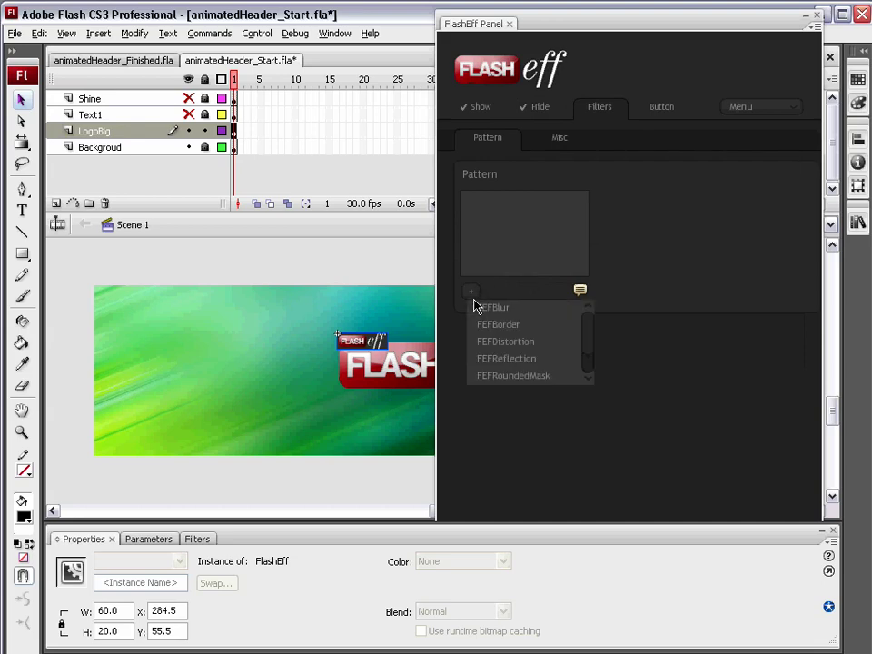
left_click(515, 360)
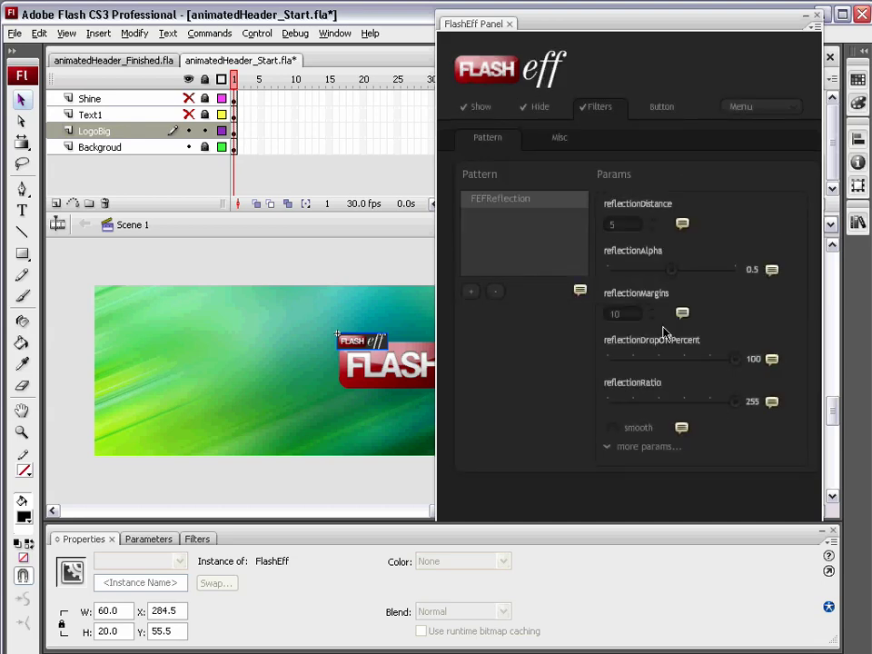
left_click(623, 223)
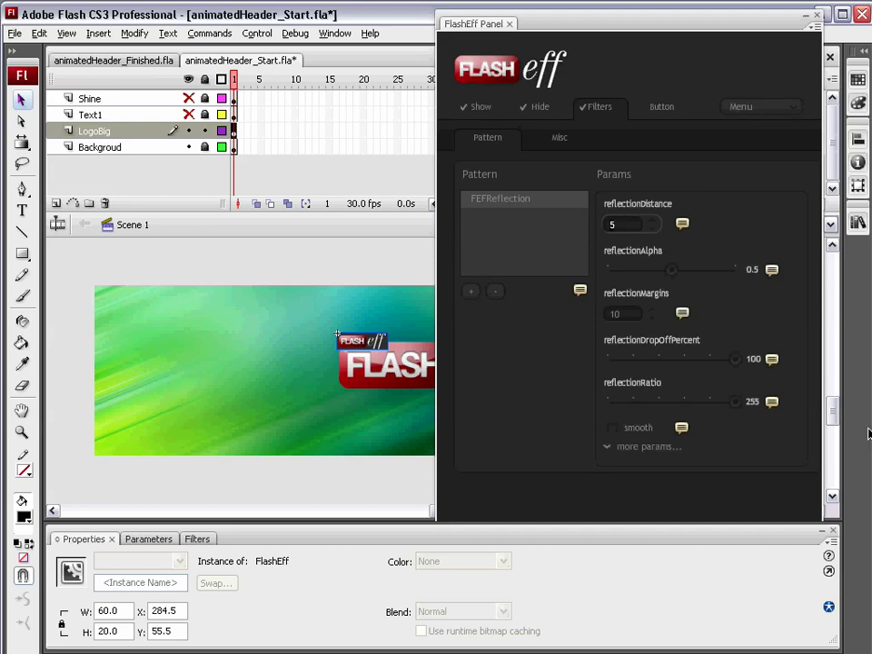
type("-2")
key("Return")
left_click(806, 17)
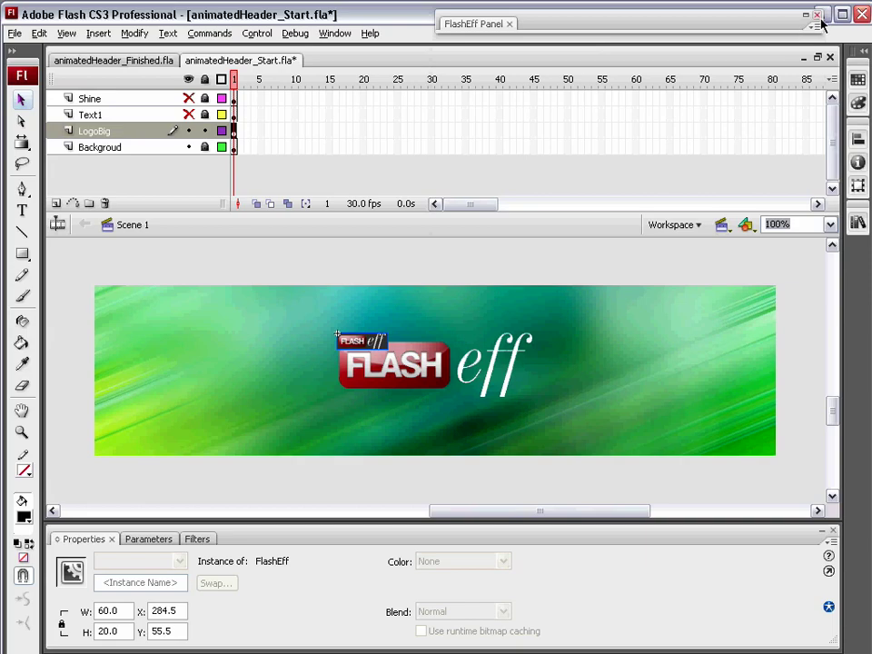
Step: Close the FlashEff panel, deselect the stage, and test-play the header with Test Movie
left_click(817, 16)
left_click(597, 273)
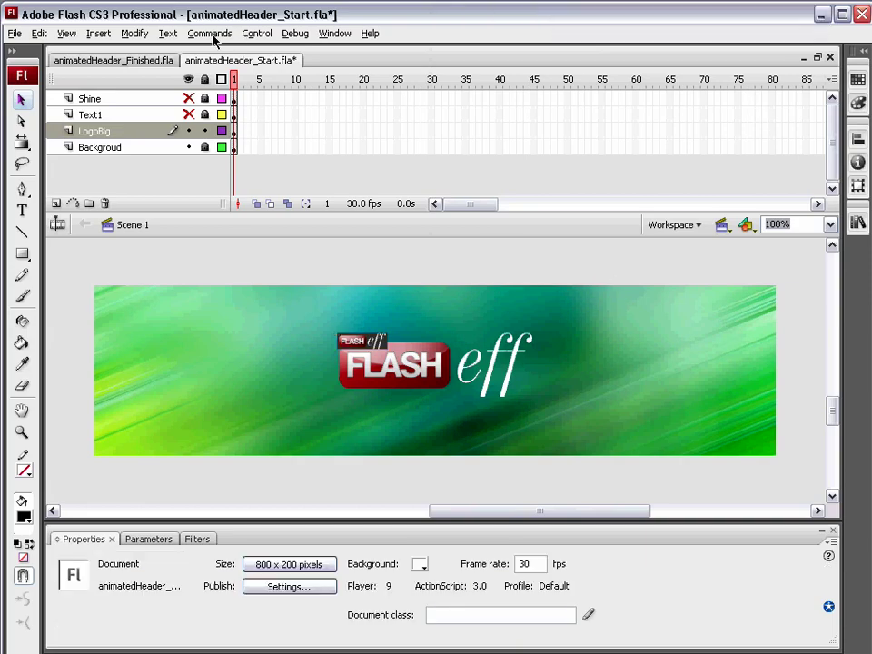
left_click(255, 32)
left_click(274, 139)
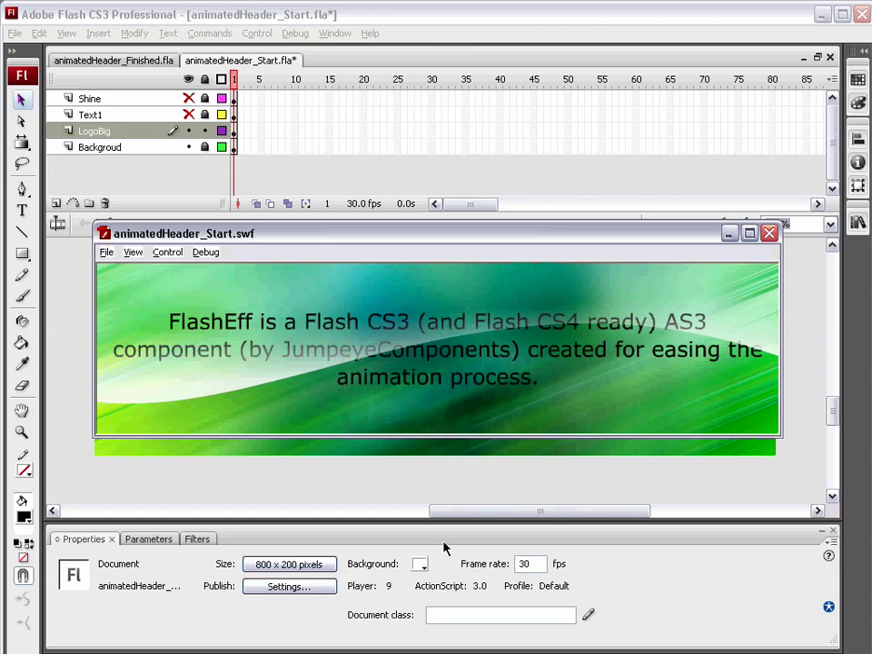
left_click(768, 233)
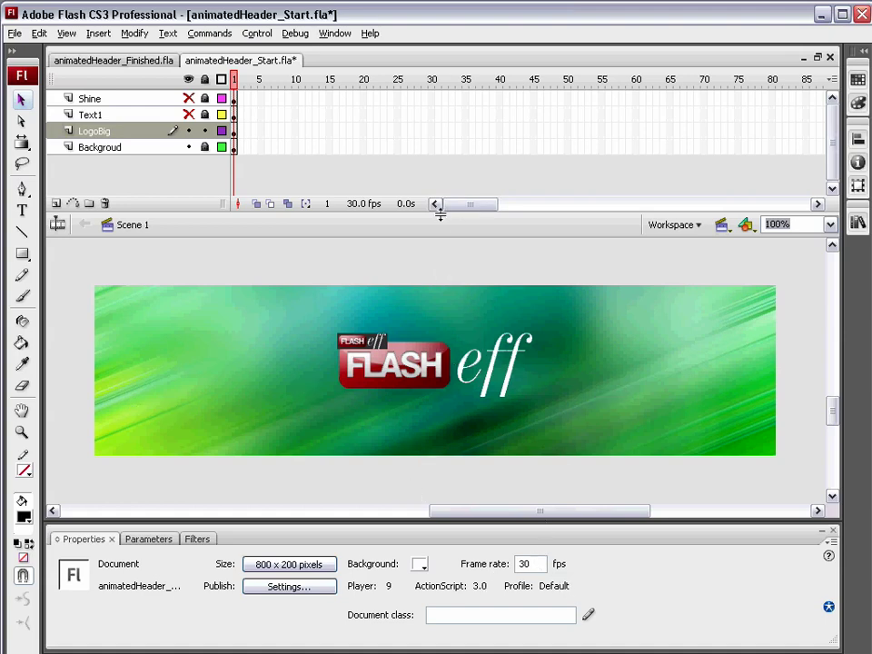
Step: Extend all four layers to frame 120 with Insert Frame
left_click_drag(465, 205, 533, 205)
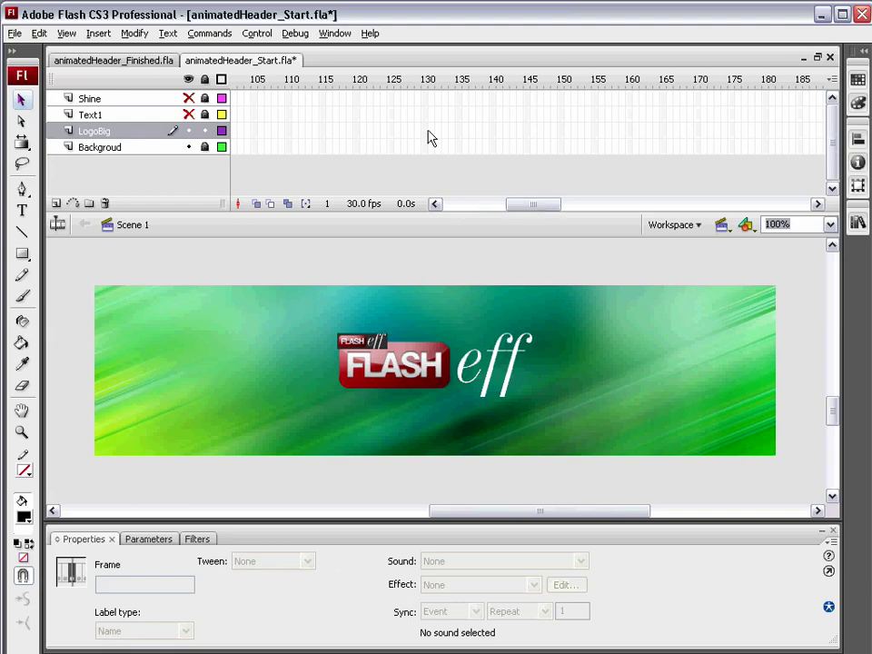
left_click_drag(356, 101, 357, 147)
right_click(360, 94)
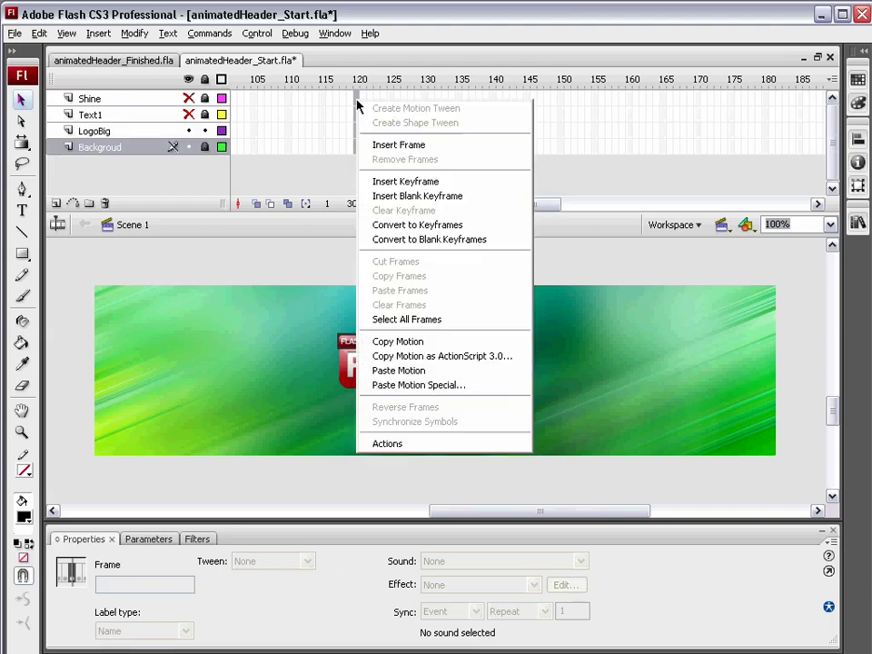
left_click(407, 146)
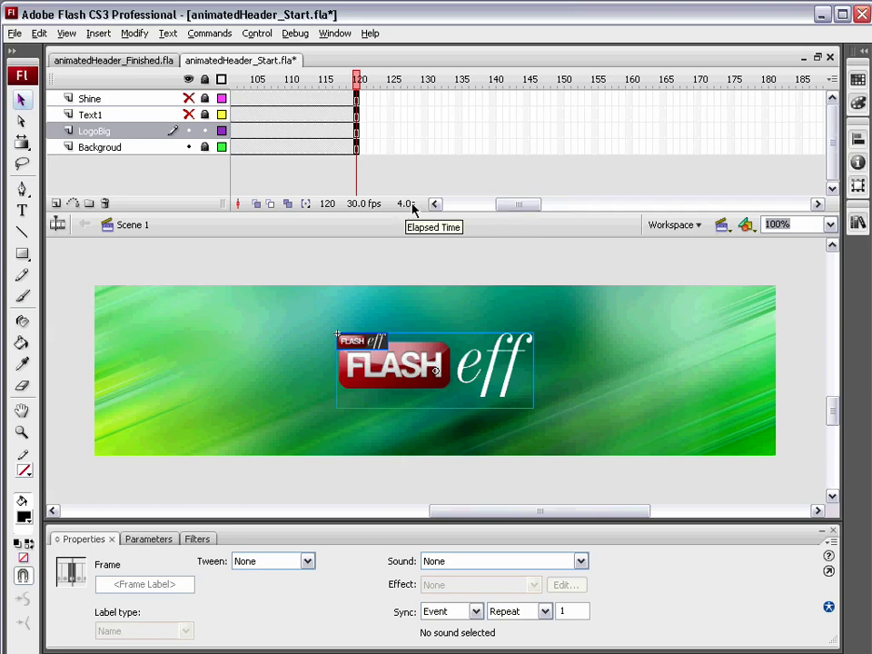
Step: Move the Text1 layer's keyframe from frame 1 to frame 120
left_click_drag(525, 204, 454, 205)
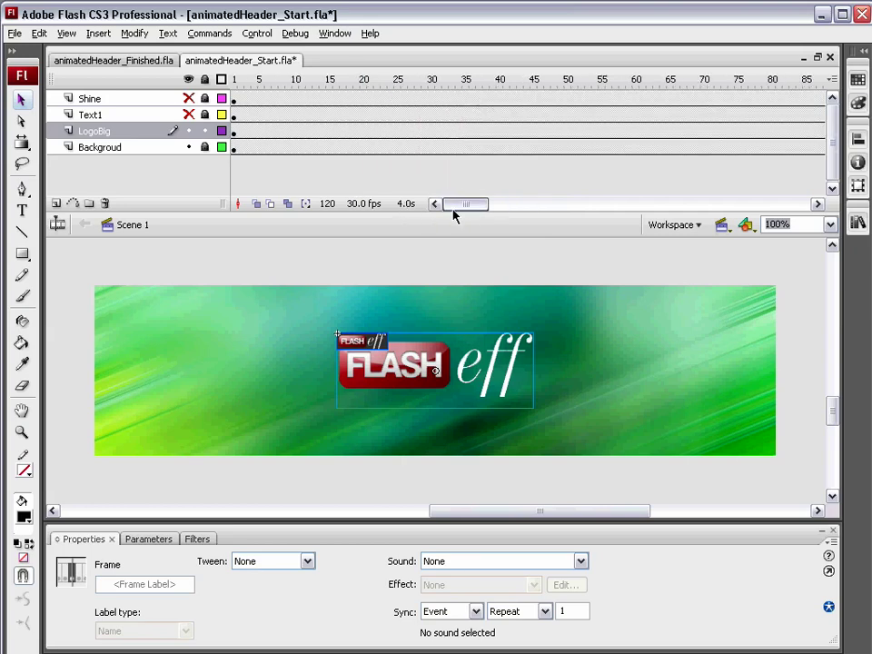
left_click(236, 115)
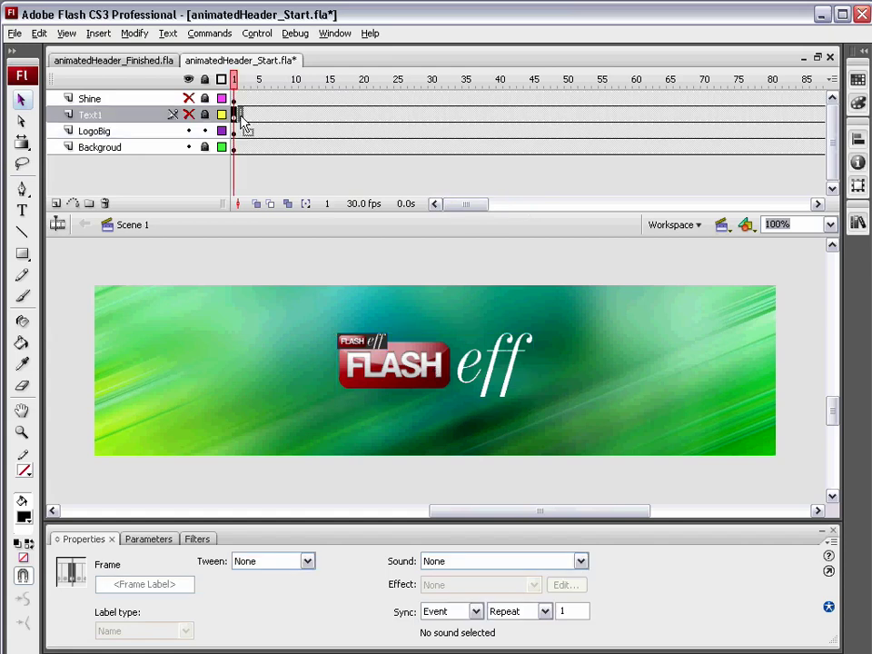
left_click_drag(244, 120, 641, 128)
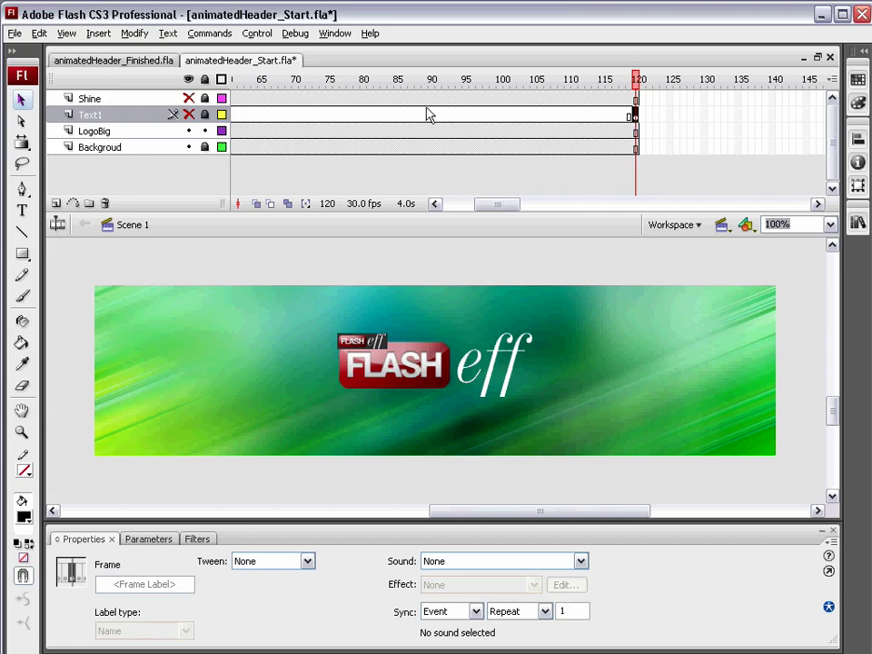
Step: Show and unlock the Text1 layer, then enter the mc_text clip for editing
left_click(189, 115)
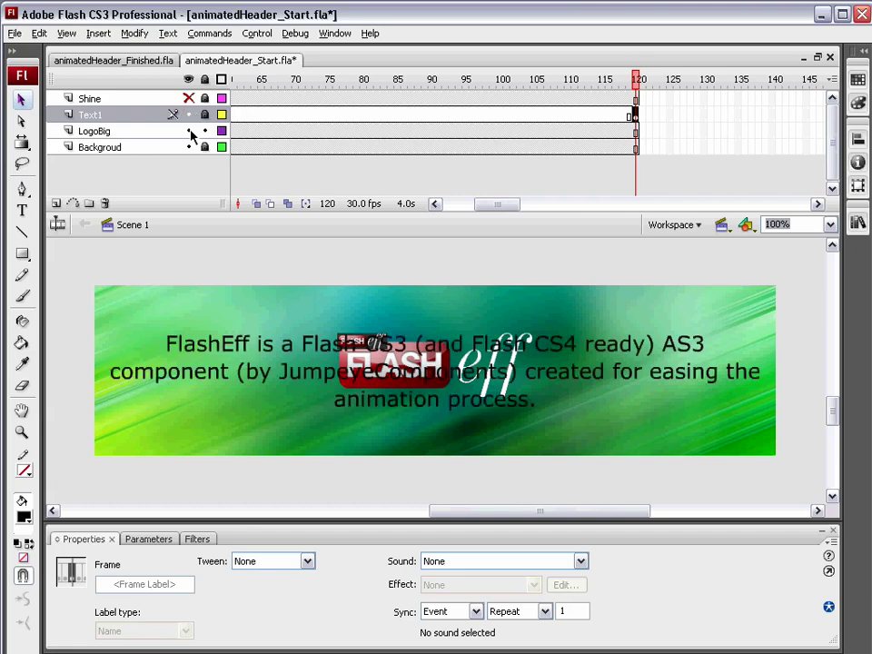
left_click(206, 115)
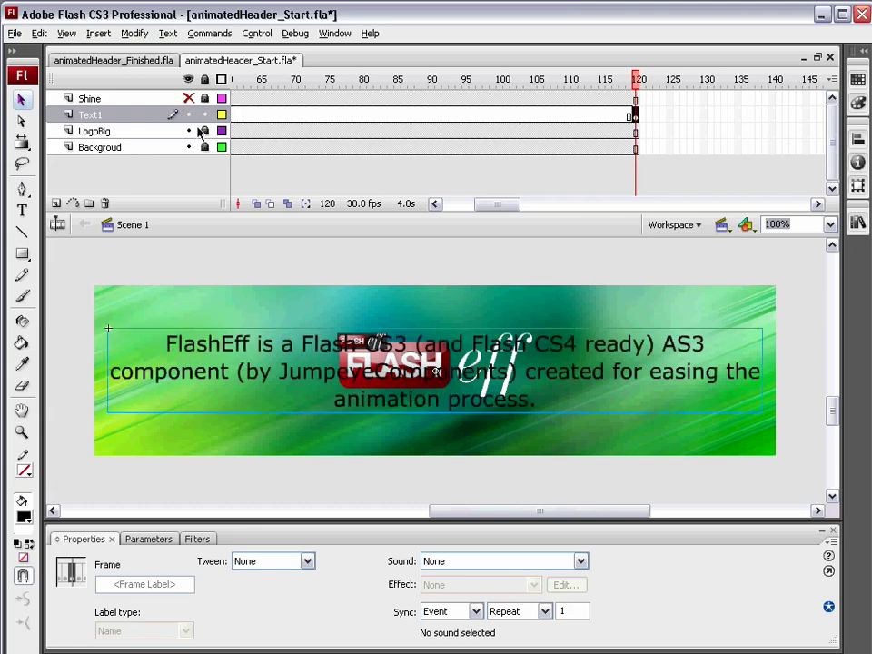
left_click(238, 357)
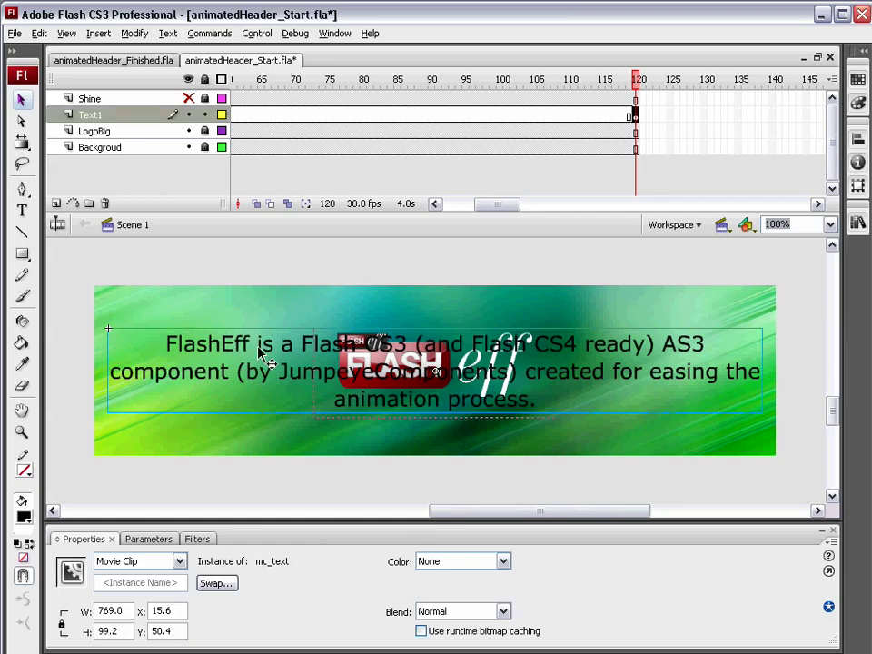
double_click(259, 355)
Step: Embed the description text's characters using Auto Fill in the Character Embedding dialog
left_click(282, 330)
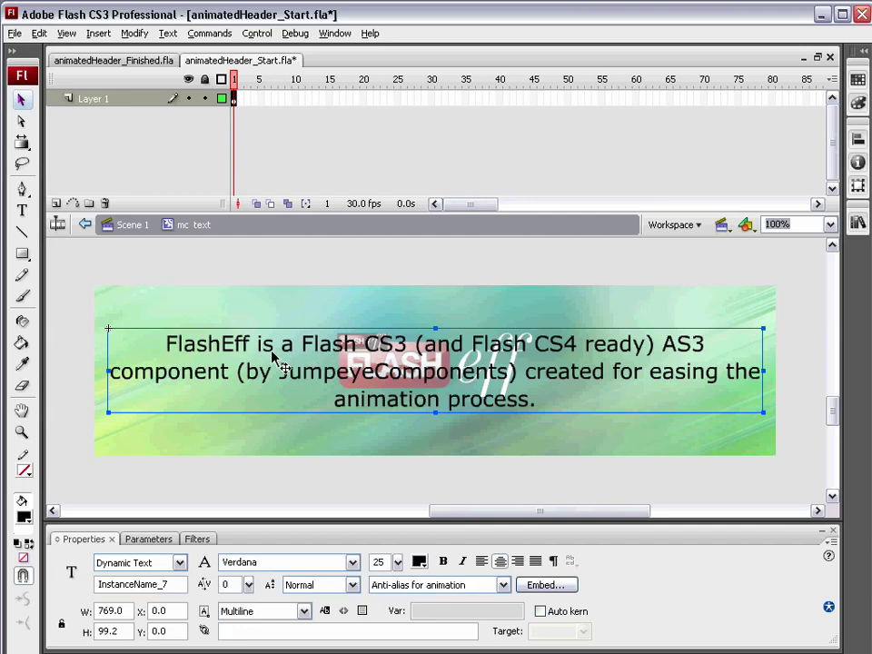
left_click(543, 584)
left_click_drag(686, 234, 430, 216)
left_click(477, 468)
left_click(410, 536)
left_click(335, 33)
Step: Drag a FlashEff component from the Components panel onto the description text's top-left corner
left_click(419, 357)
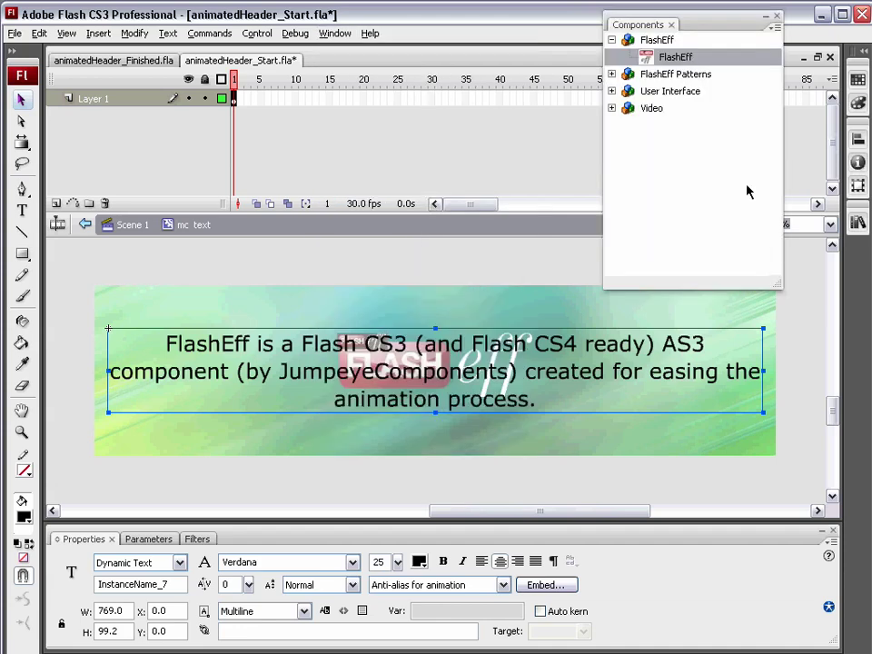
left_click_drag(657, 57, 172, 367)
left_click(776, 16)
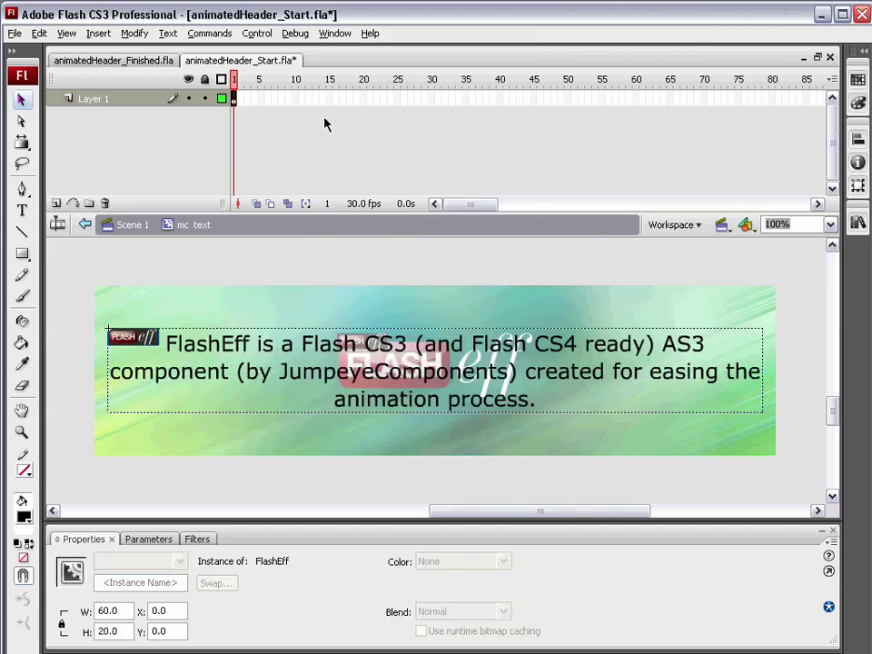
left_click(336, 33)
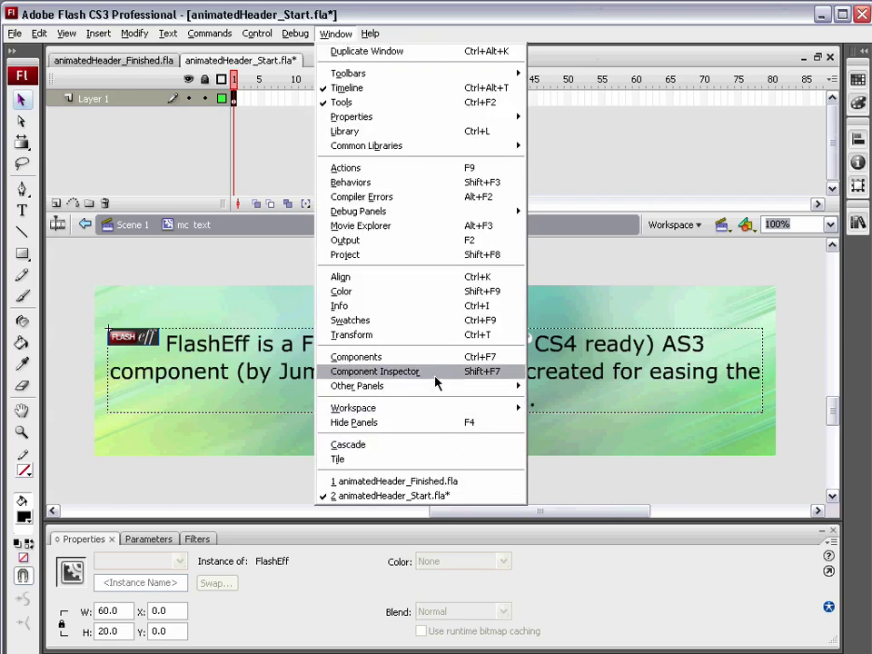
Step: Set the text's FlashEff Show pattern to FETAlpha with preset 1 char: L2R - T2B
mouse_move(430, 389)
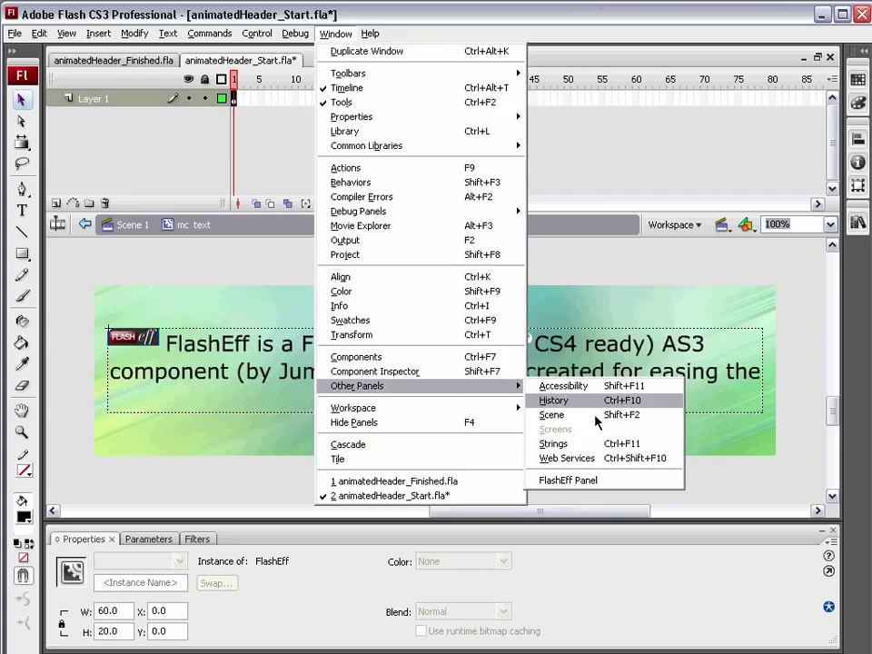
left_click(585, 476)
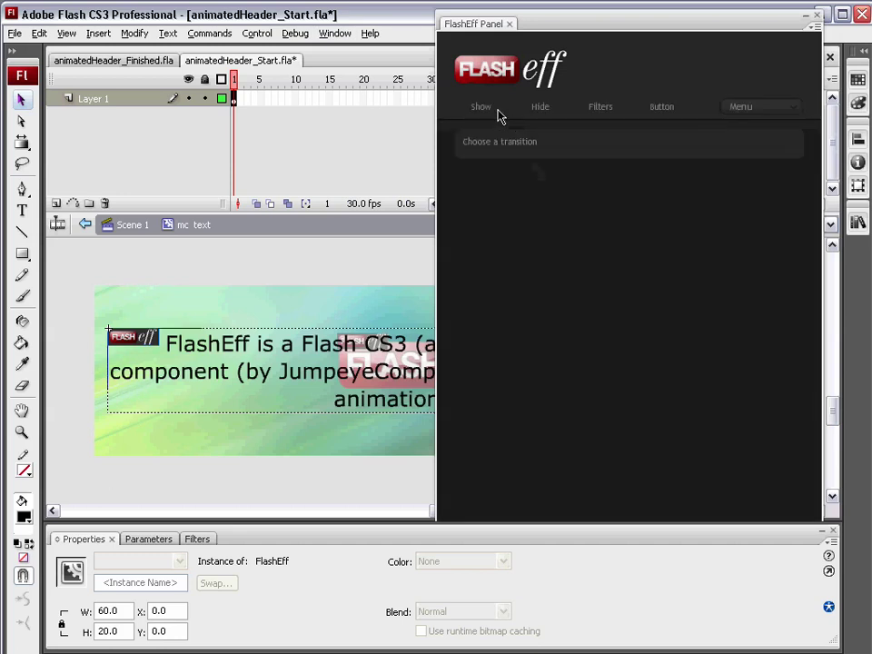
left_click(482, 108)
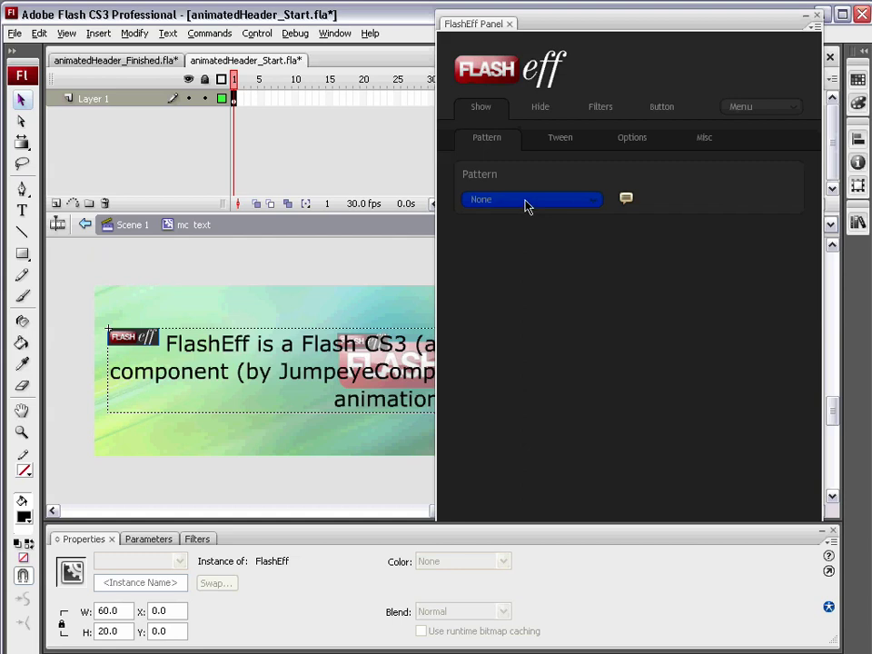
left_click(525, 206)
scroll(551, 305, "down", 4)
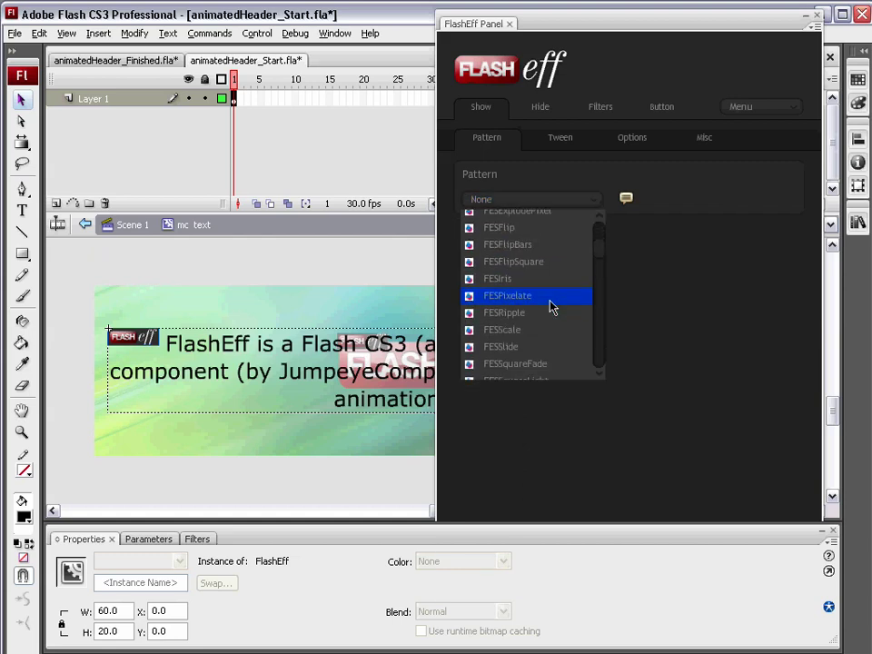
scroll(552, 305, "down", 5)
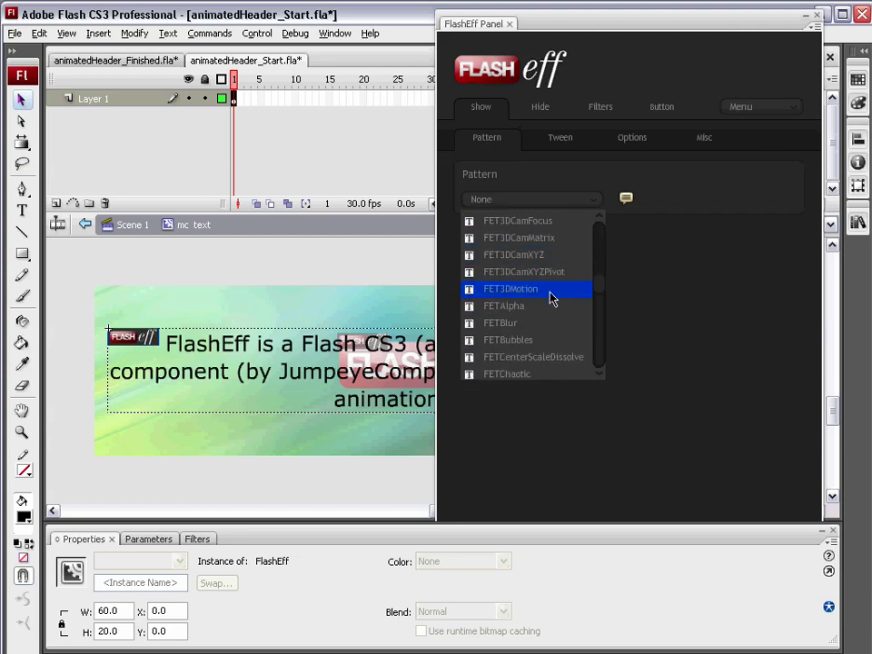
scroll(549, 298, "down", 1)
left_click(547, 288)
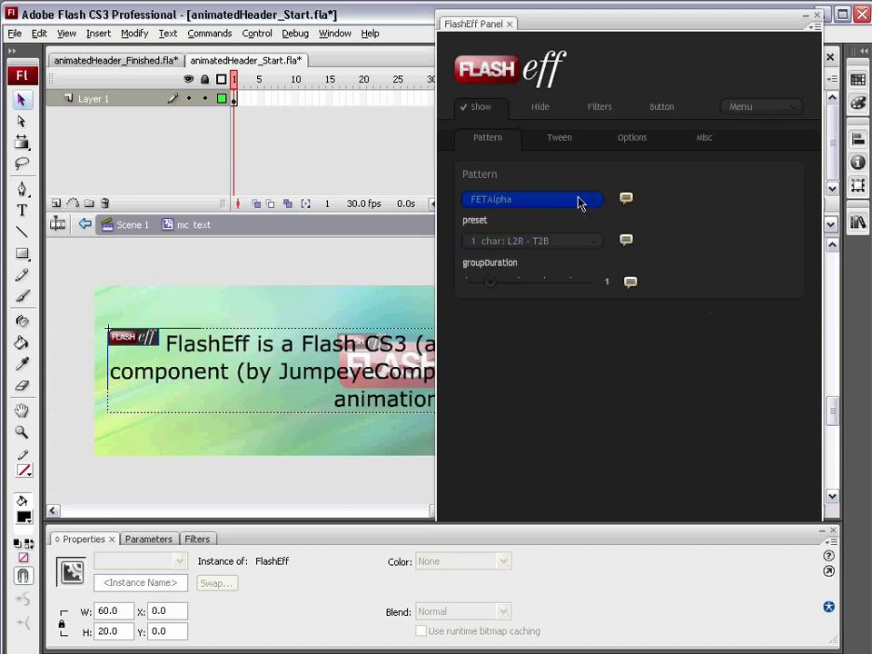
left_click(536, 243)
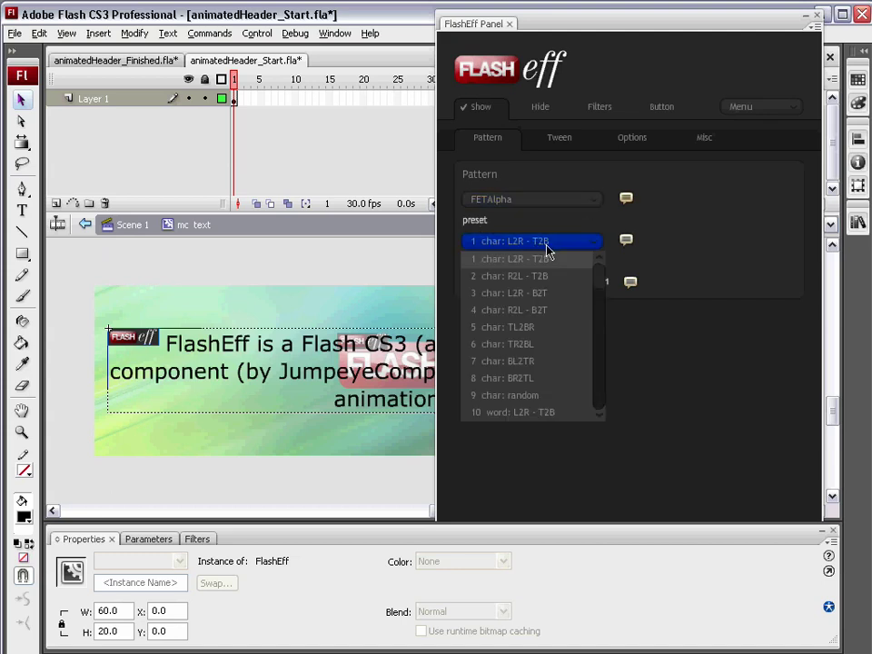
left_click(522, 260)
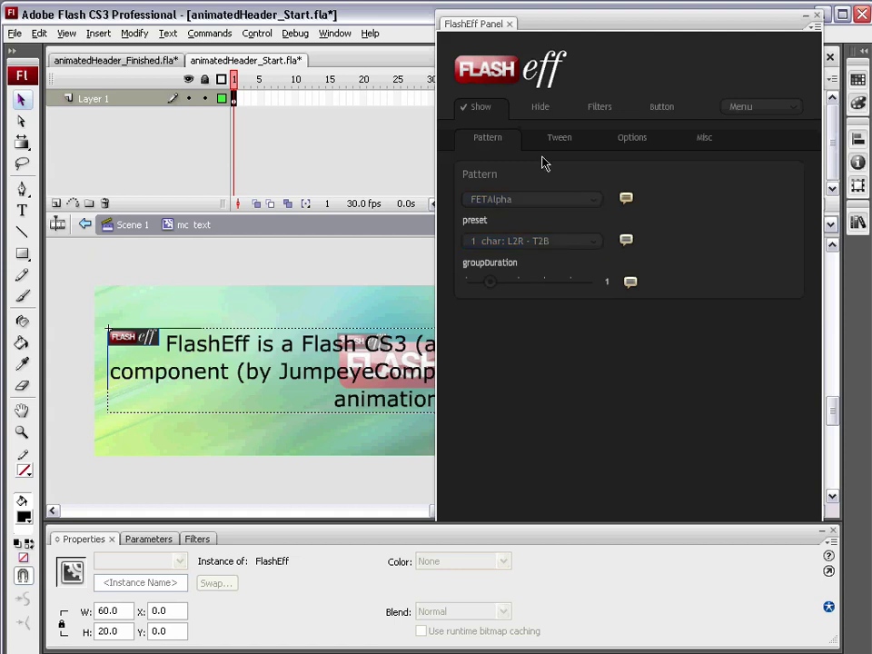
Step: Set the Hide pattern to FETAlpha as well and collapse the FlashEff panel
left_click(543, 109)
left_click(550, 199)
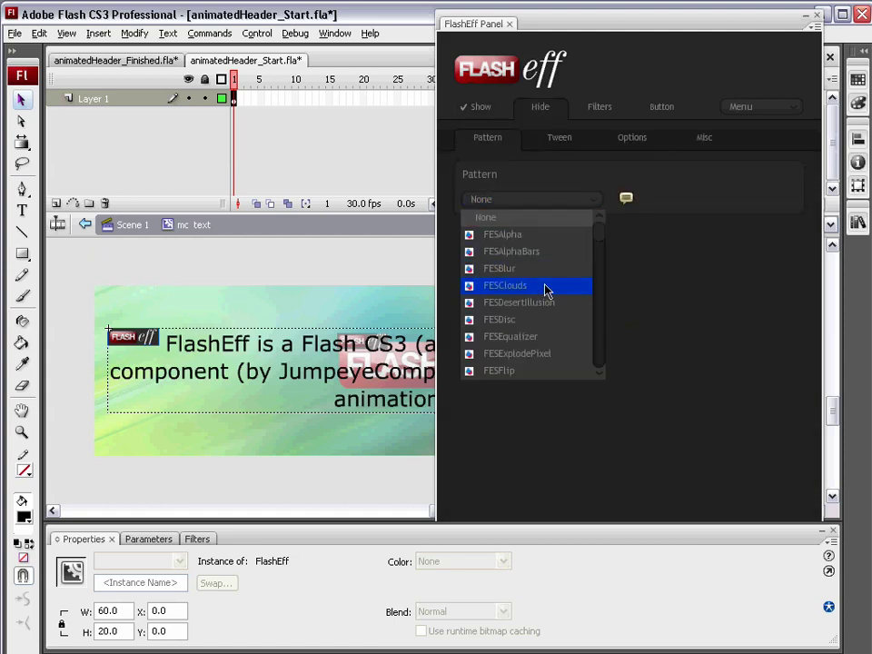
scroll(546, 298, "down", 10)
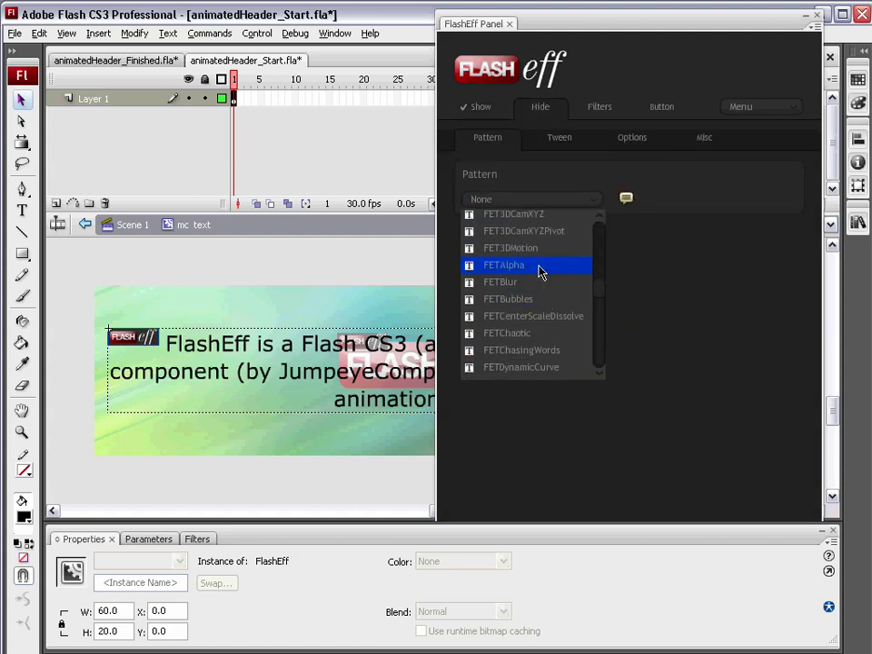
left_click(543, 285)
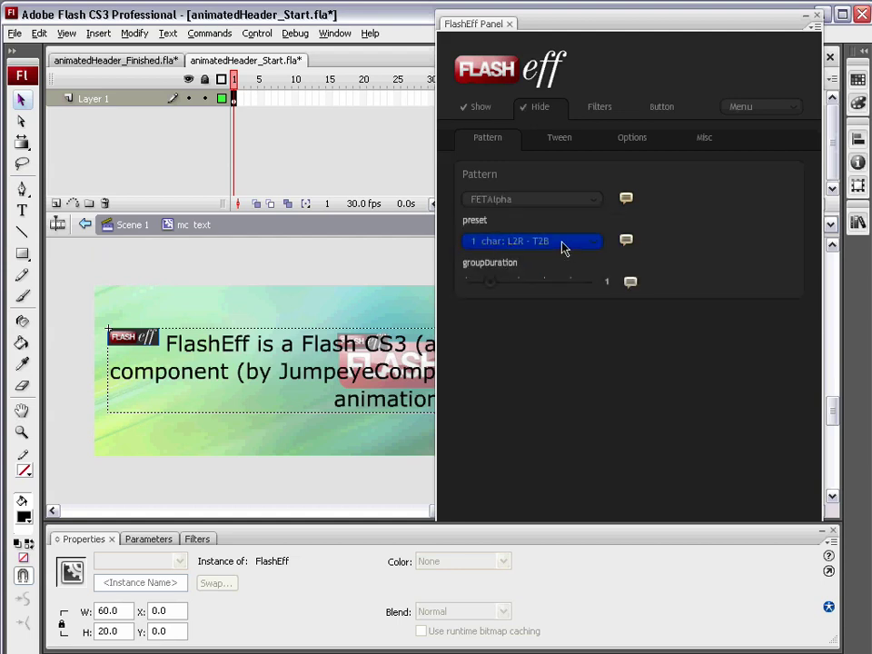
left_click(804, 17)
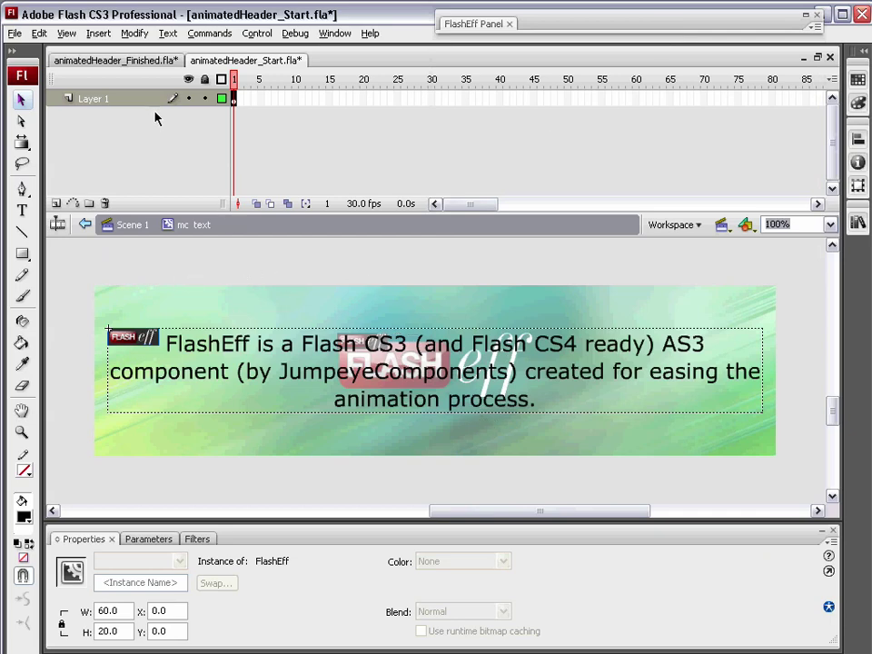
Step: Back in Scene 1, add a new layer above Shine named AS
left_click(135, 226)
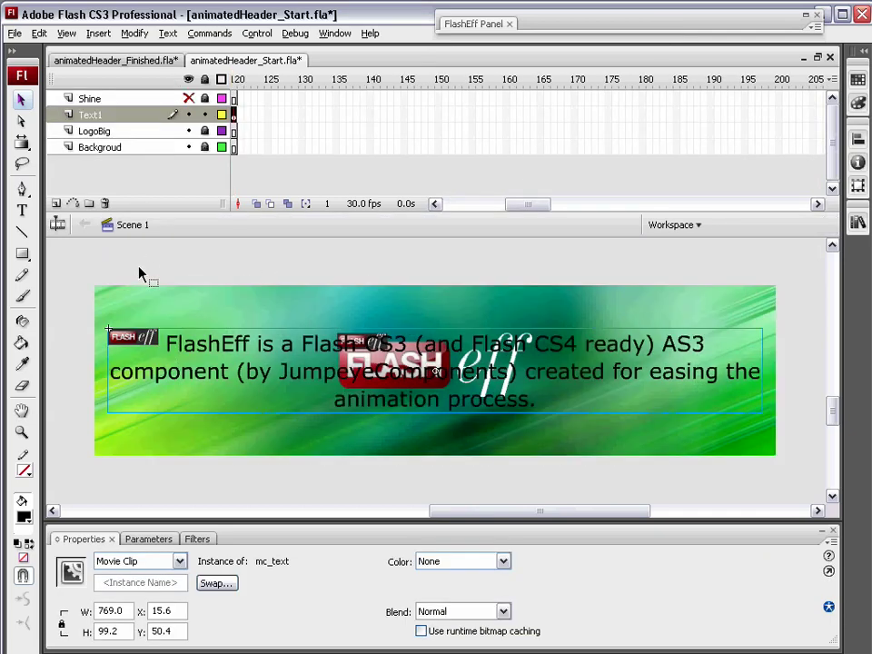
left_click(112, 100)
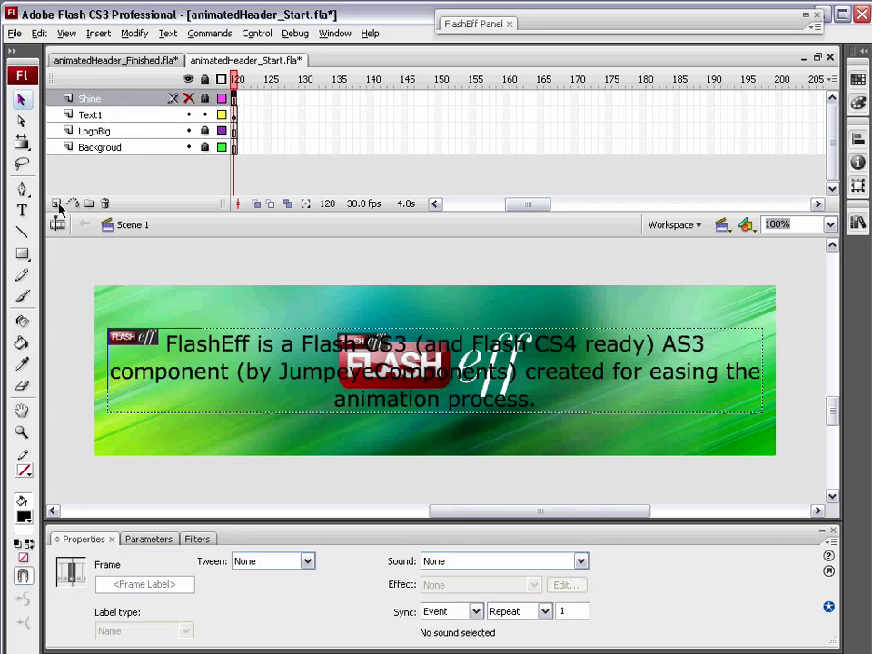
left_click(56, 203)
double_click(96, 98)
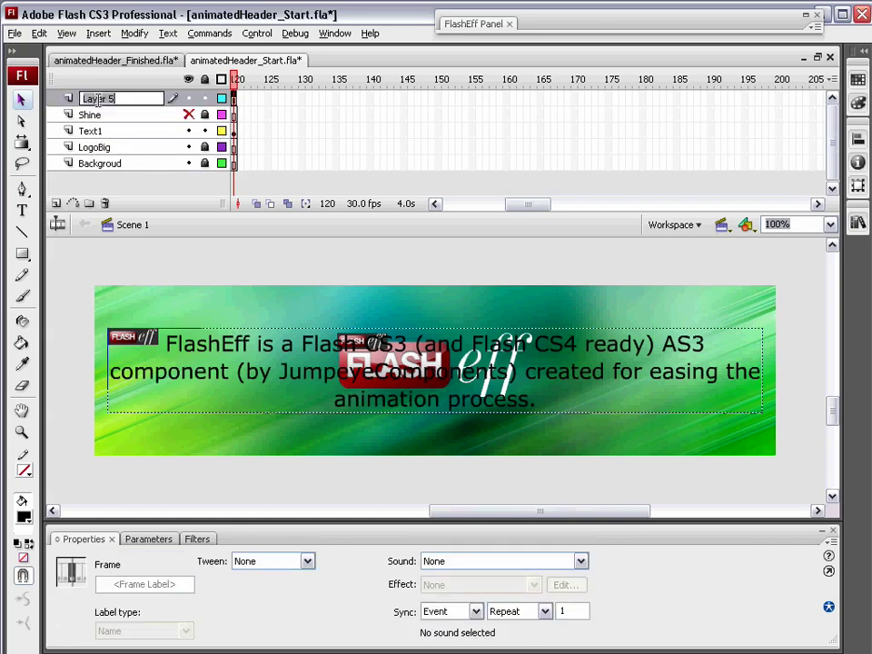
type("AS")
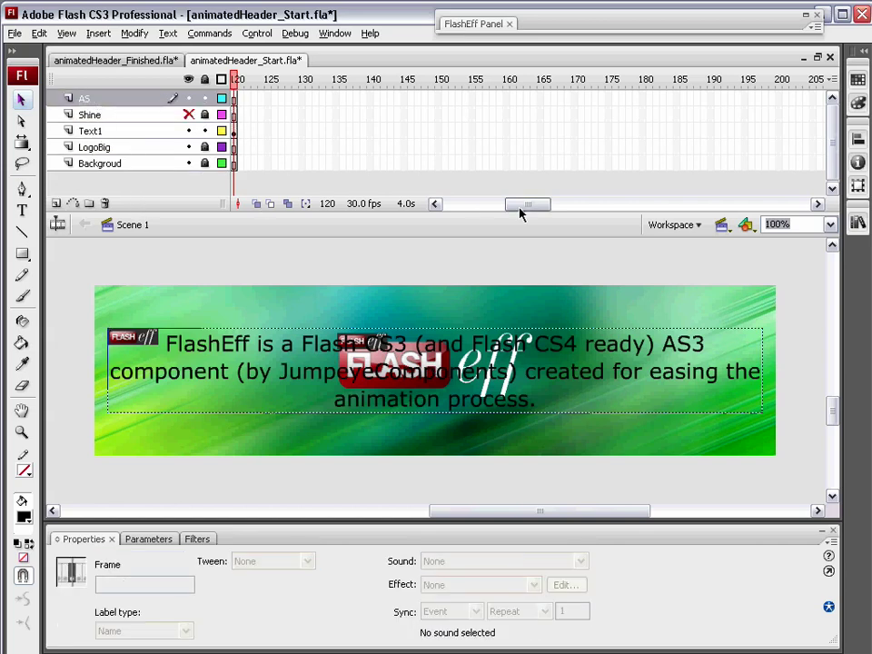
Step: Insert a keyframe at frame 120 on the AS layer
left_click_drag(520, 205, 502, 203)
left_click(508, 102)
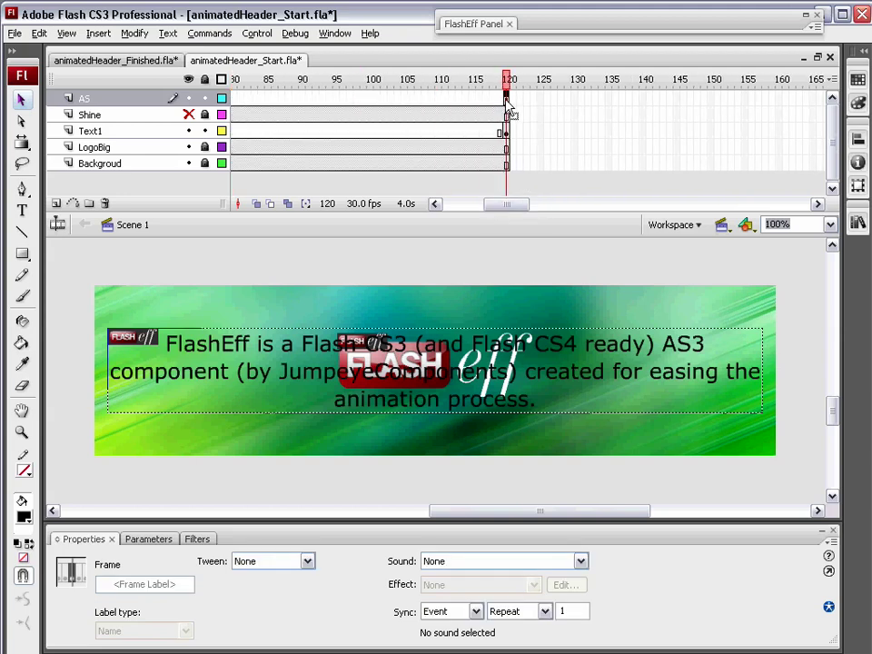
right_click(506, 100)
left_click(568, 186)
Step: Add a stop(); action to the frame 120 keyframe in the Actions panel
left_click(336, 33)
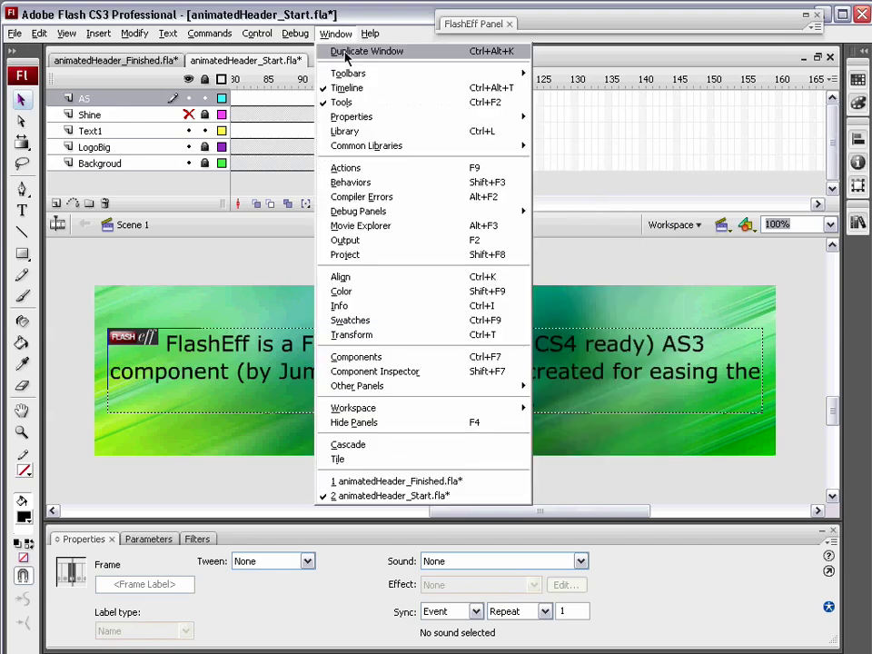
left_click(372, 167)
left_click_drag(363, 139, 481, 131)
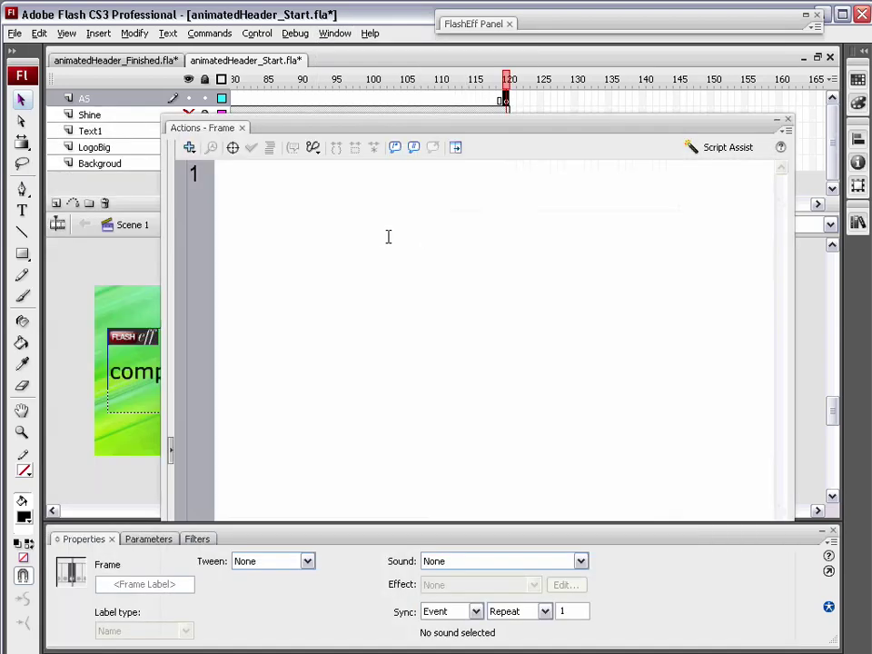
type("stop();")
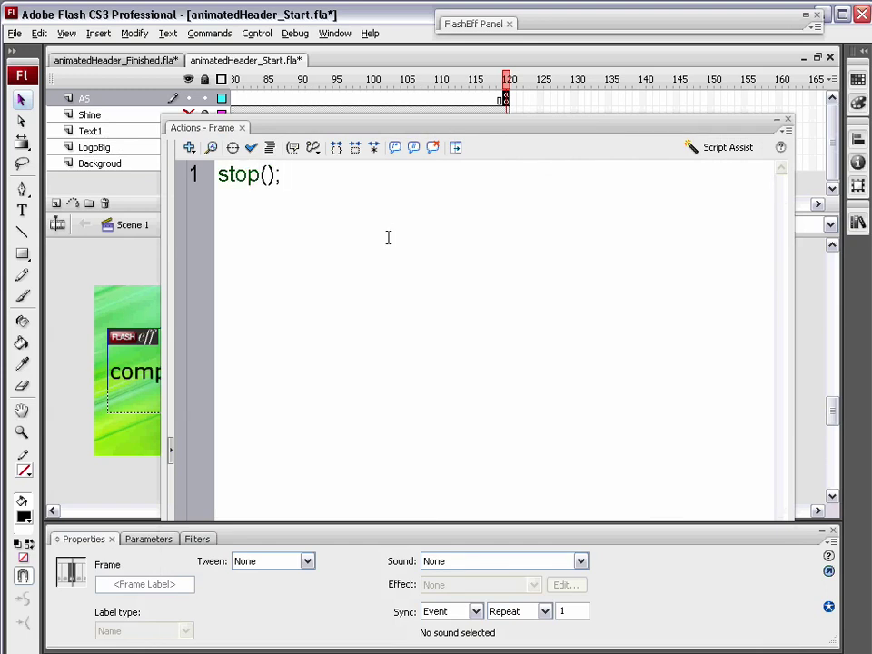
key("F9")
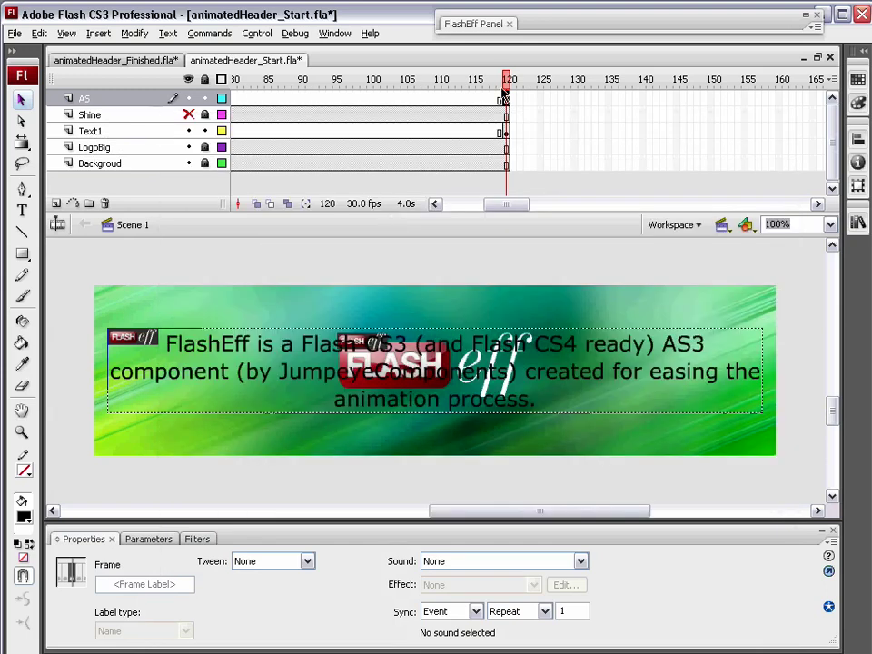
left_click(258, 33)
left_click(278, 138)
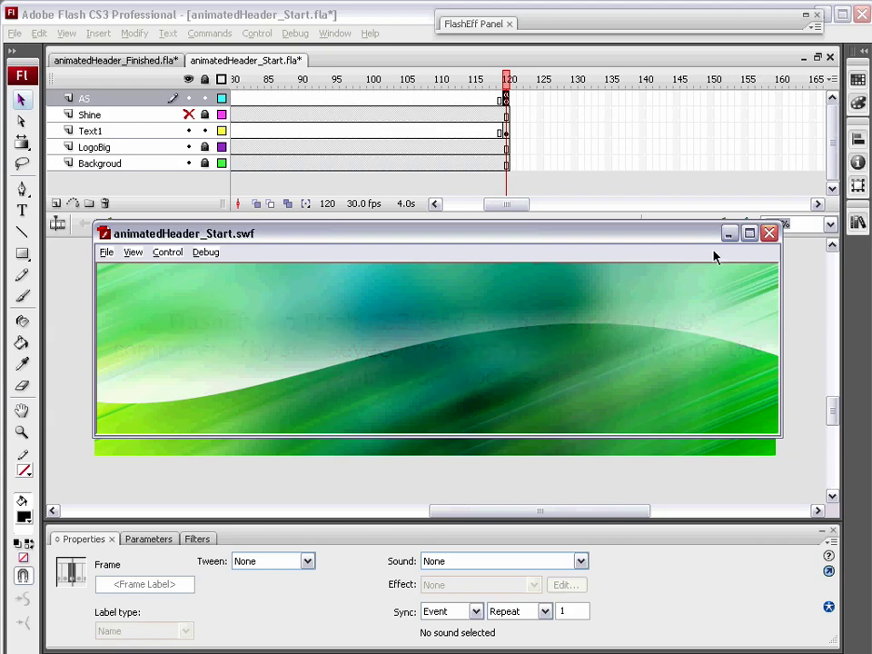
left_click(768, 233)
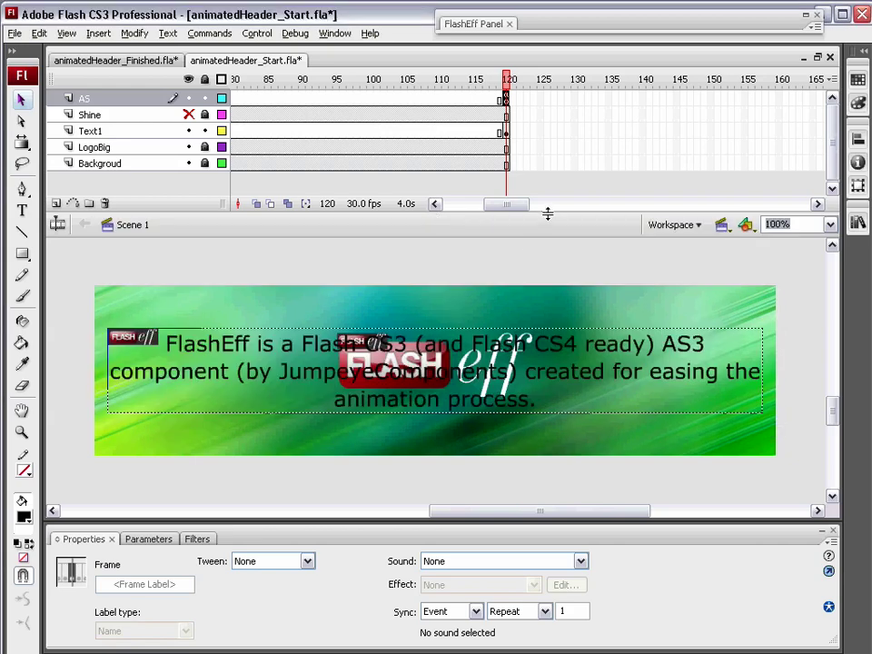
Step: Show the Shine layer and move its frame-1 keyframe to frame 60
left_click_drag(508, 208, 446, 205)
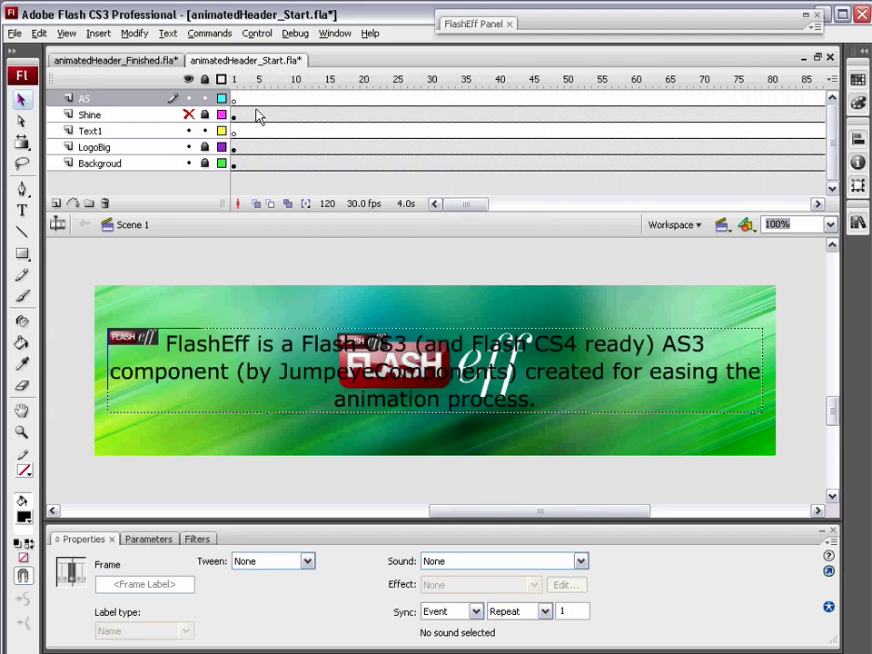
left_click(190, 115)
left_click_drag(484, 205, 499, 210)
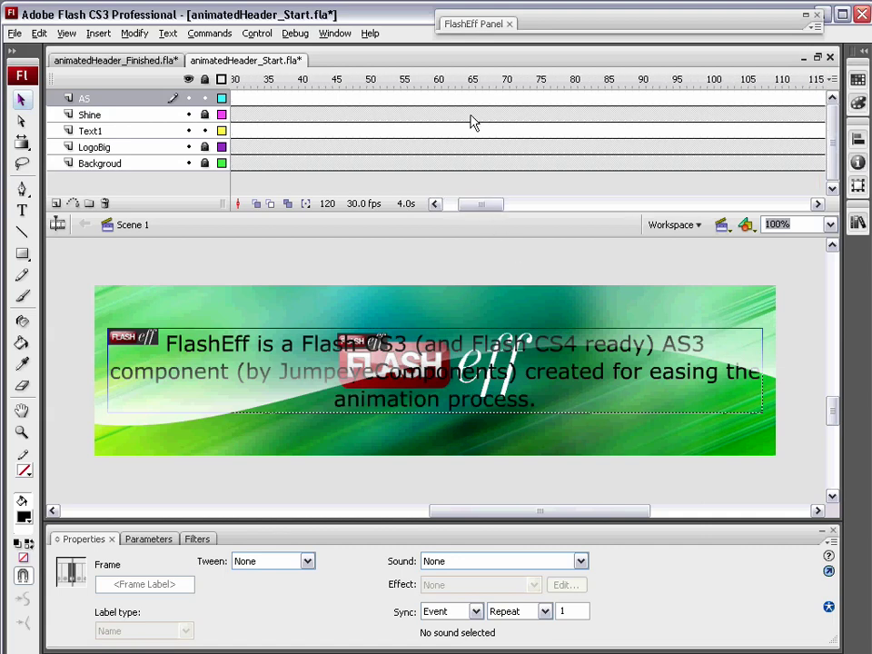
left_click(438, 114)
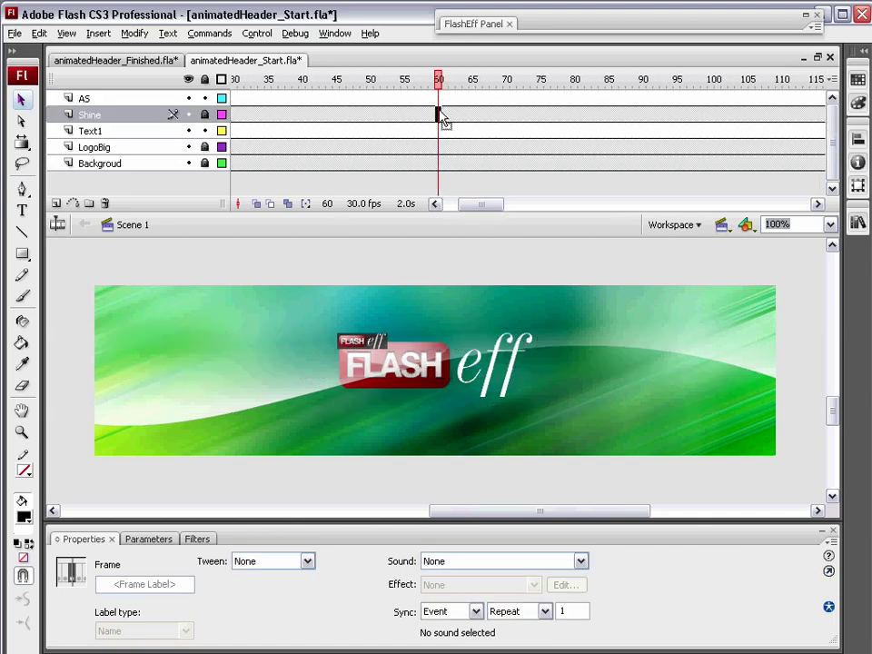
left_click_drag(484, 207, 469, 207)
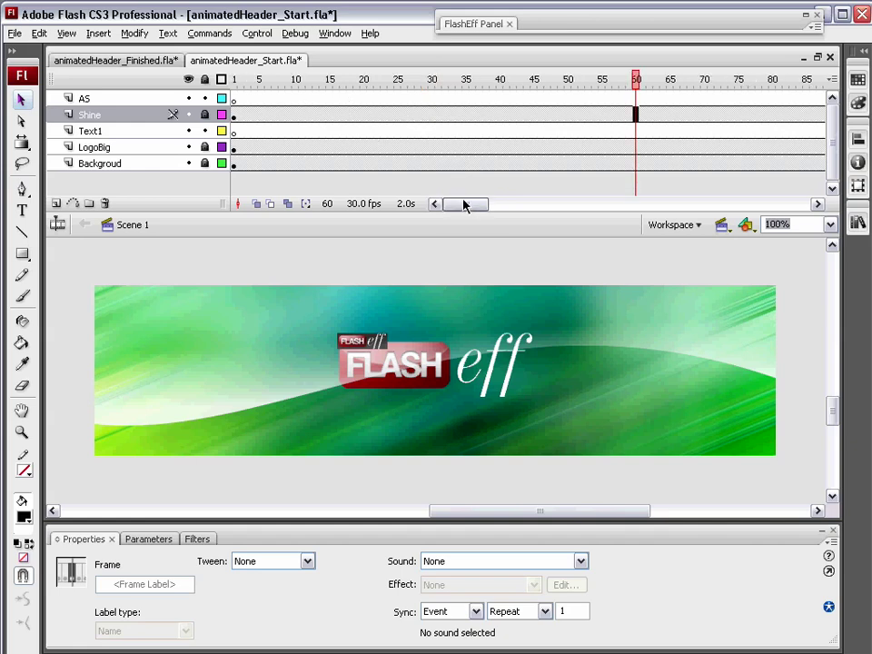
left_click(234, 114)
left_click_drag(236, 116, 636, 116)
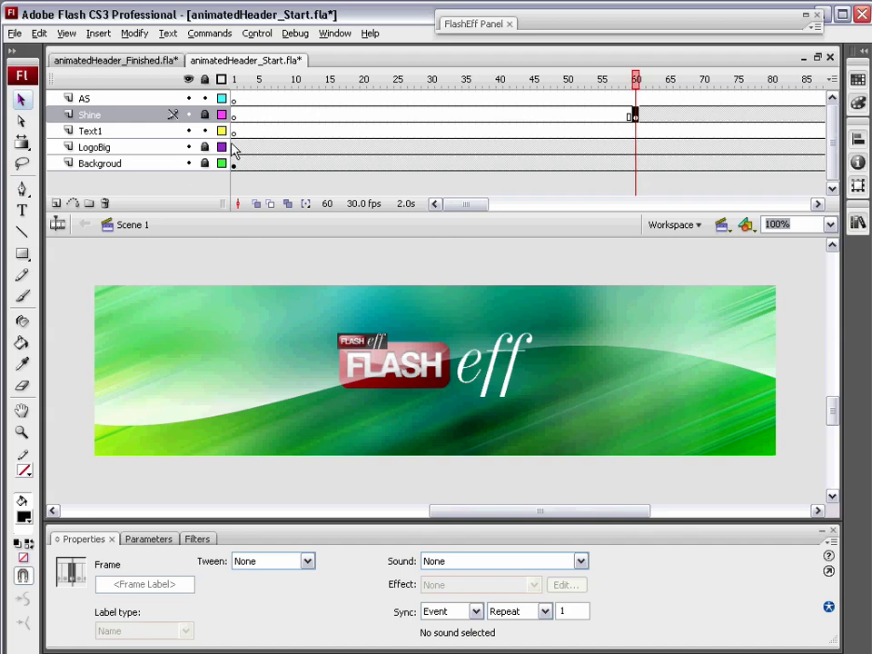
Step: Unlock Shine, lock Text1, and select the Shine keyframe at frame 60
left_click(204, 114)
left_click(205, 131)
left_click(633, 116)
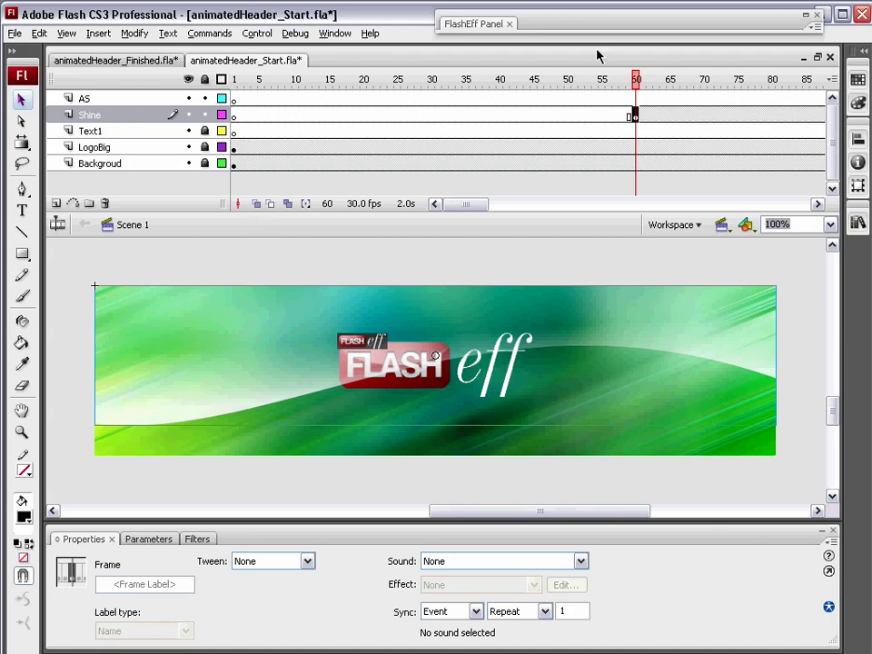
Step: Place a FlashEff component from the Components panel at the stage's top-left corner
left_click(335, 33)
left_click(400, 356)
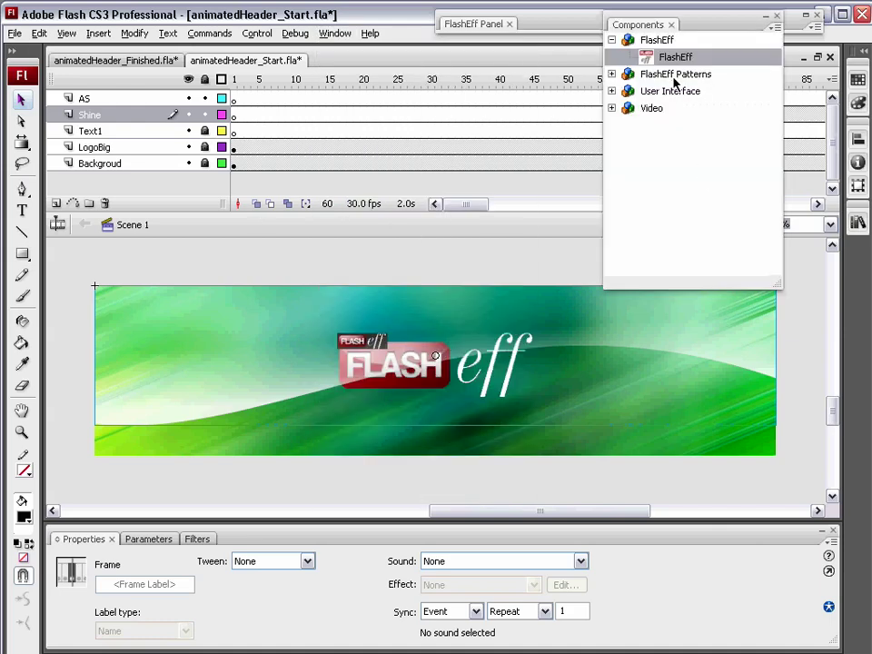
left_click_drag(675, 56, 227, 345)
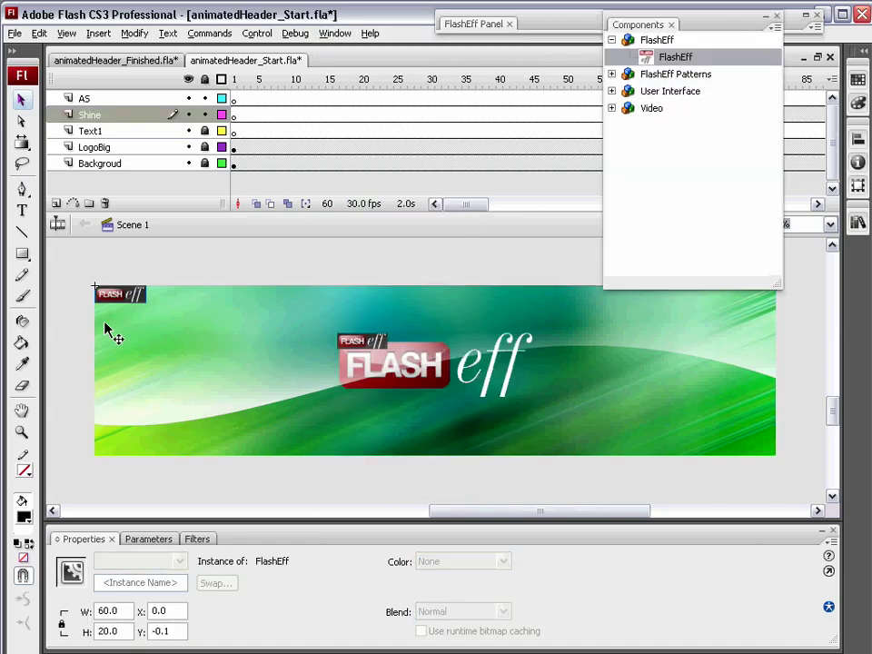
double_click(756, 30)
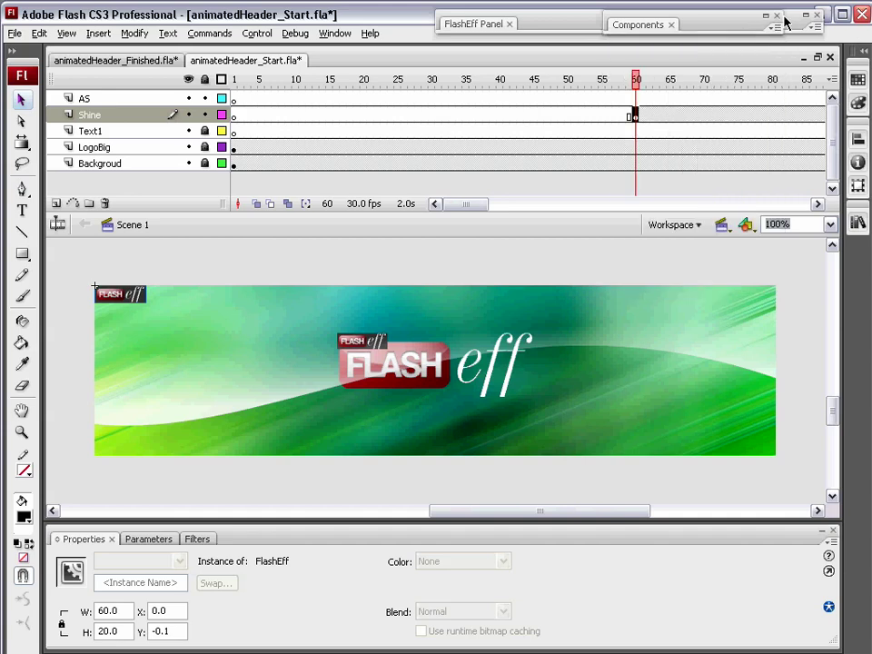
double_click(783, 20)
left_click(669, 25)
Step: Set the logo's FlashEff Show pattern to FESDesertIllusion
double_click(664, 27)
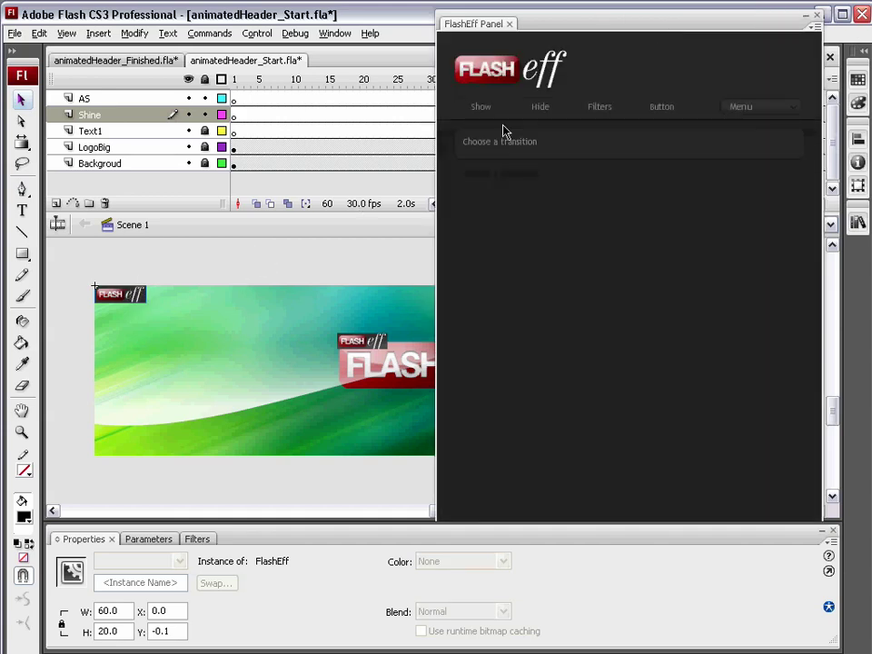
left_click(485, 117)
left_click(523, 199)
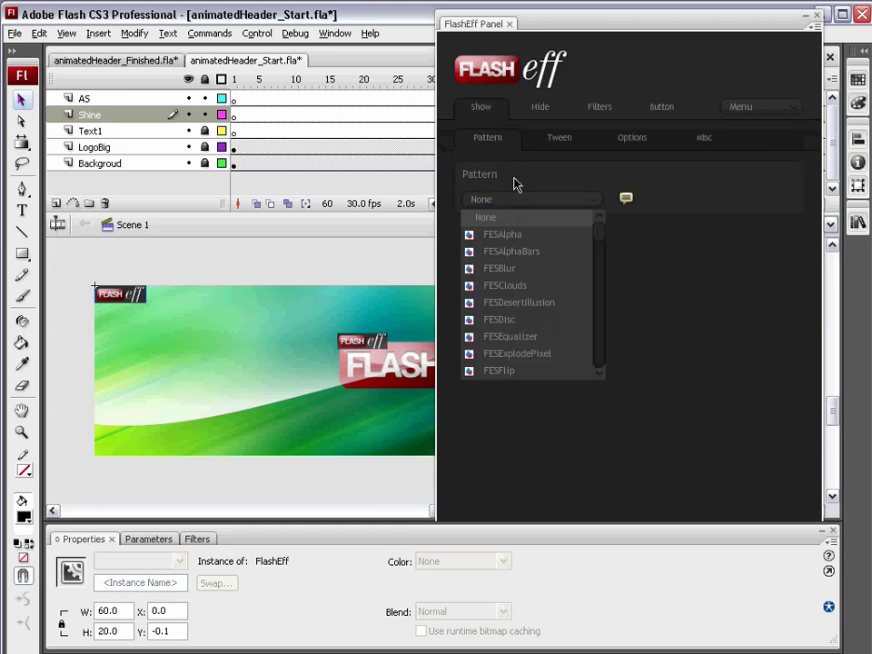
scroll(540, 290, "down", 4)
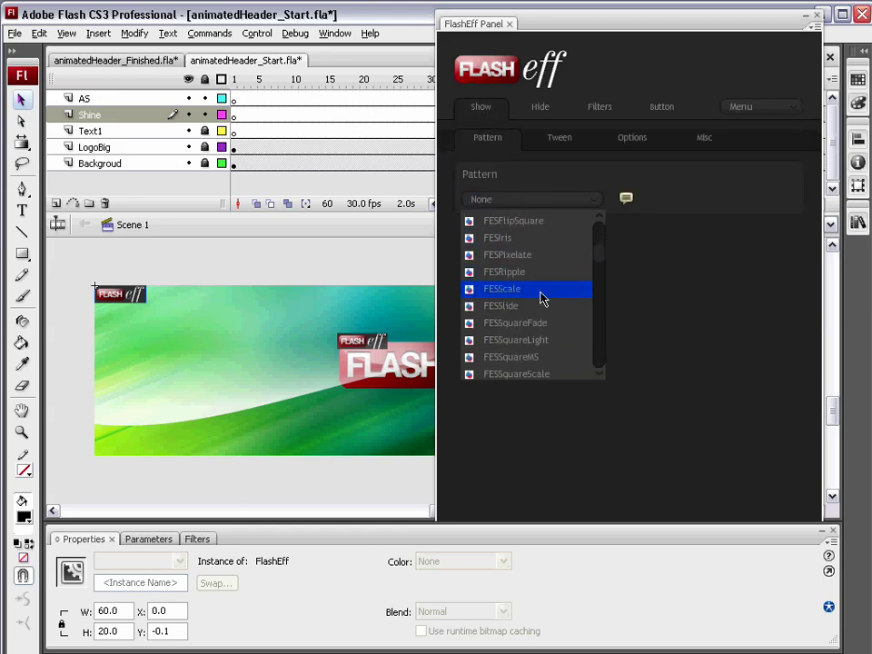
scroll(540, 293, "up", 4)
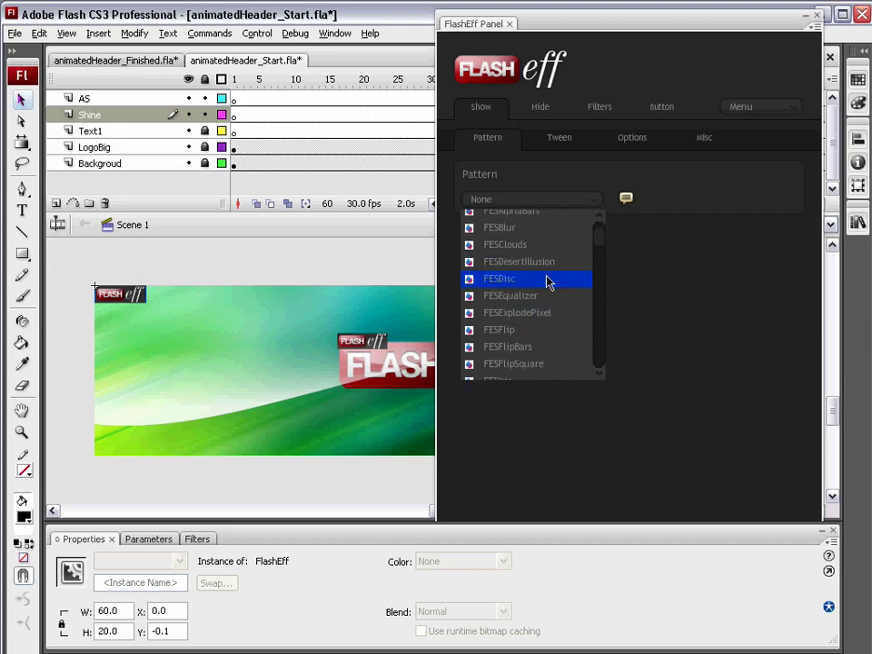
scroll(549, 283, "down", 1)
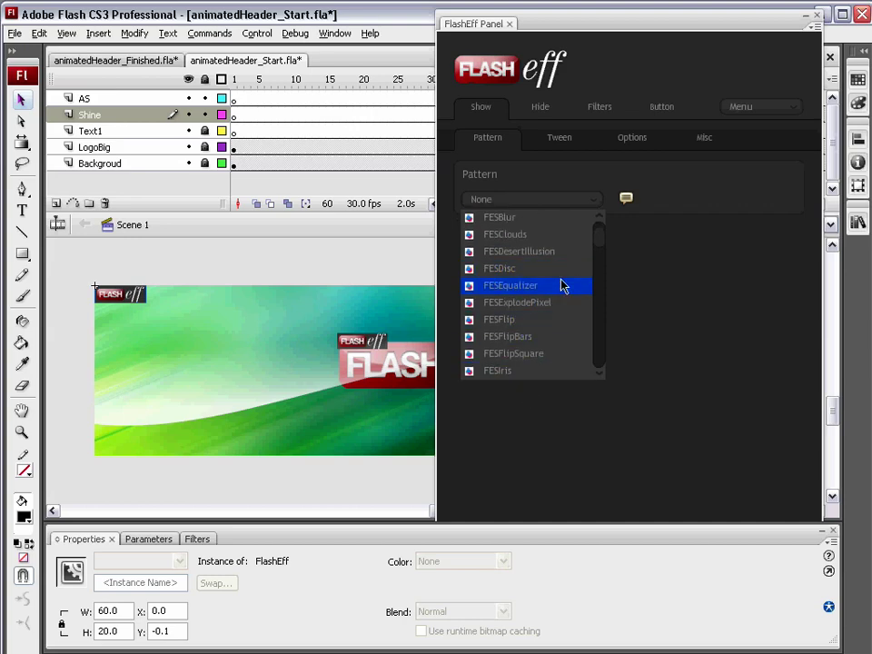
left_click(561, 263)
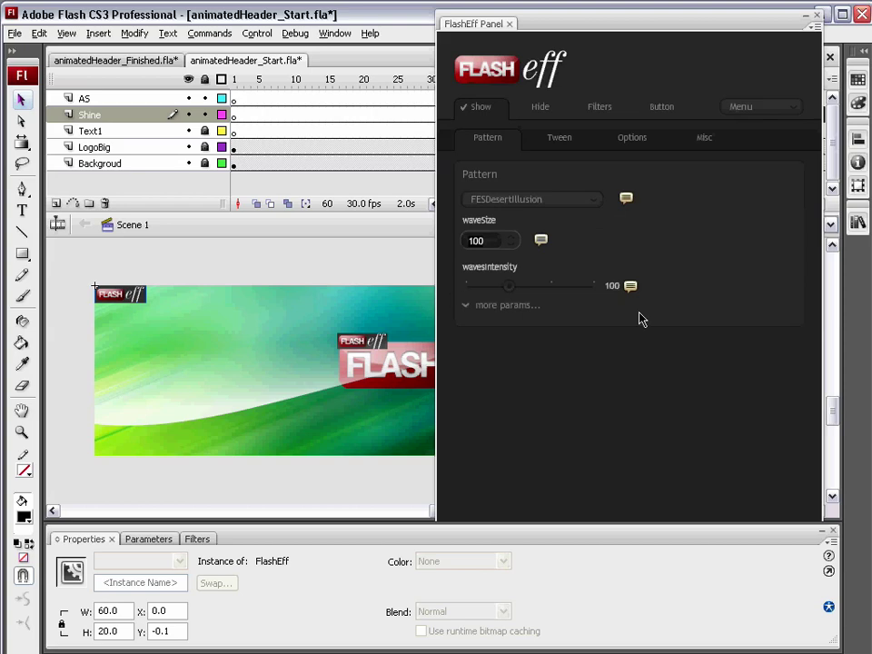
Step: Set wave intensity to 80 and blur quality to medium, then collapse the FlashEff panel
left_click_drag(510, 288, 500, 286)
left_click(507, 309)
left_click(527, 331)
left_click(530, 364)
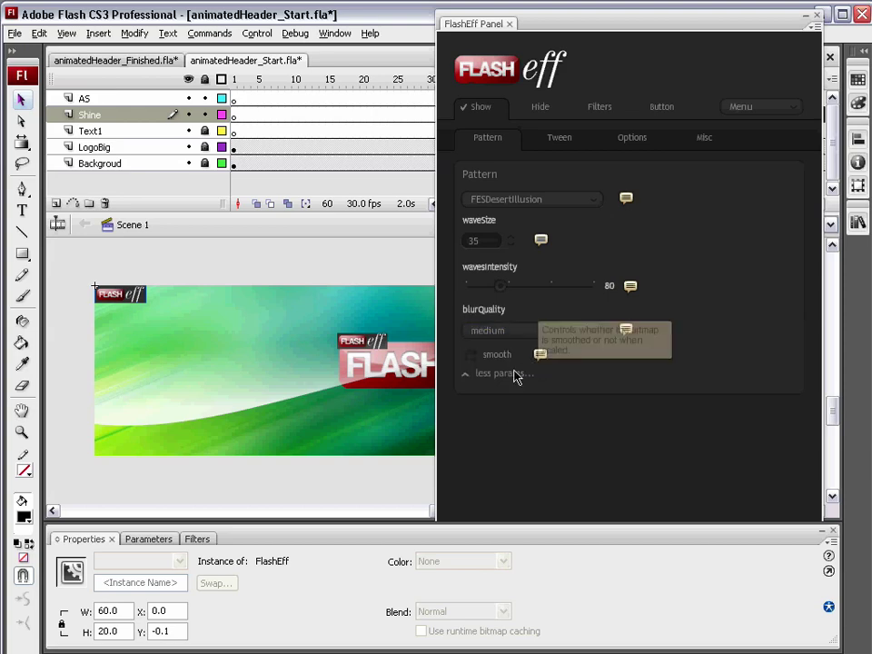
left_click(499, 379)
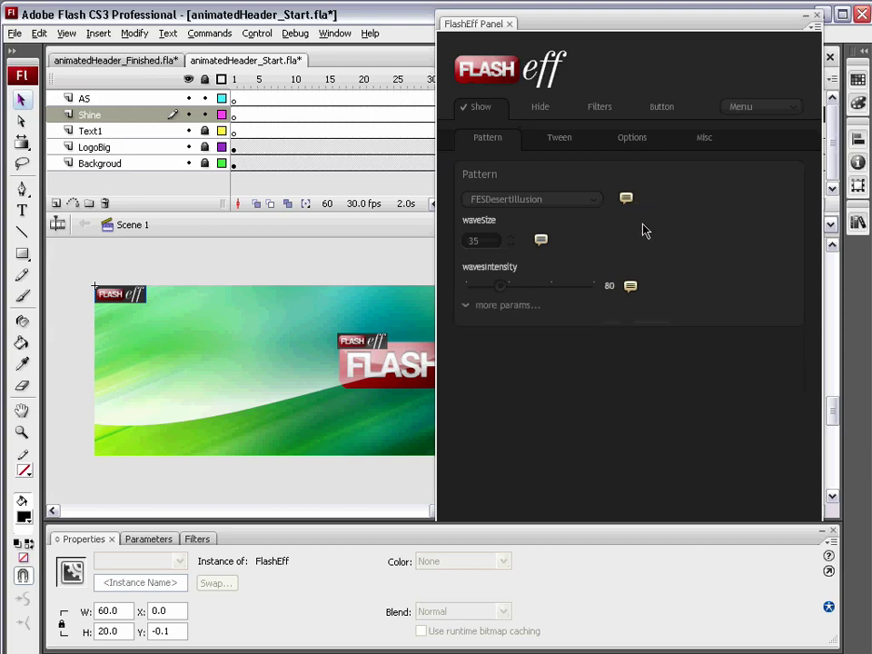
left_click(805, 16)
left_click_drag(480, 208, 505, 207)
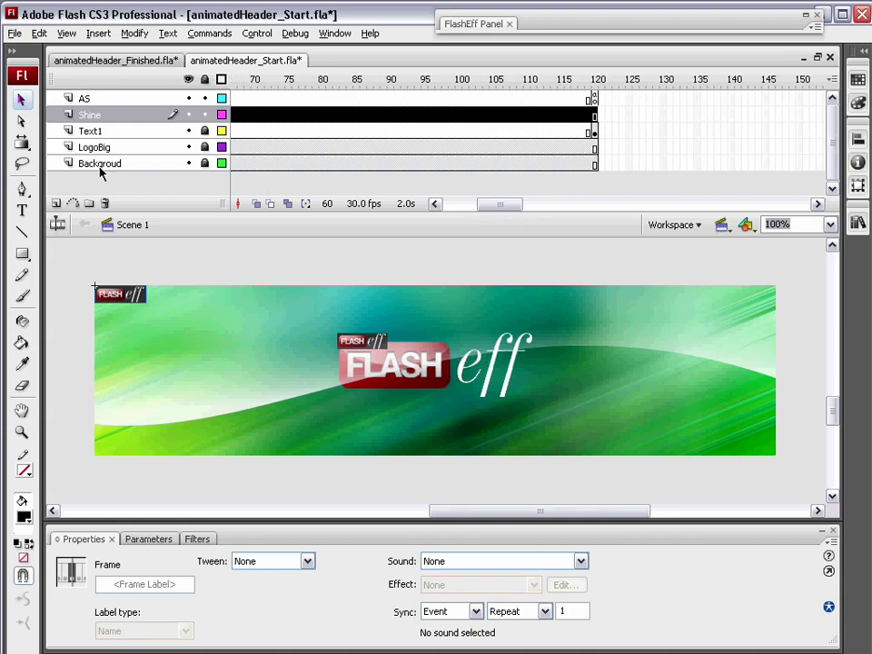
Step: Insert a new layer above Text1, name it Text2, then select Text1's frame 120
left_click(106, 136)
left_click(57, 204)
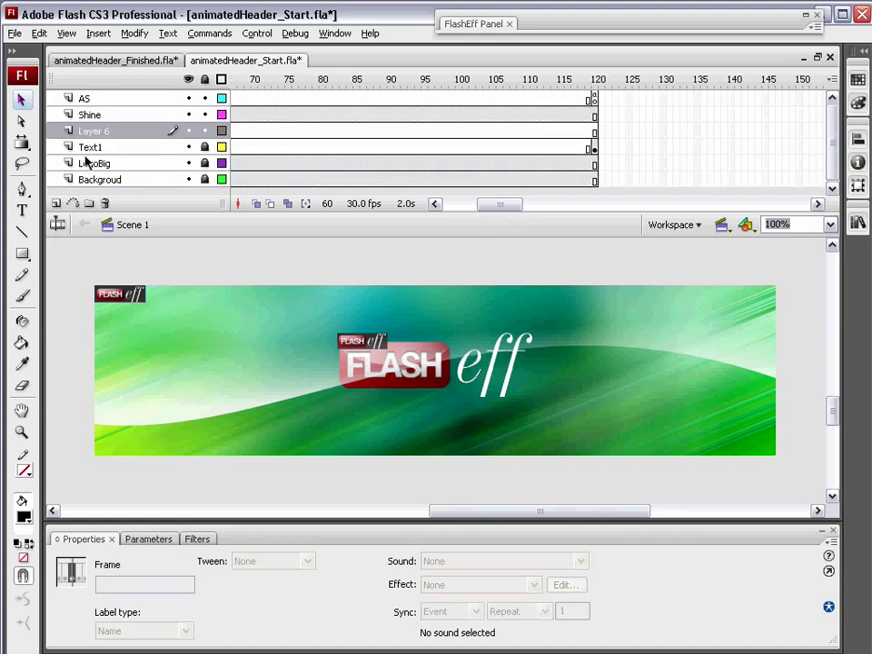
double_click(100, 134)
type("Text2")
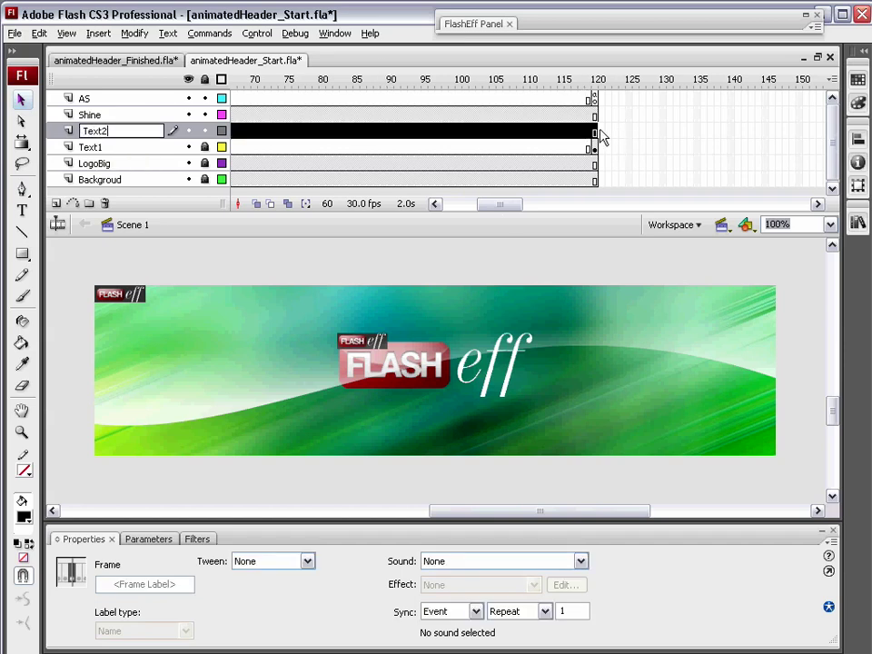
left_click(586, 198)
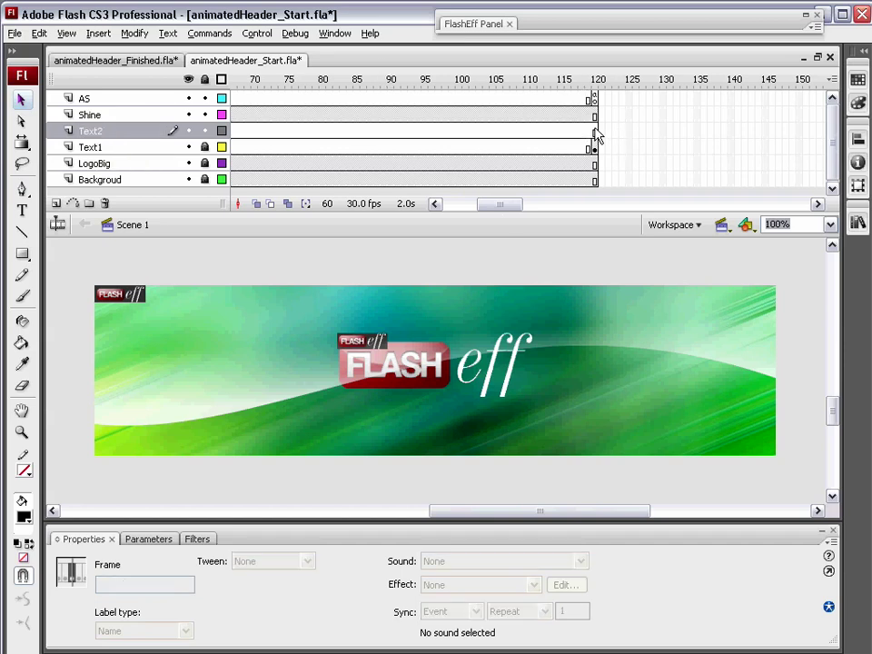
left_click(594, 148)
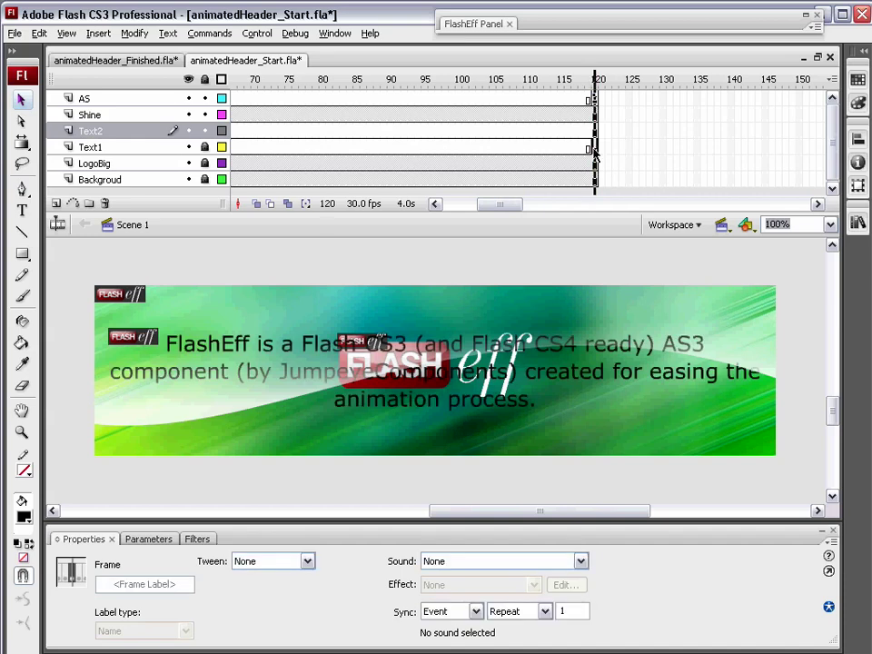
left_click_drag(503, 209, 599, 203)
Step: Extend every layer to frame 300 with Insert Frame
left_click_drag(589, 98, 591, 178)
right_click(592, 186)
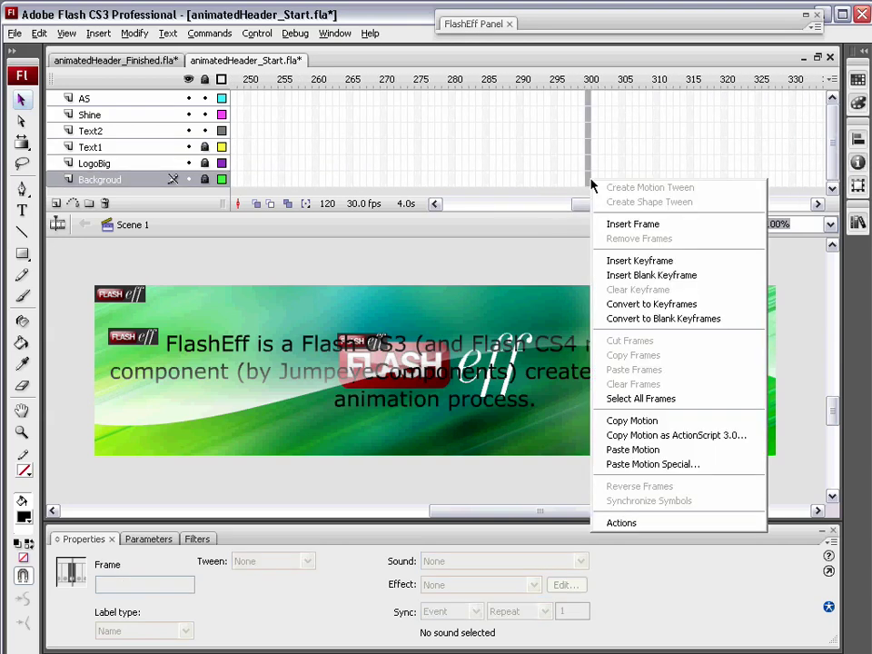
left_click(597, 225)
mouse_move(571, 211)
left_mouse_down()
mouse_move(488, 218)
mouse_move(574, 223)
left_mouse_up()
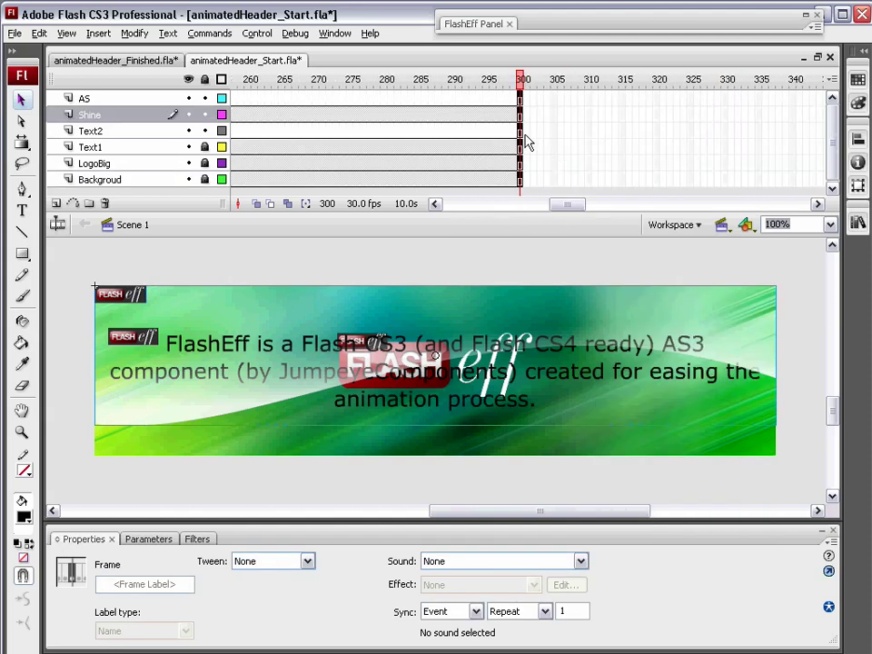
Step: Add a keyframe at frame 300 on Text2 and place an mc_text2 instance from the Library
left_click(521, 131)
right_click(521, 135)
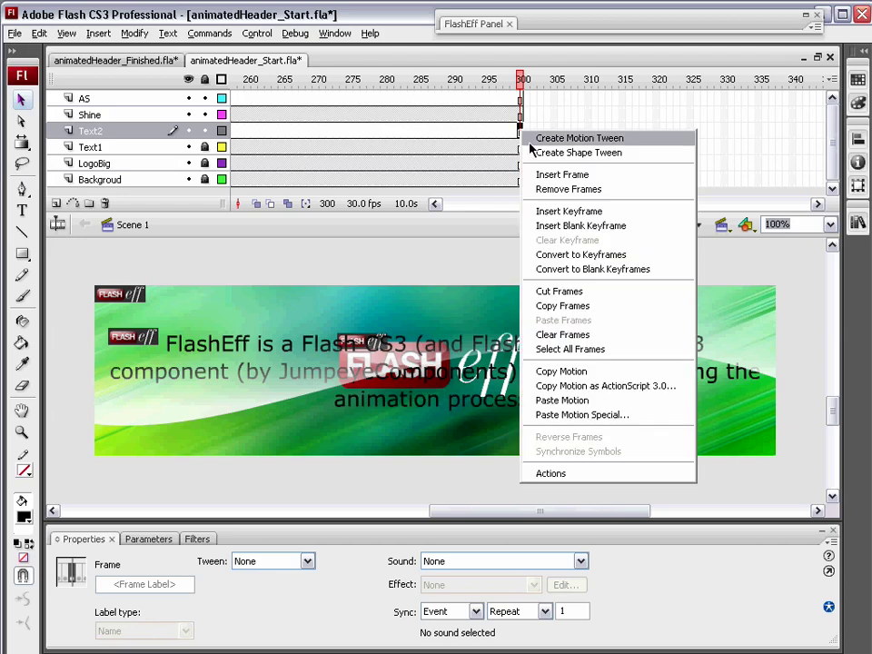
left_click(578, 212)
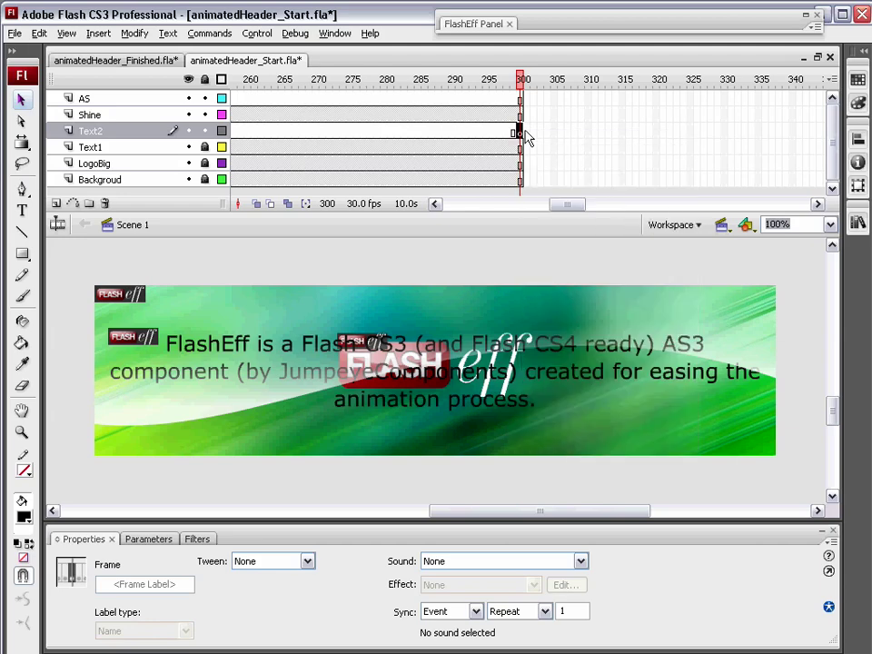
left_click(859, 223)
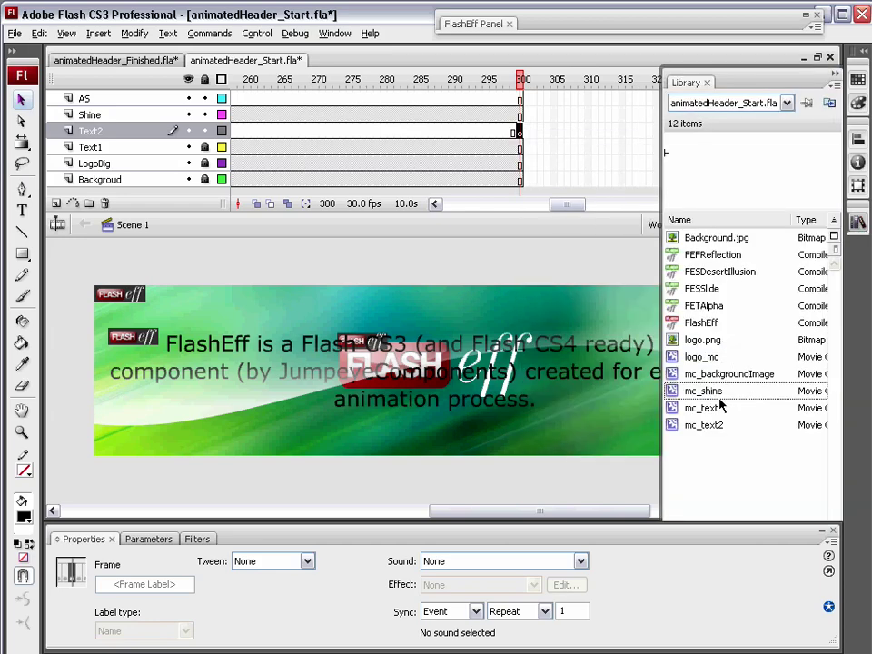
left_click(709, 427)
left_click_drag(710, 427, 425, 380)
left_click(834, 80)
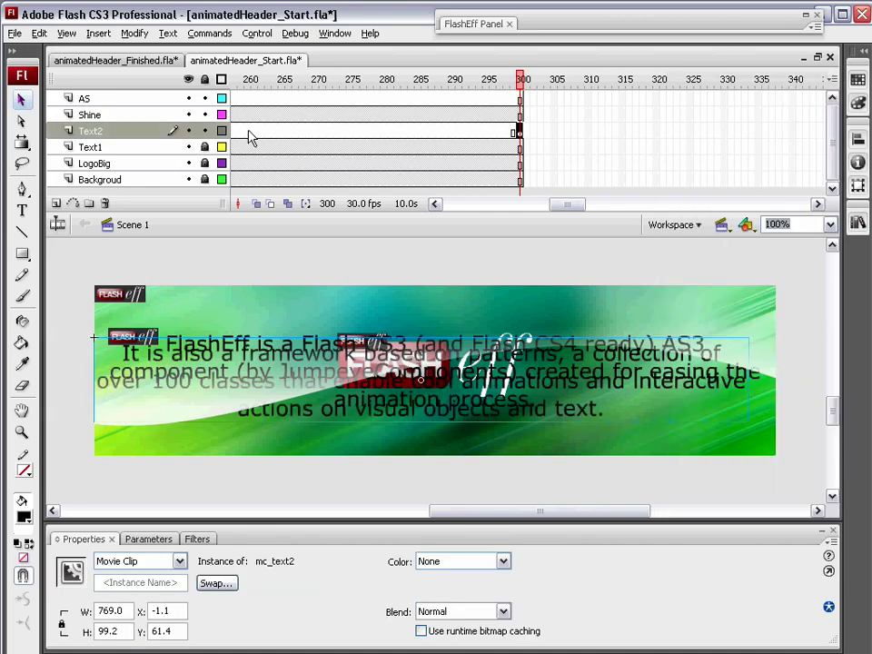
Step: Hide the Text1 and LogoBig layers and centre mc_text2 horizontally and vertically on the stage
left_click_drag(190, 147, 191, 179)
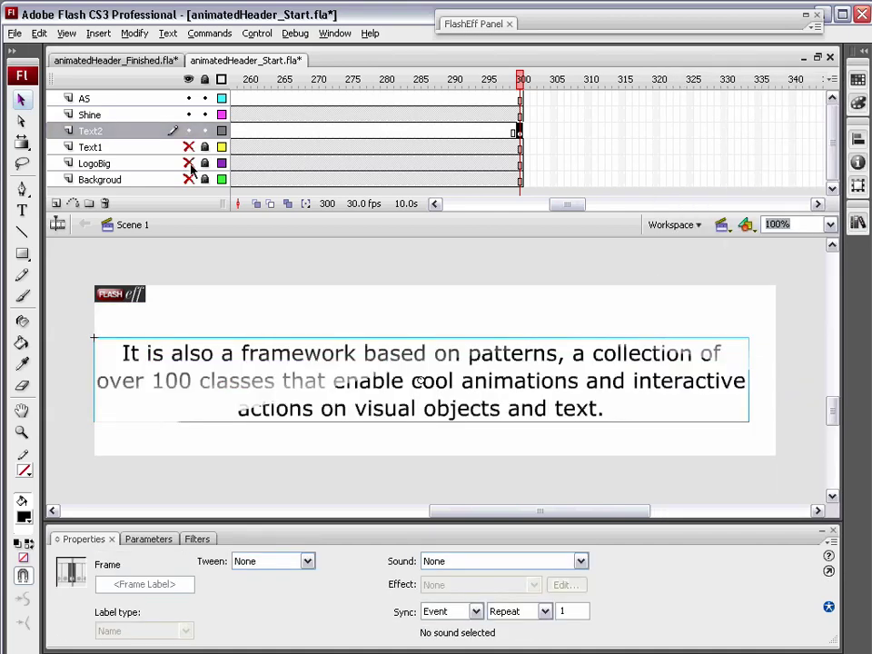
left_click(189, 179)
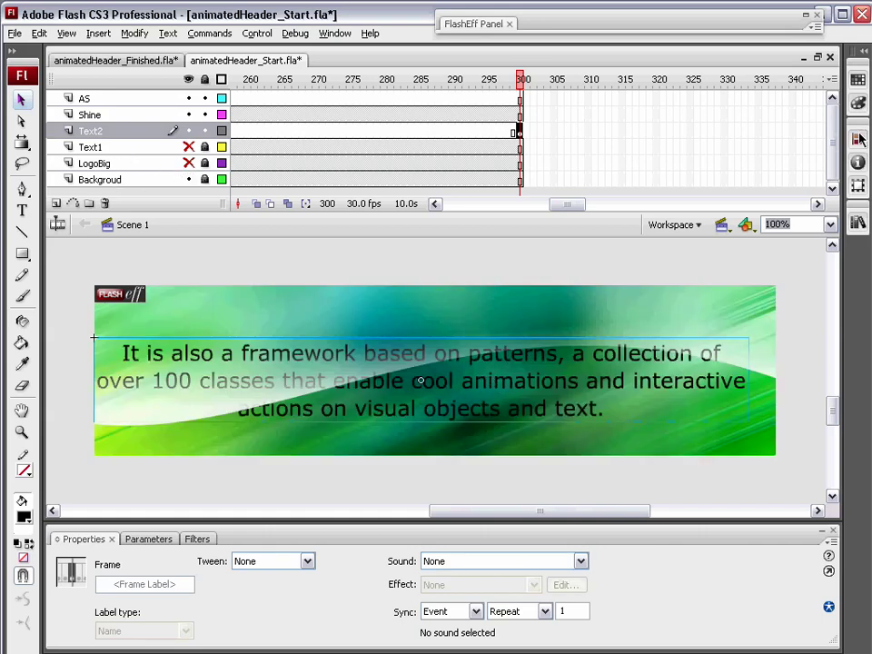
key("ctrl+k")
left_click(700, 178)
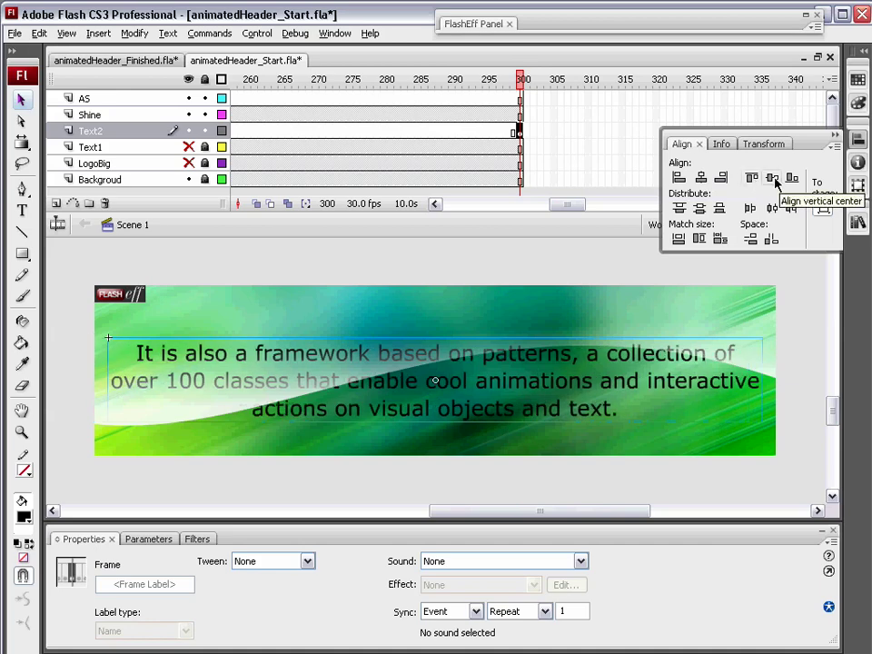
left_click(771, 177)
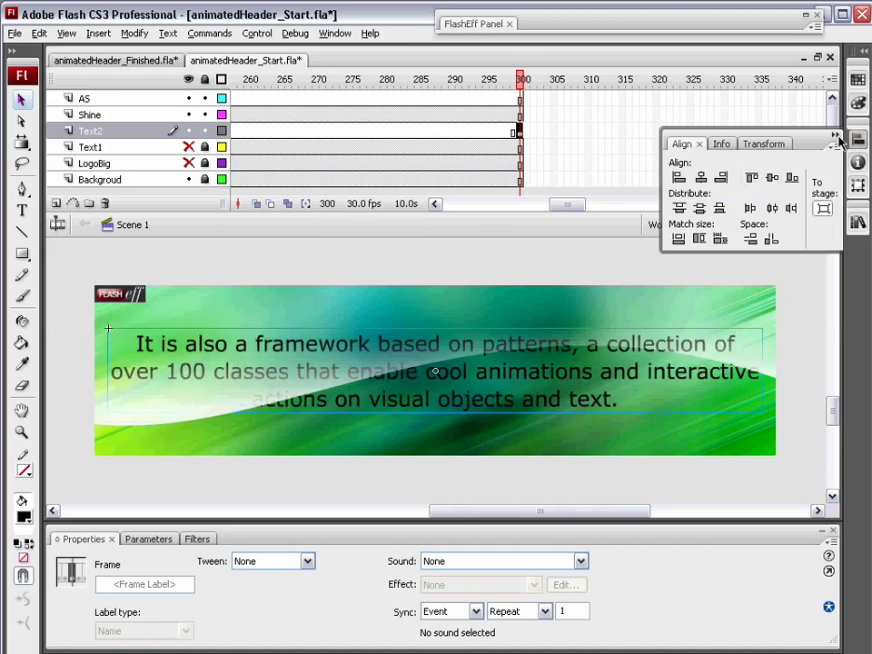
Step: Hide and lock the Text2 layer, then show and unlock the Text1 layer
left_click(495, 379)
double_click(495, 379)
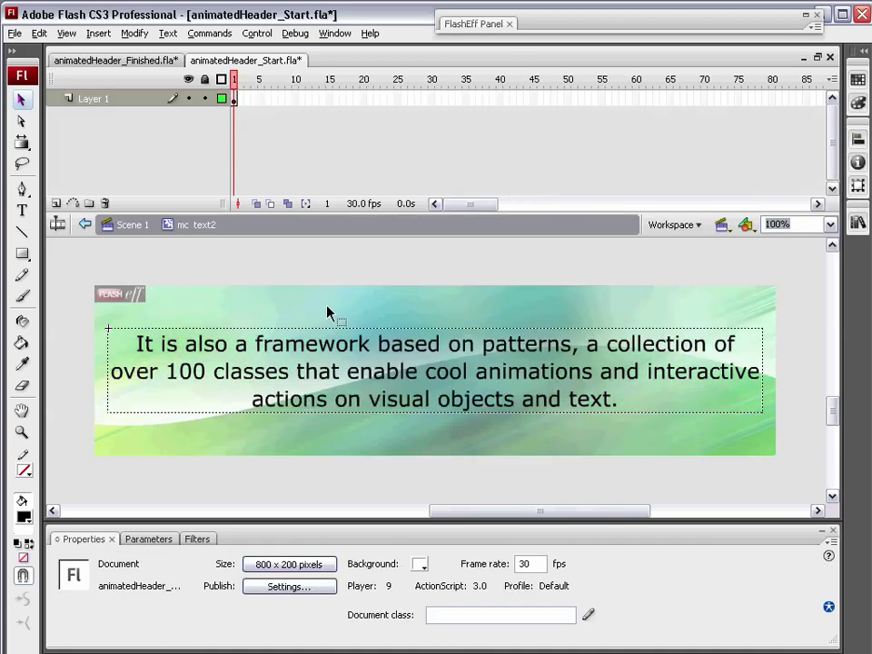
double_click(274, 275)
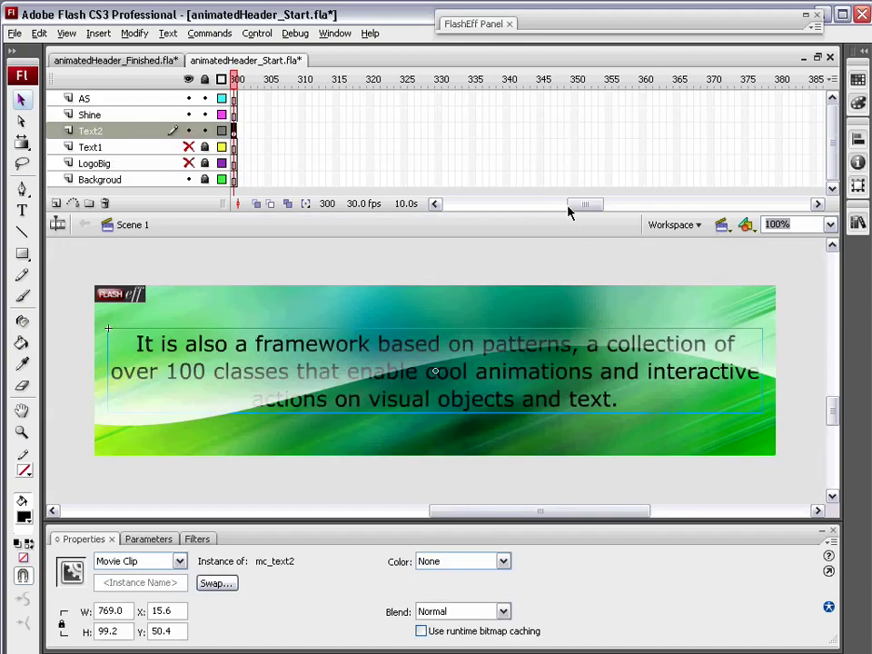
left_click_drag(576, 205, 489, 207)
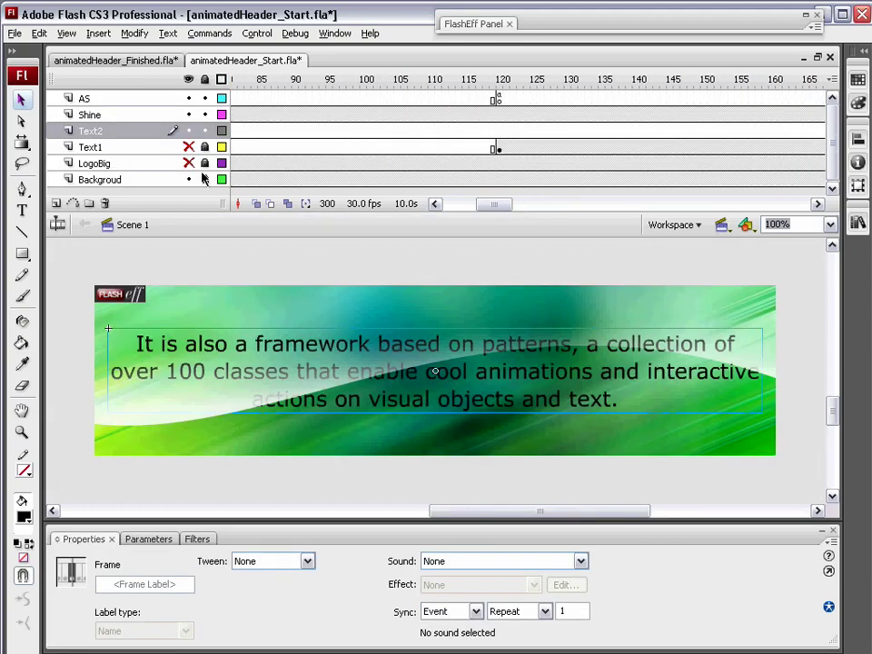
left_click(189, 146)
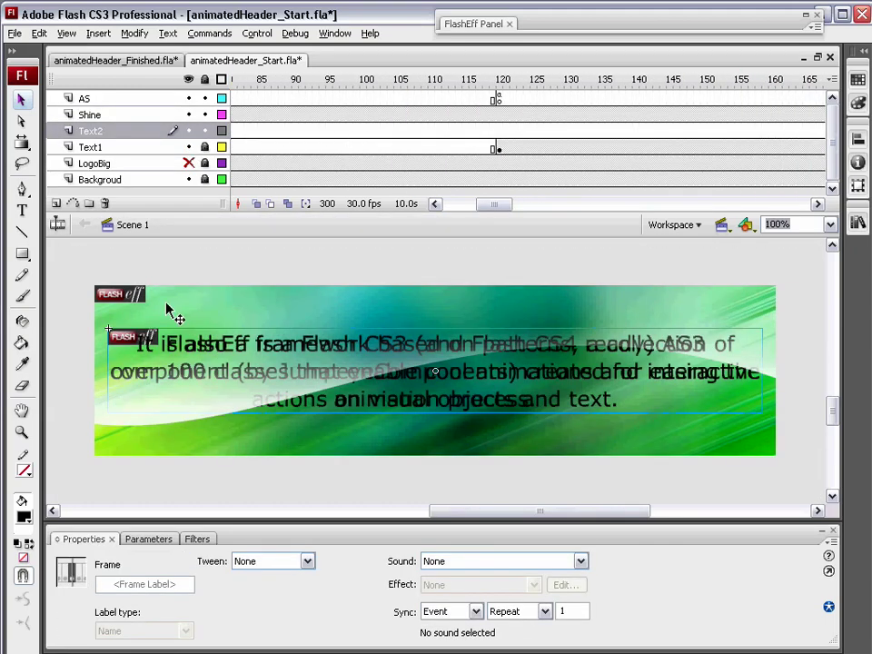
left_click(188, 131)
left_click(260, 250)
left_click(205, 132)
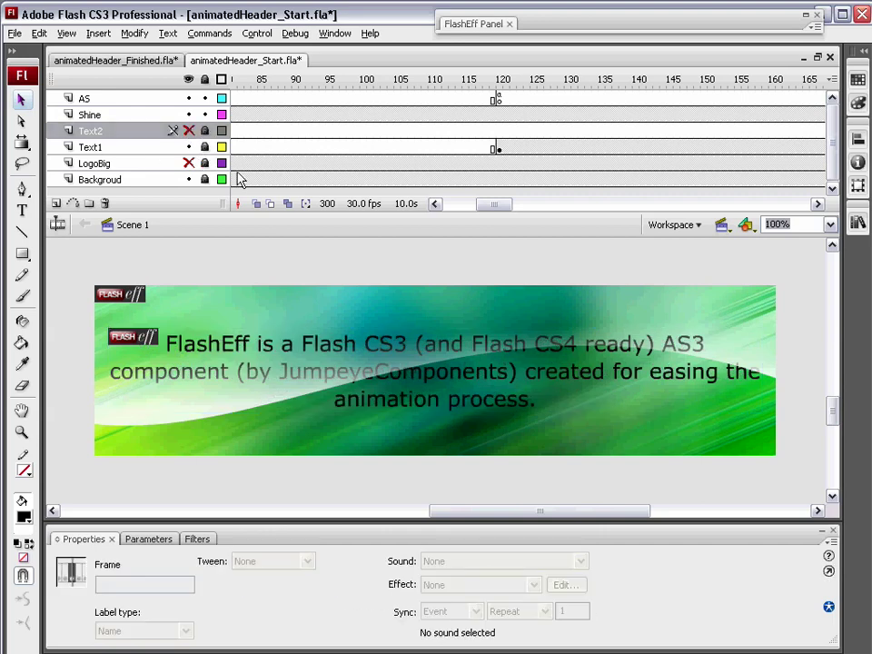
left_click(499, 148)
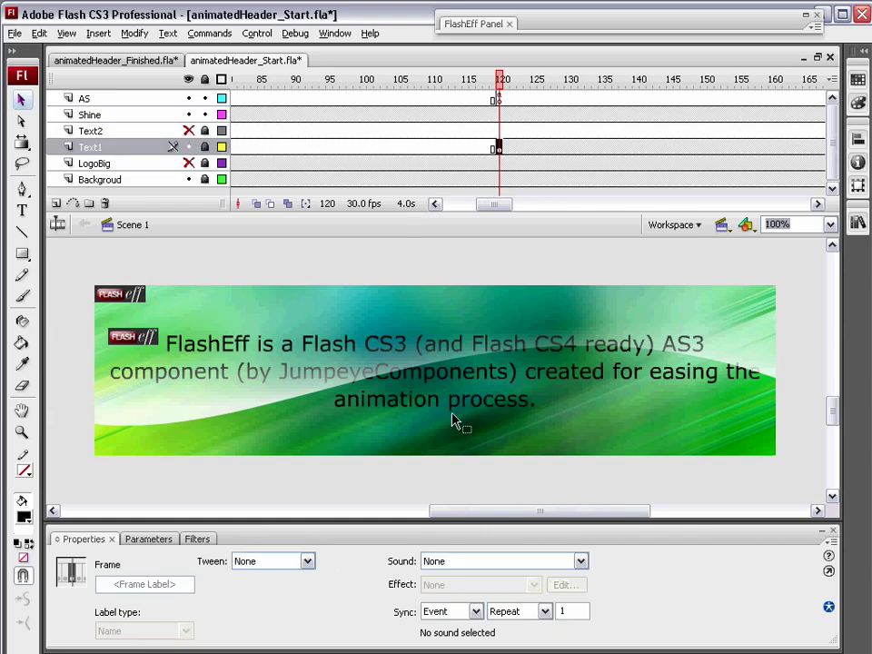
left_click(453, 409)
left_click(205, 147)
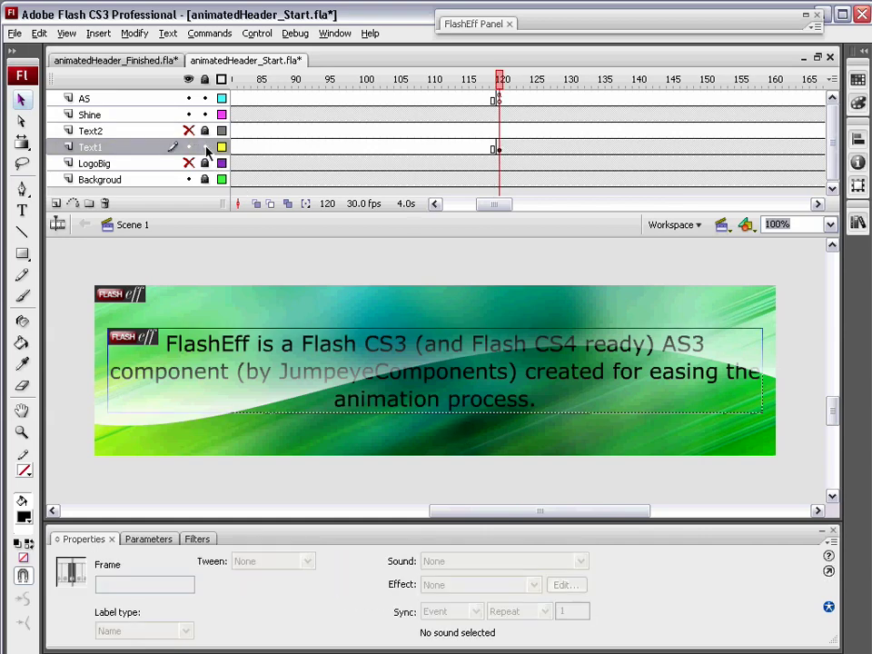
Step: Copy the FlashEff component from inside the mc_text clip
double_click(478, 411)
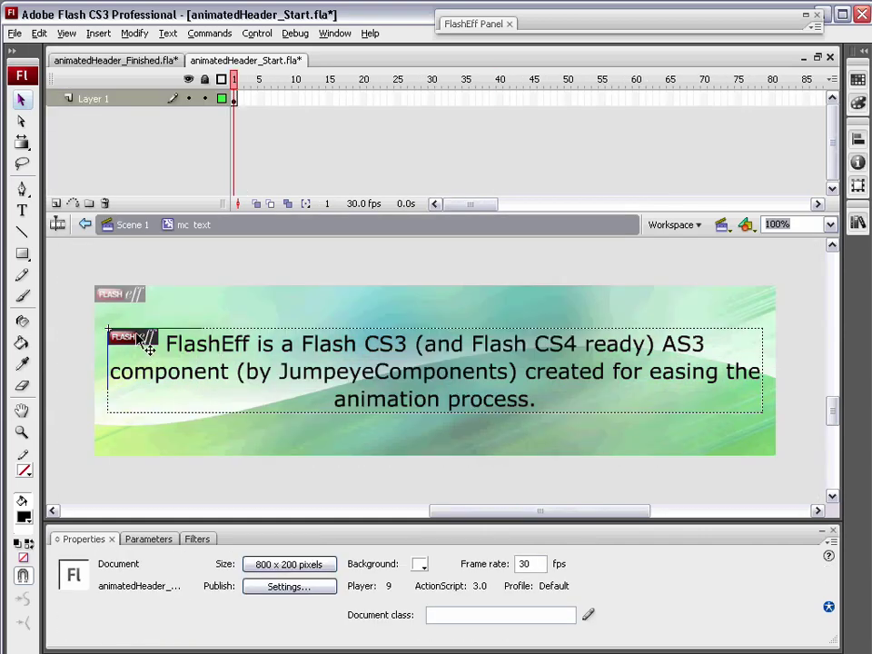
left_click(140, 338)
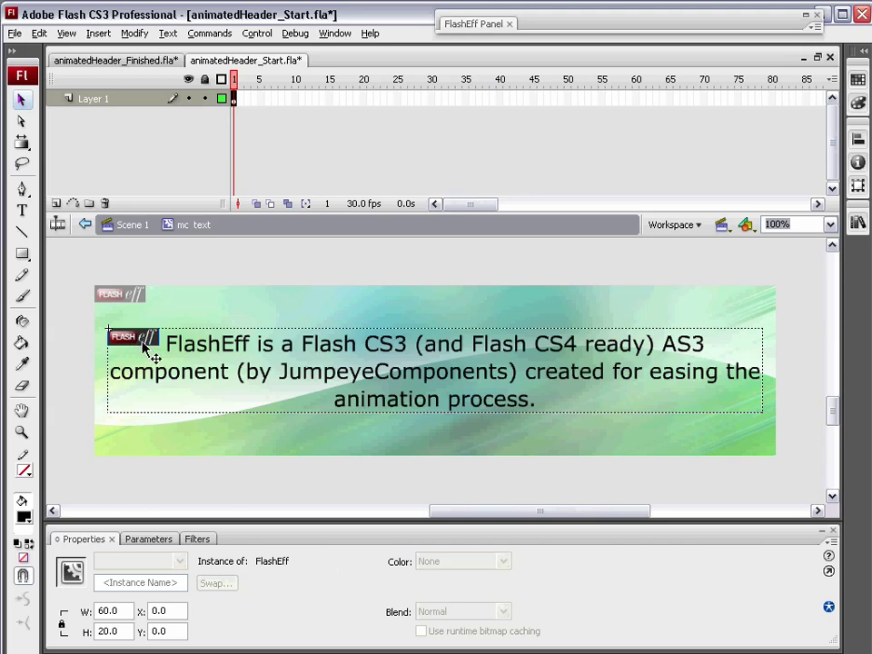
right_click(139, 337)
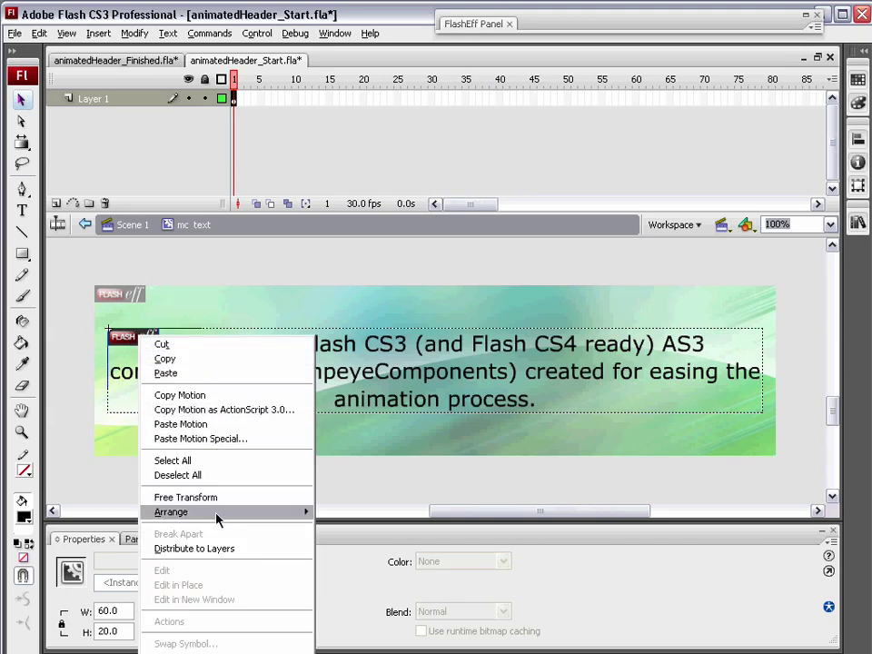
left_click(203, 357)
Step: Back in Scene 1, hide the Text1 layer and show the Text2 layer
double_click(204, 303)
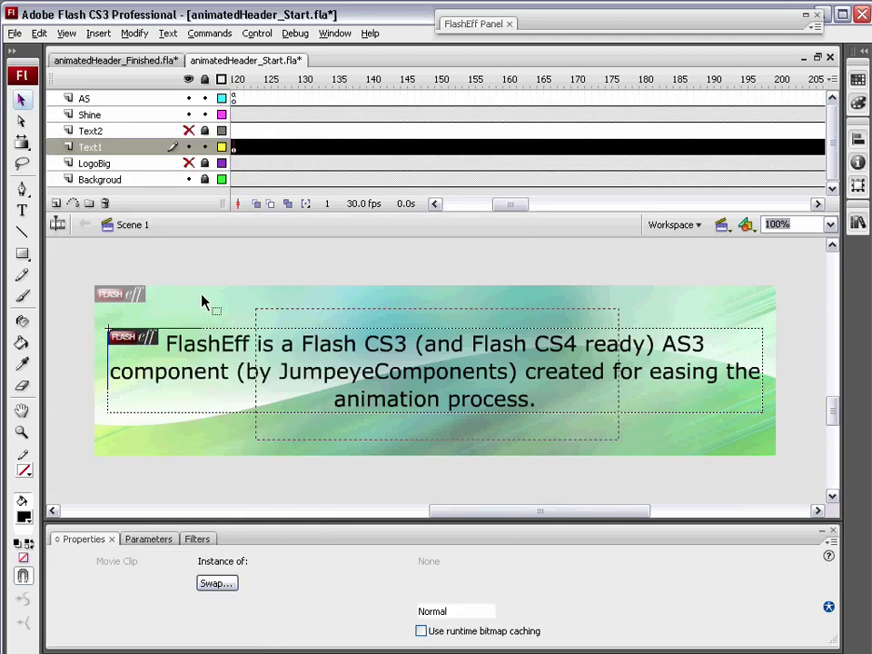
left_click(156, 145)
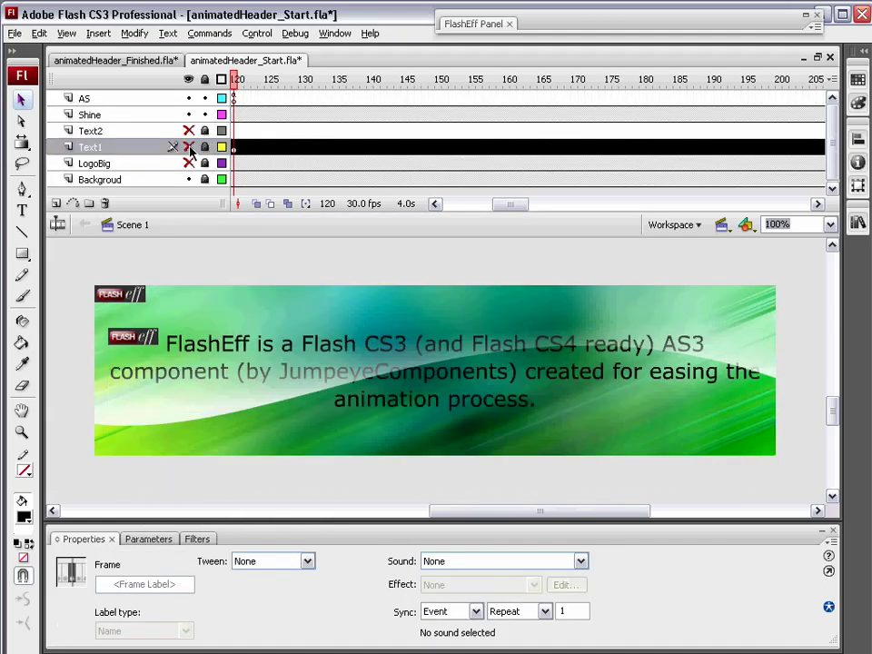
left_click(189, 147)
left_click(190, 132)
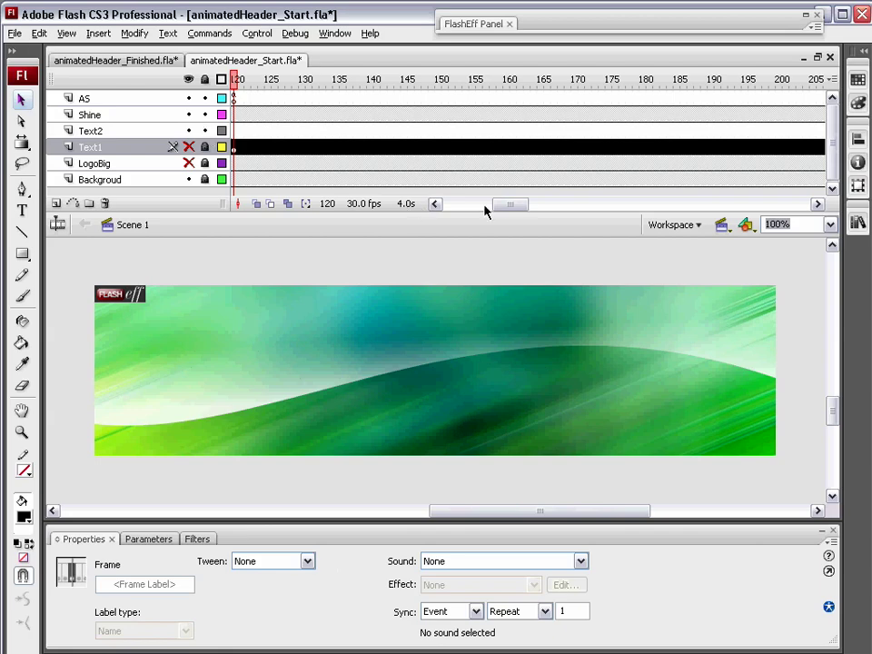
left_click_drag(499, 202, 572, 205)
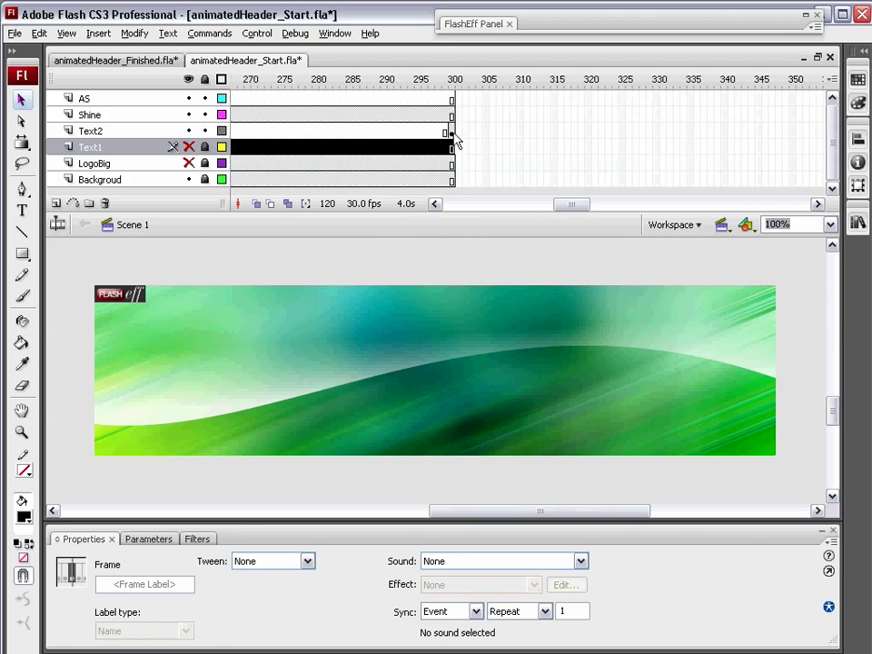
Step: At frame 300, paste the FlashEff component inside the mc_text2 clip
left_click(452, 132)
left_click(442, 392)
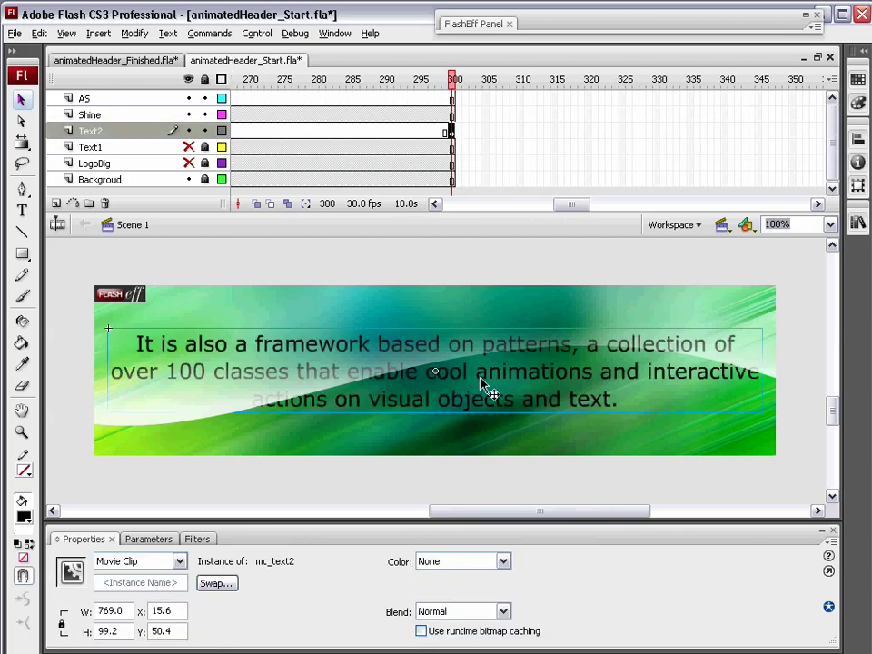
double_click(481, 380)
left_click(233, 378)
right_click(236, 366)
left_click(261, 400)
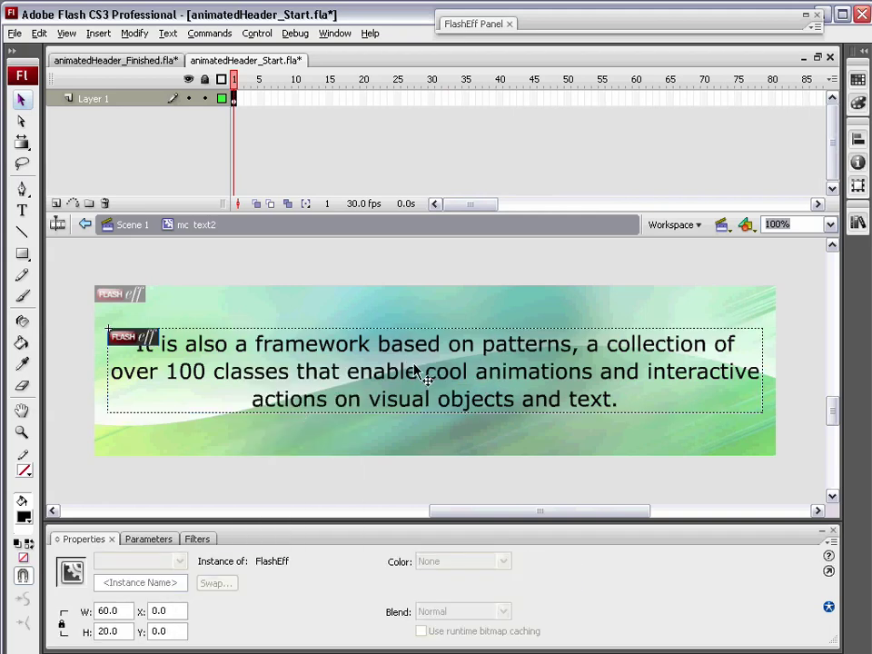
Step: Embed the used characters of mc_text2's dynamic text field with Auto Fill
left_click(424, 369)
left_click(545, 584)
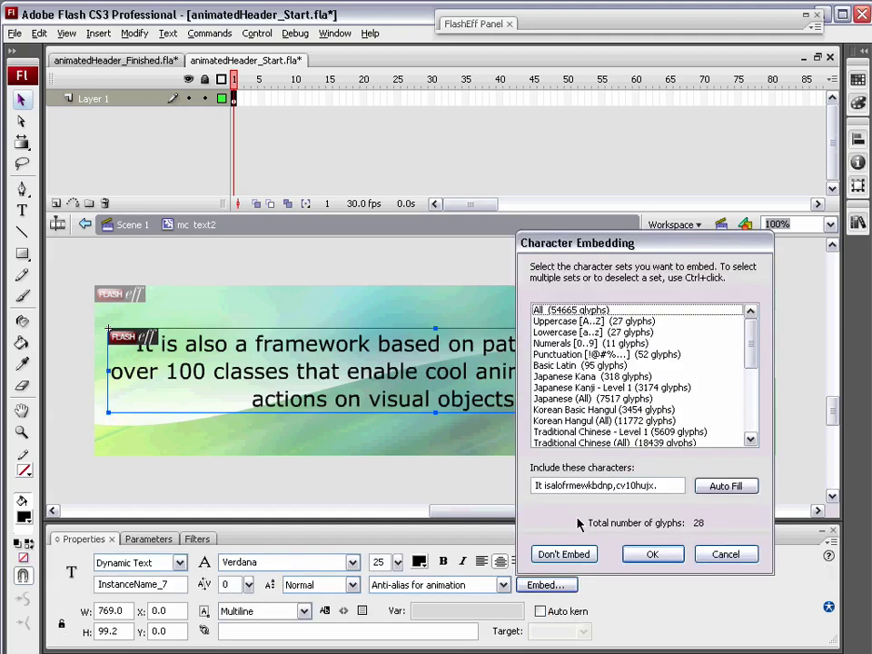
left_click(672, 556)
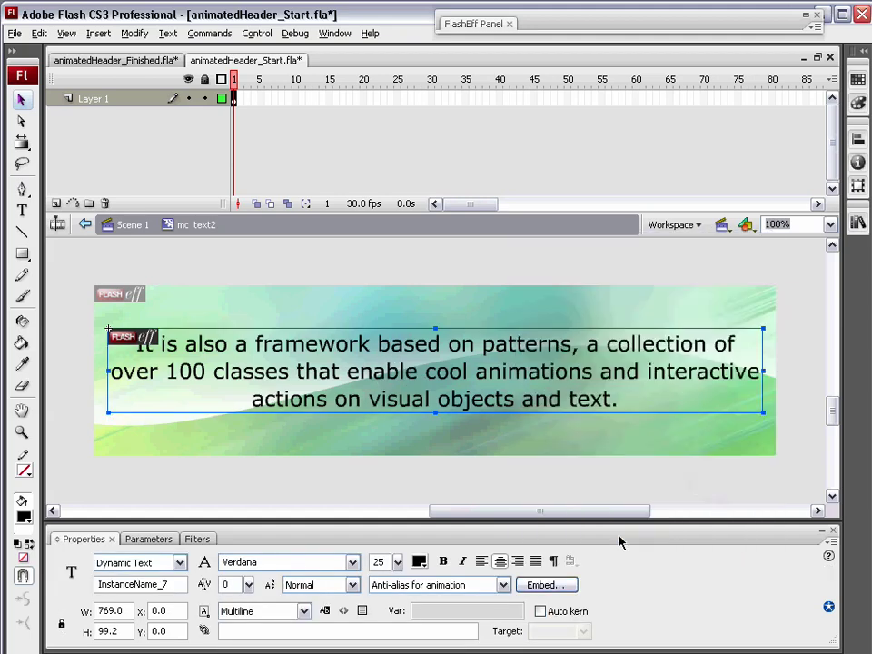
Step: Set the pasted FlashEff component's hide pattern to None and return to Scene 1
left_click(137, 354)
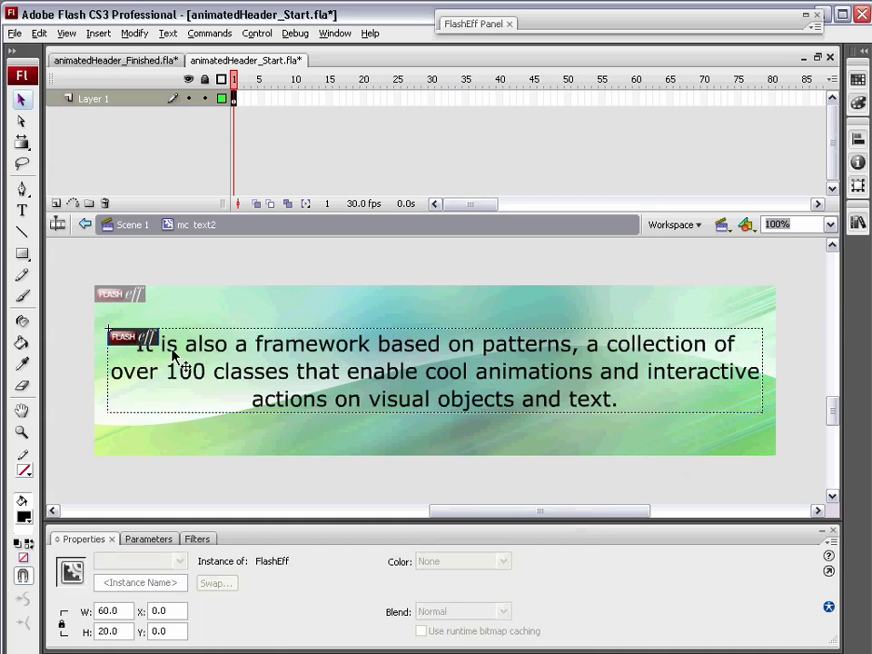
left_click(606, 27)
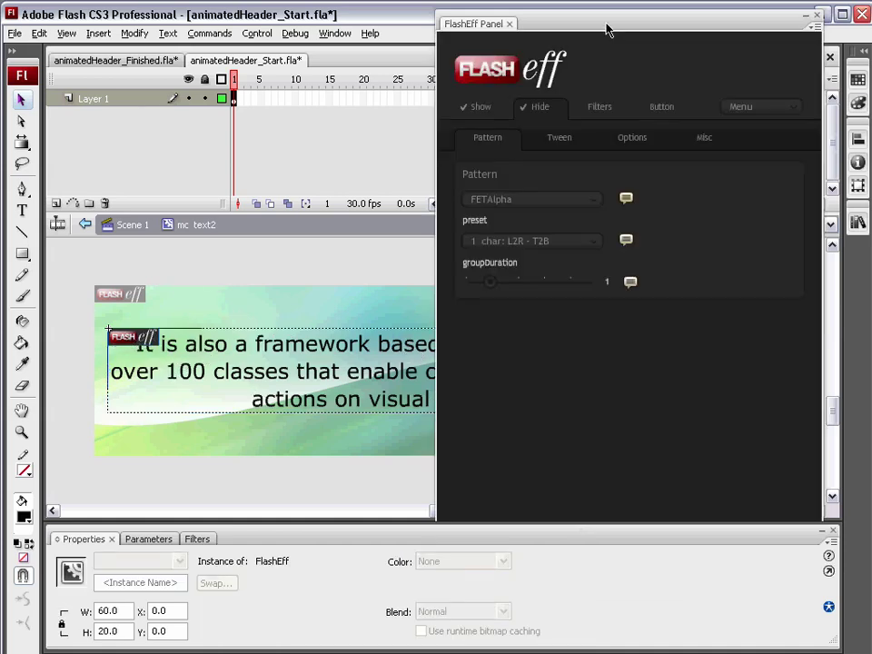
left_click(548, 190)
left_click_drag(608, 288, 600, 230)
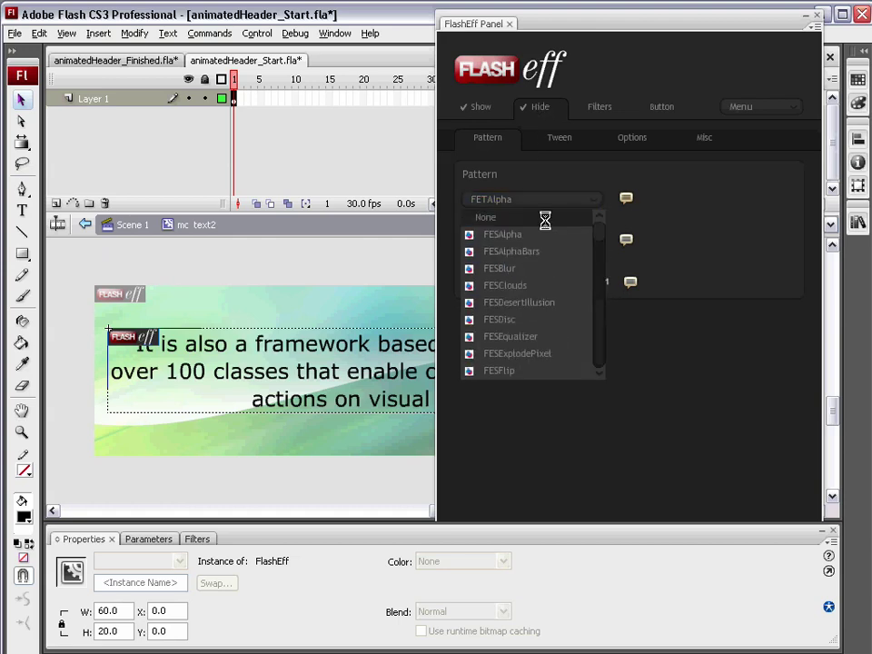
left_click(545, 221)
left_click(806, 16)
double_click(352, 281)
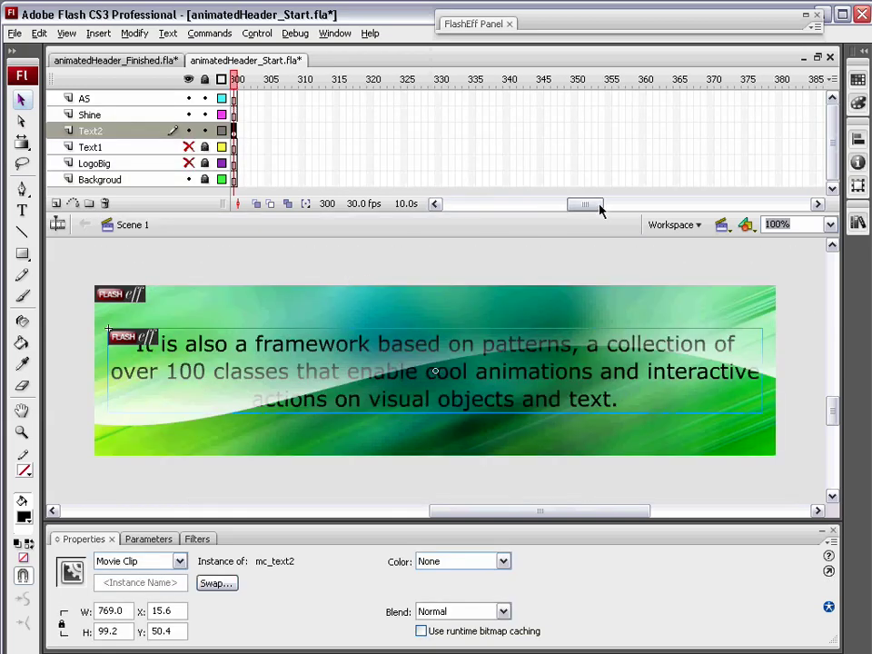
Step: Move the AS layer's keyframe out to frame 300
left_click_drag(595, 208, 506, 203)
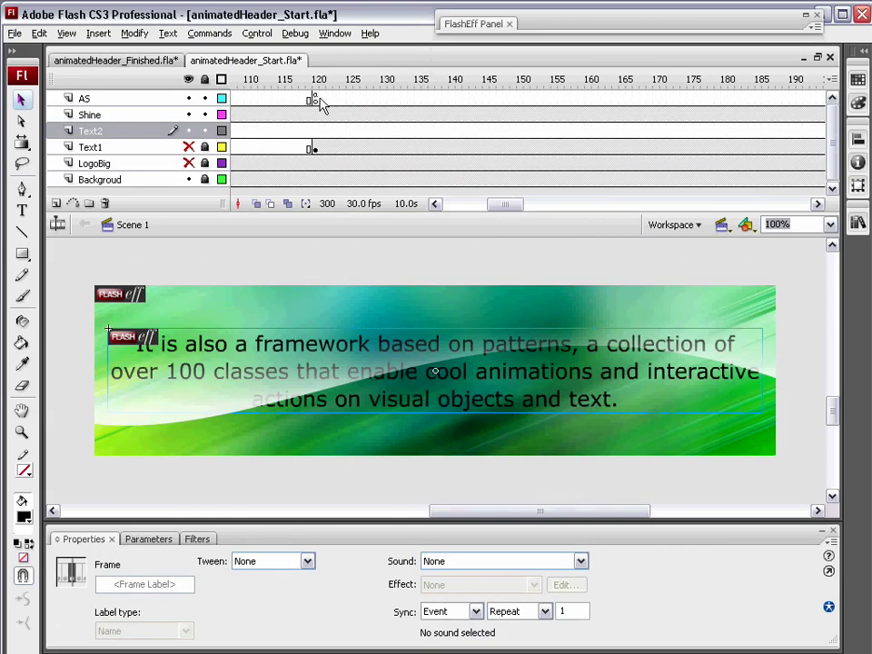
left_click(319, 98)
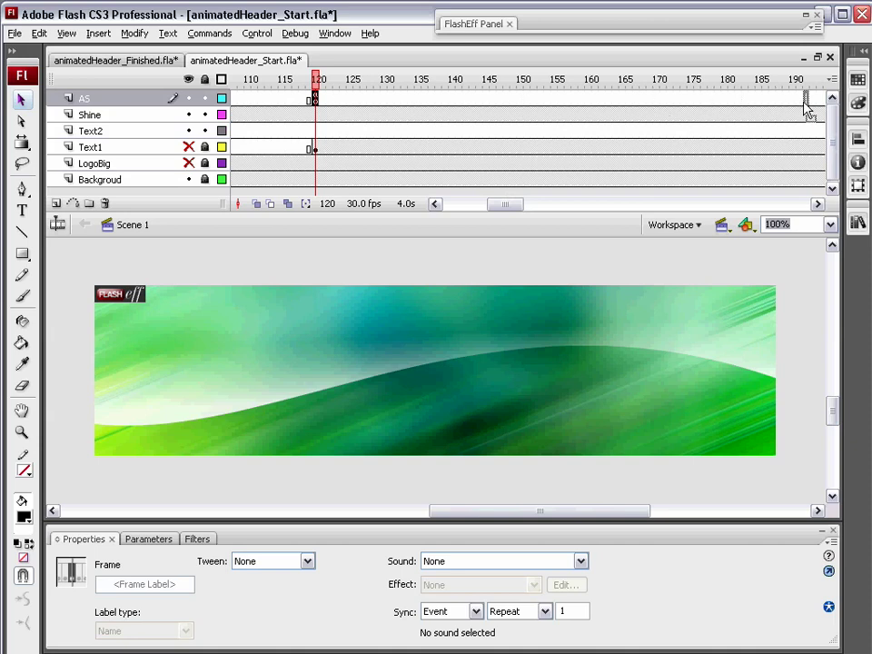
left_click_drag(814, 107, 622, 107)
left_click_drag(551, 215, 484, 203)
left_click(493, 148)
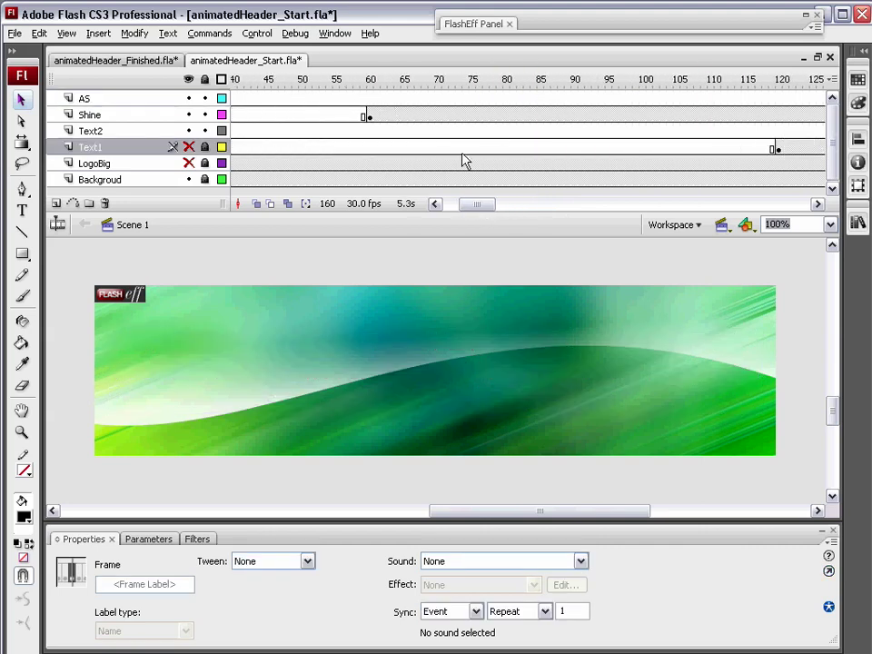
left_click(459, 148)
Step: Add a new layer named LogoSmall above the LogoBig layer
left_click(120, 133)
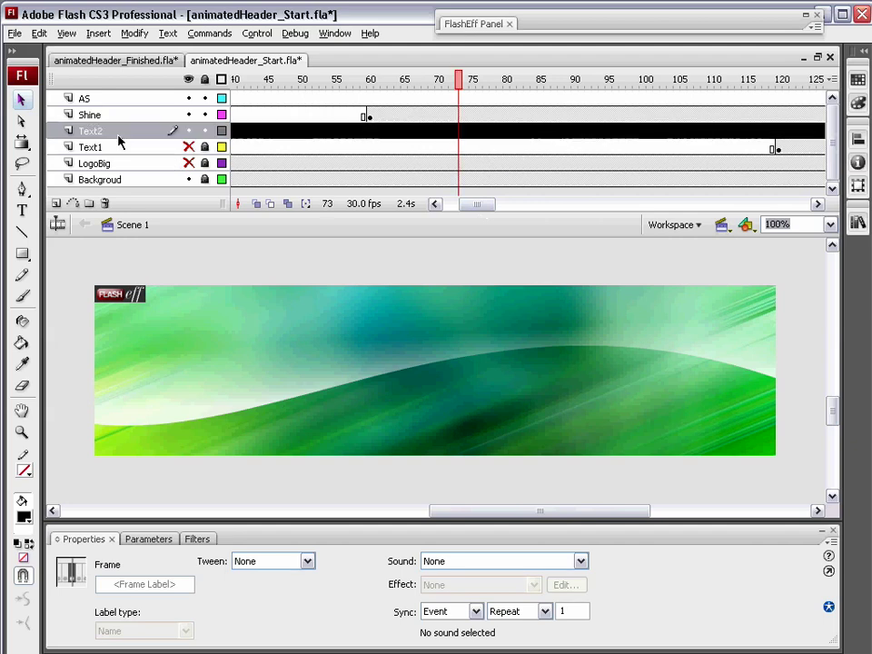
left_click(103, 161)
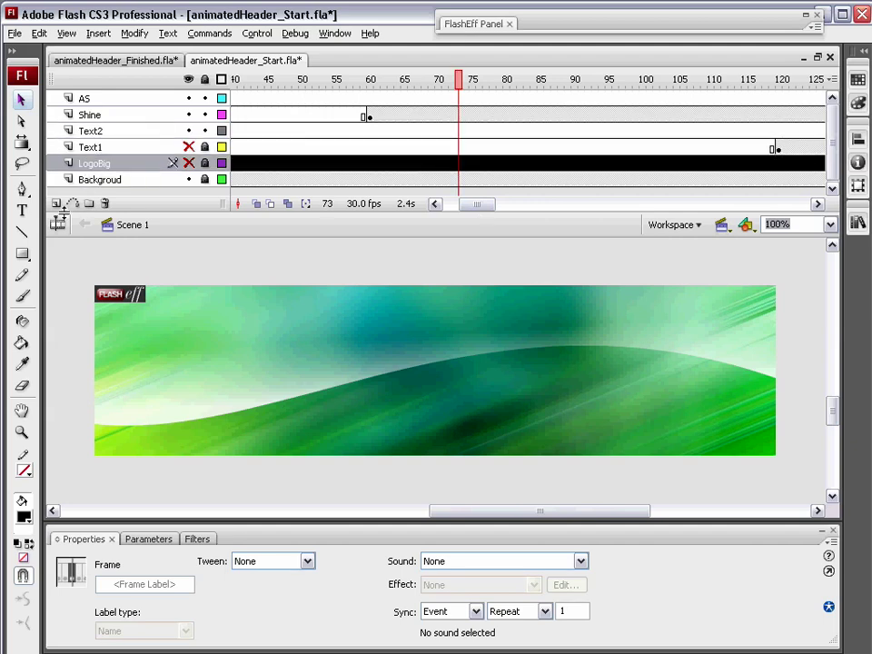
left_click(55, 203)
double_click(94, 163)
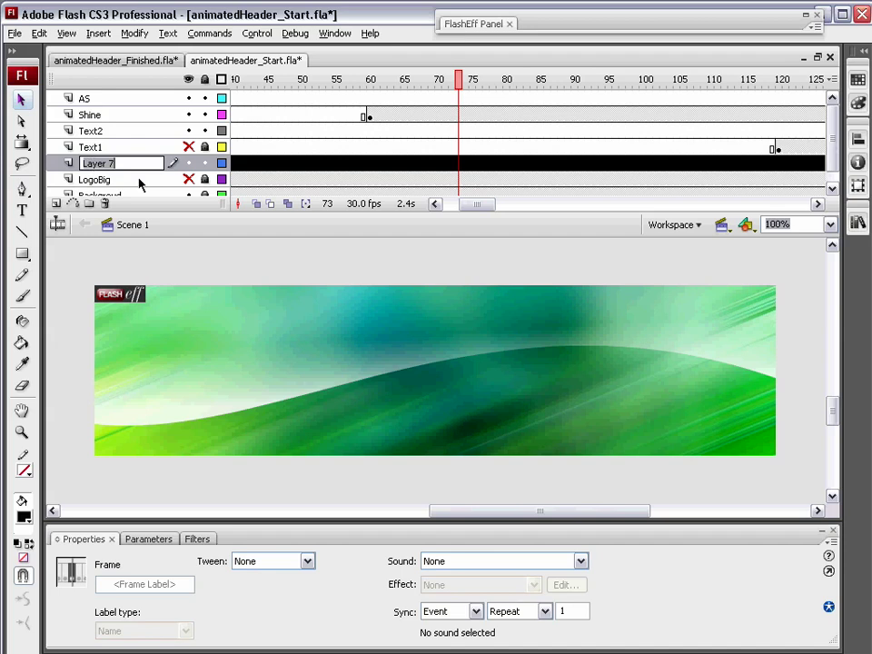
type("LogoSmall")
left_click(188, 205)
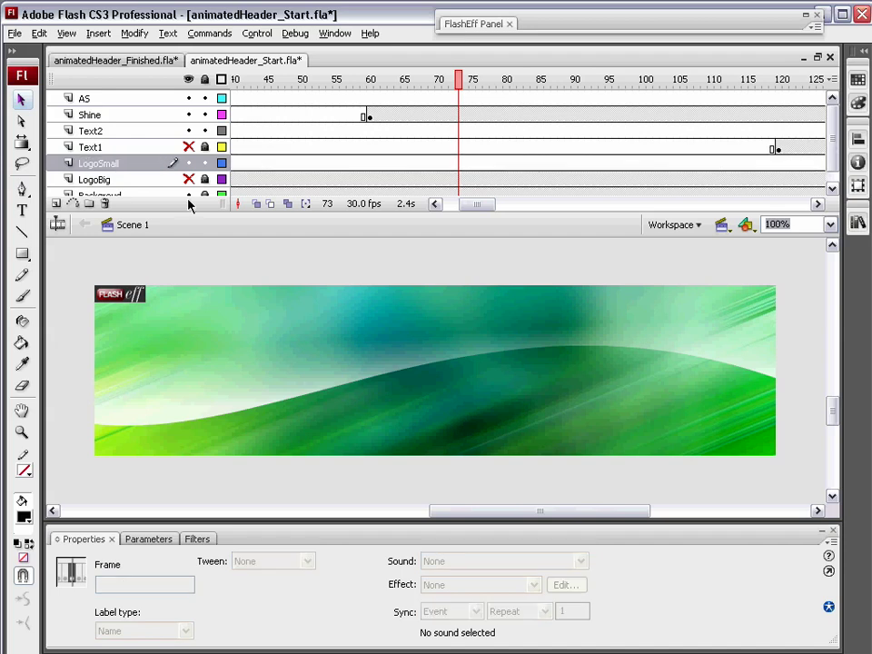
Step: Insert a keyframe at frame 85 on the LogoSmall layer
left_click(540, 148)
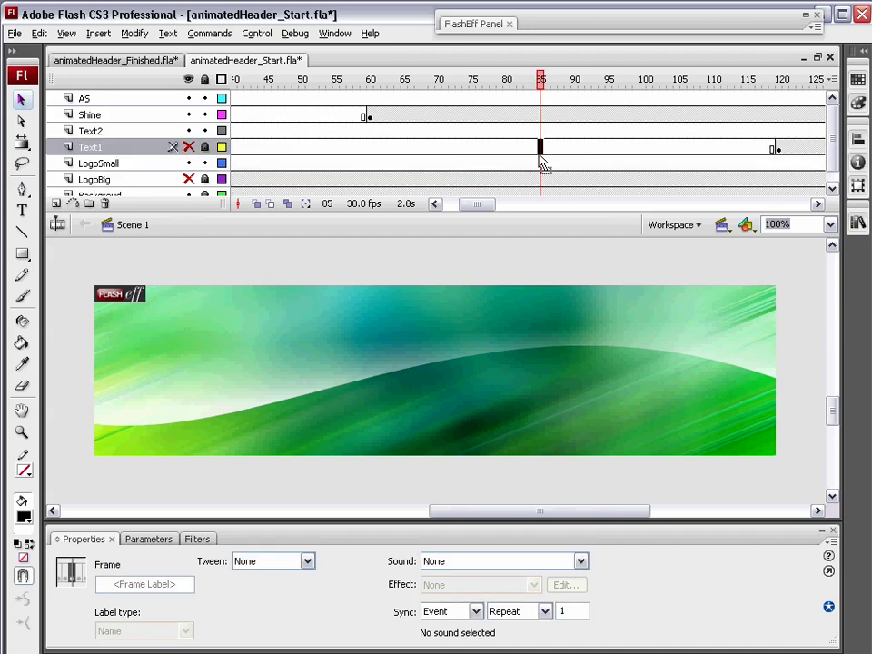
left_click(541, 163)
right_click(544, 167)
left_click(594, 247)
Step: Place a logo_mc instance from the Library onto the banner's lower right
left_click(857, 225)
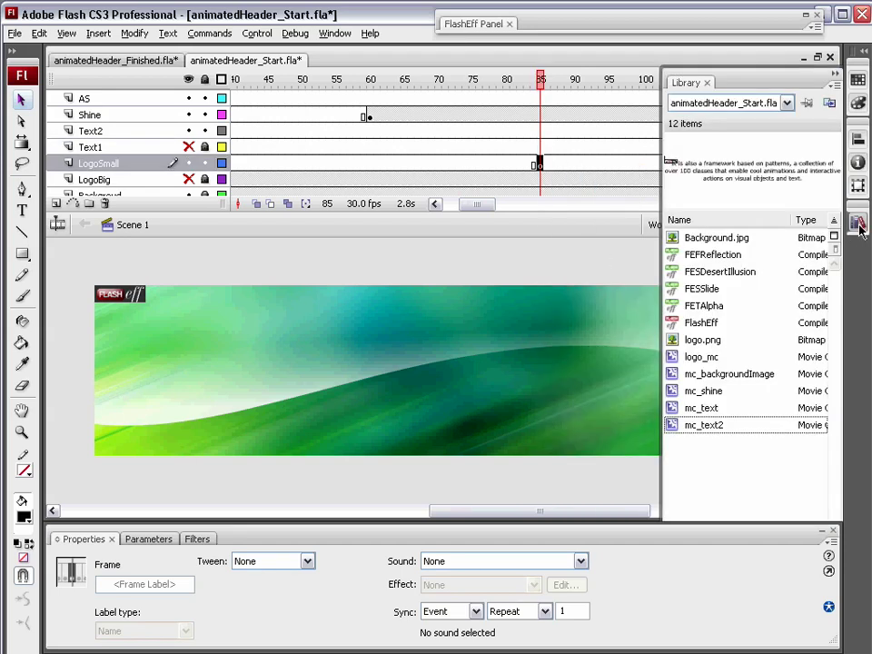
left_click_drag(713, 358, 564, 413)
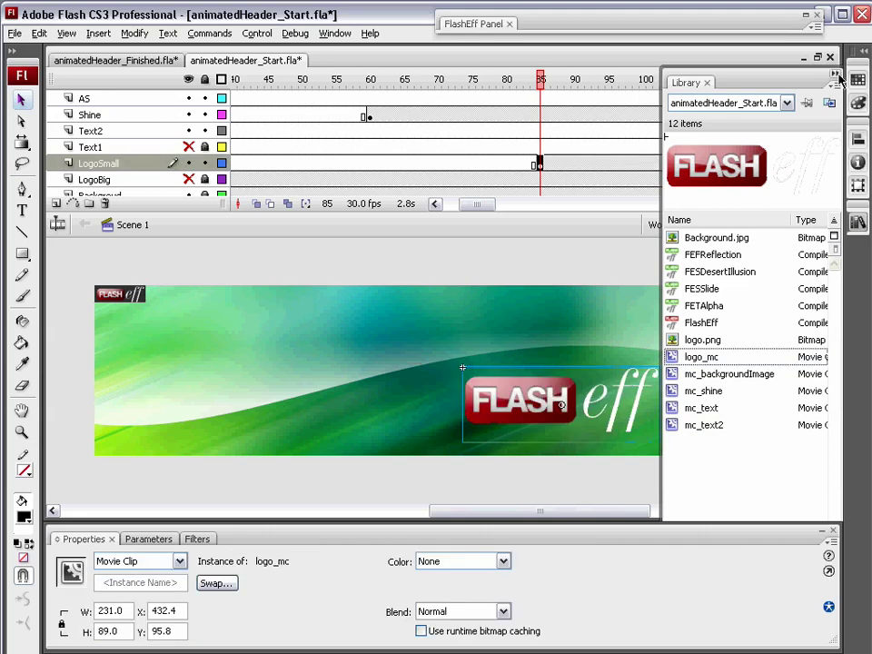
left_click(832, 69)
left_click_drag(667, 404, 784, 424)
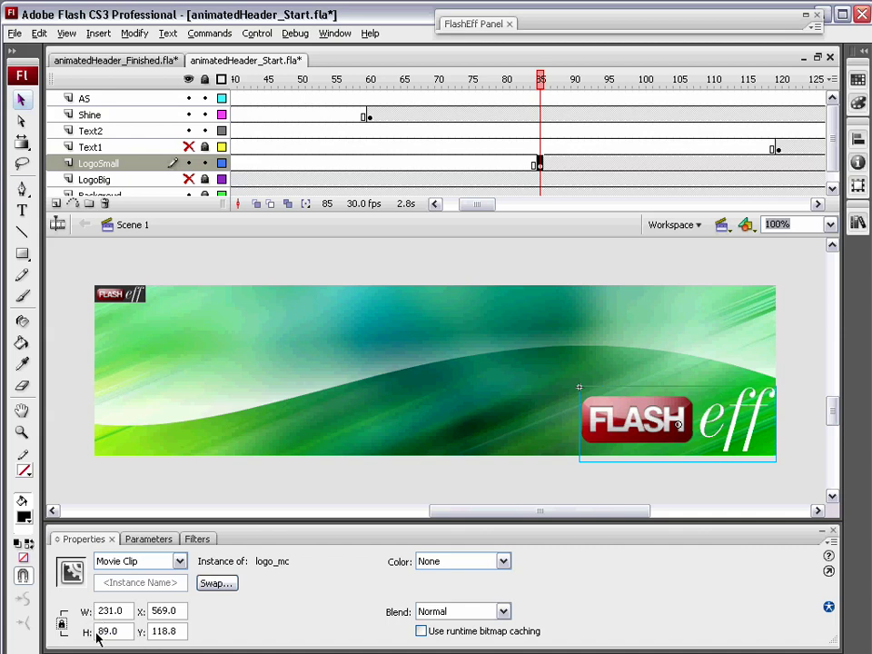
Step: Shrink the logo to width 115.5 and settle it into the bottom-right corner
left_click_drag(132, 611, 88, 610)
type("115.5")
key("Tab")
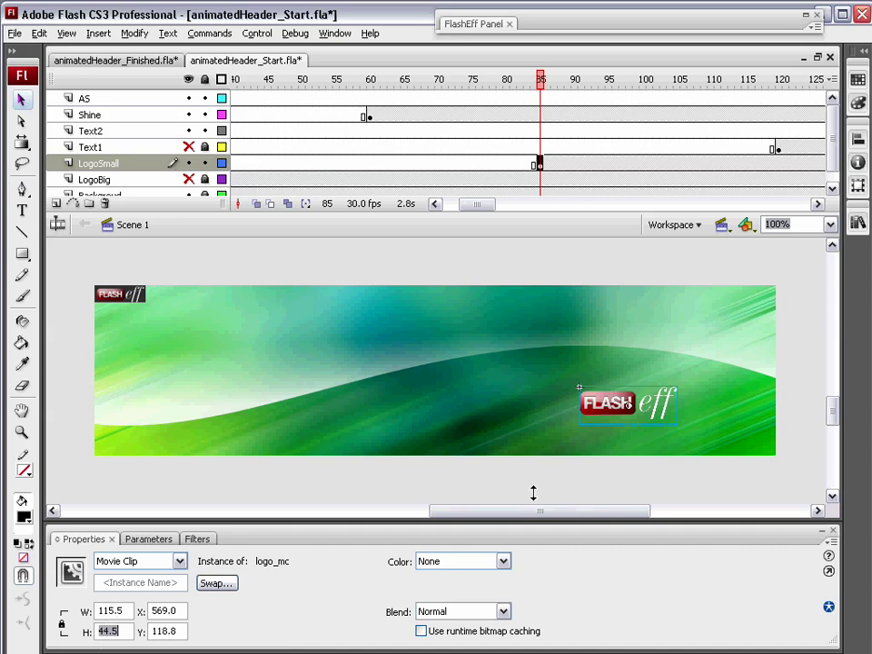
left_click_drag(616, 408, 720, 445)
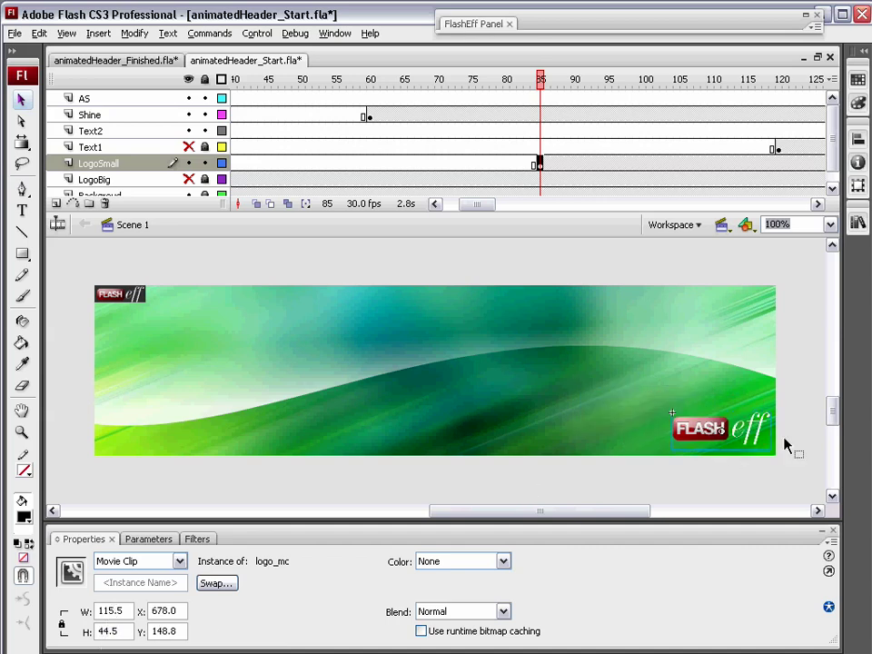
left_click_drag(672, 412, 660, 412)
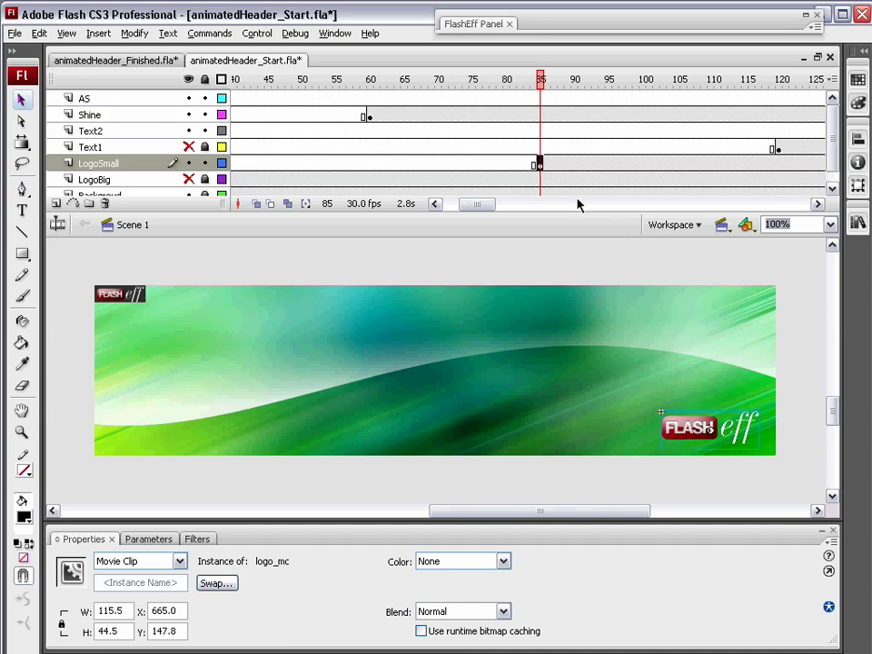
Step: Add a keyframe on LogoSmall and move it to frame 161
left_click(541, 165)
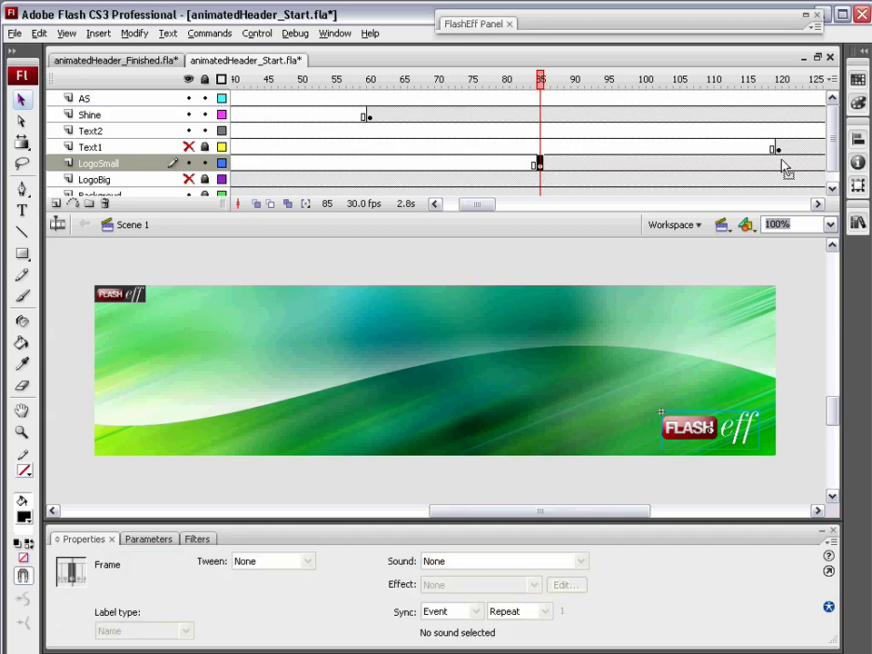
left_click(778, 164)
key("F6")
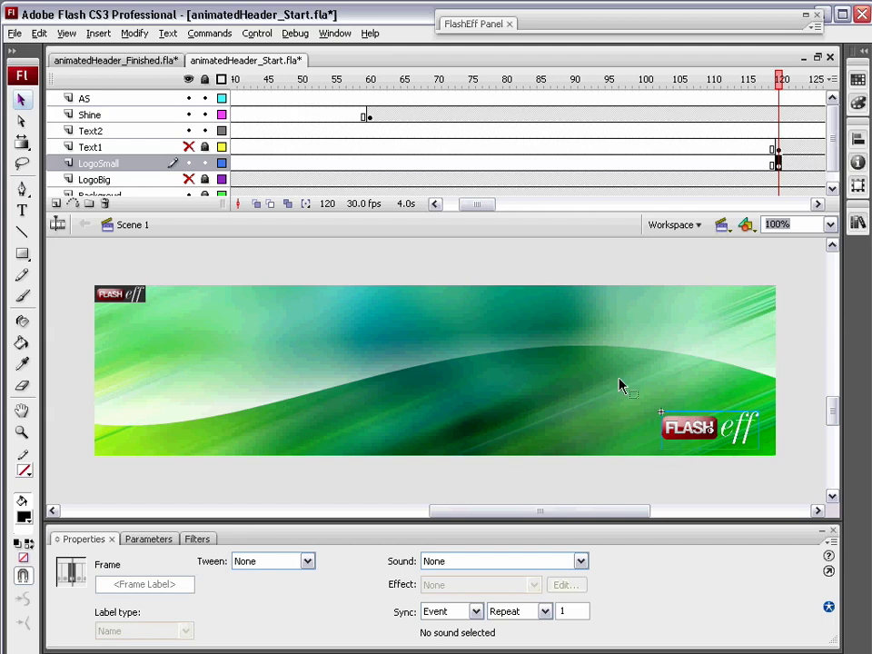
left_click_drag(478, 208, 512, 213)
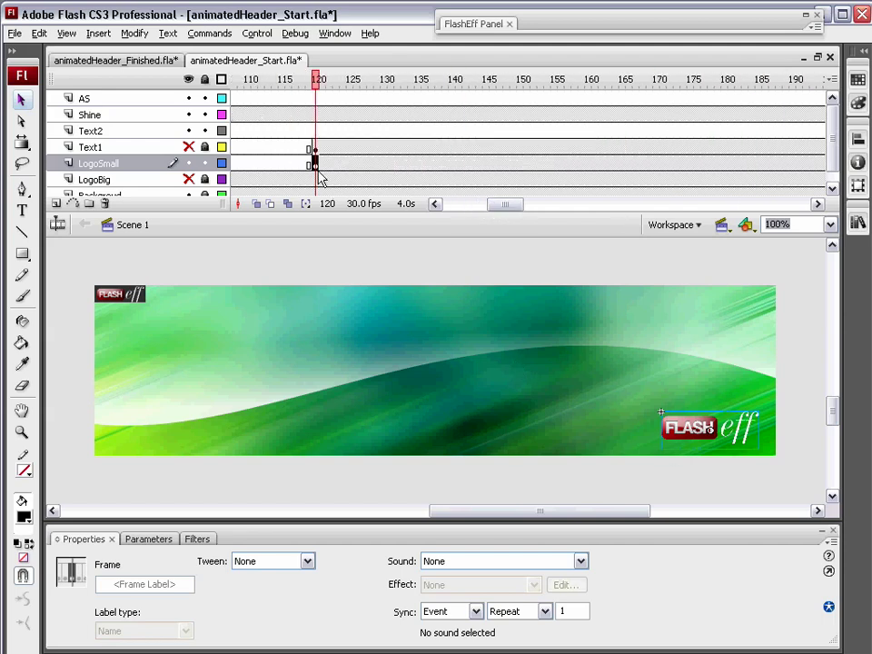
left_click_drag(320, 175, 595, 162)
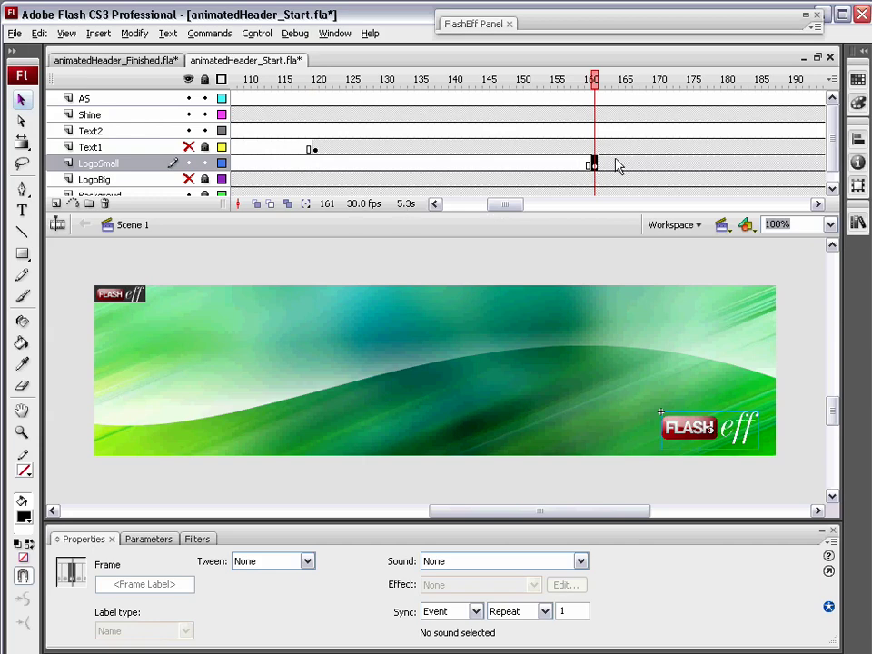
Step: Apply the FlashEff component from the Components panel to the small logo
left_click(335, 33)
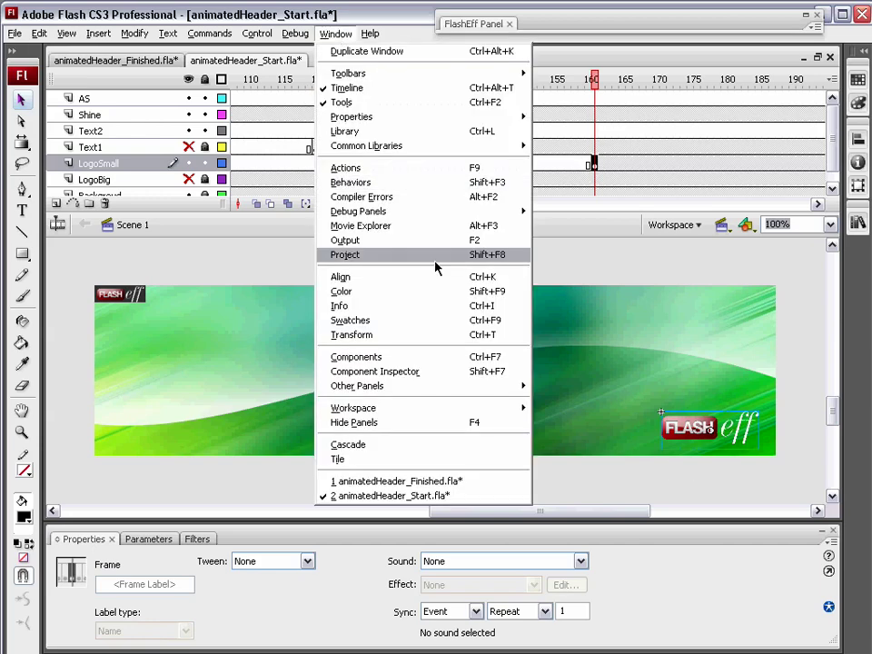
left_click(432, 356)
left_click_drag(663, 61, 717, 440)
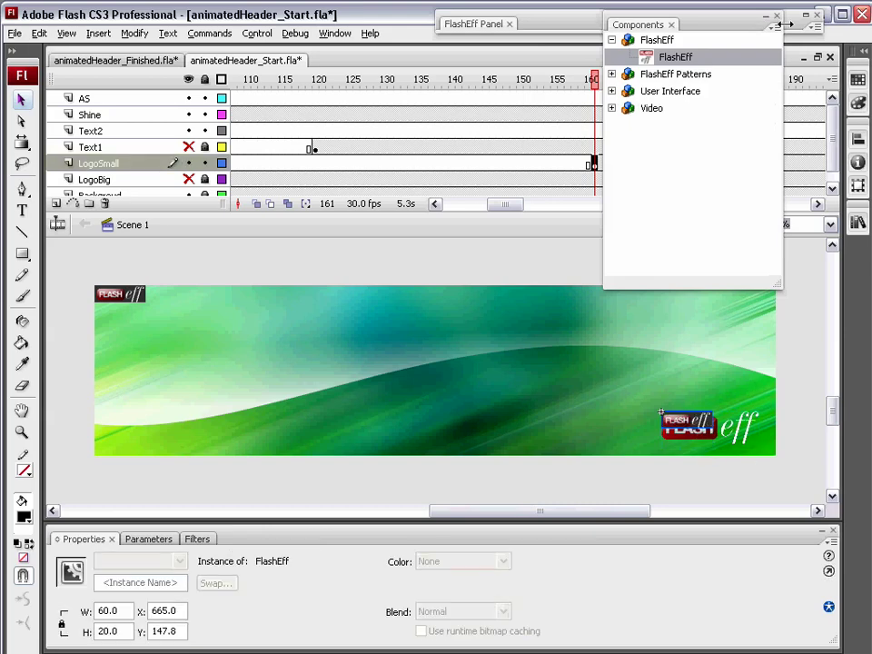
left_click(579, 19)
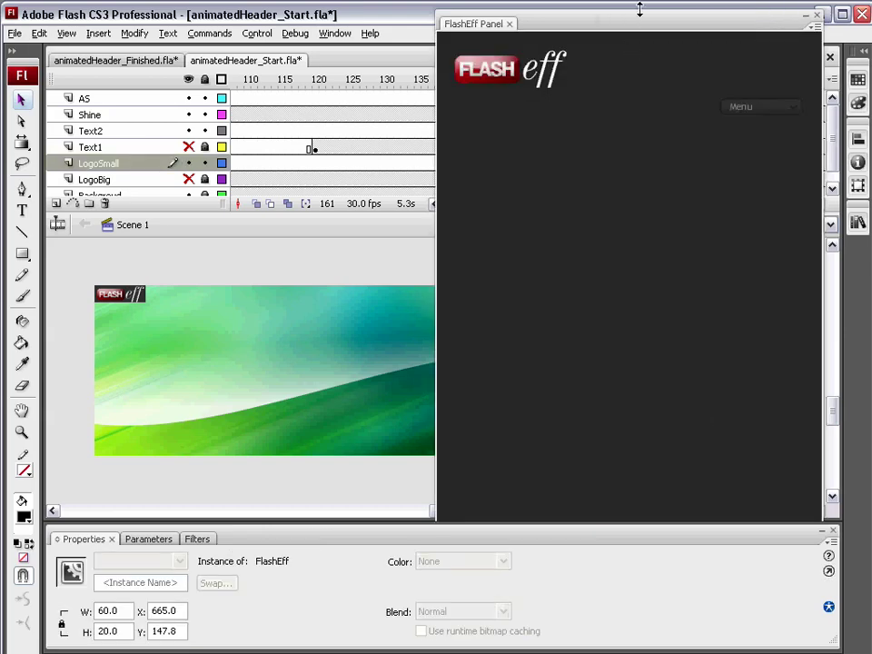
left_click_drag(644, 22, 465, 13)
Step: Set the show pattern to FESBlur with blurX 51, blurY 59 and medium quality
left_click(304, 99)
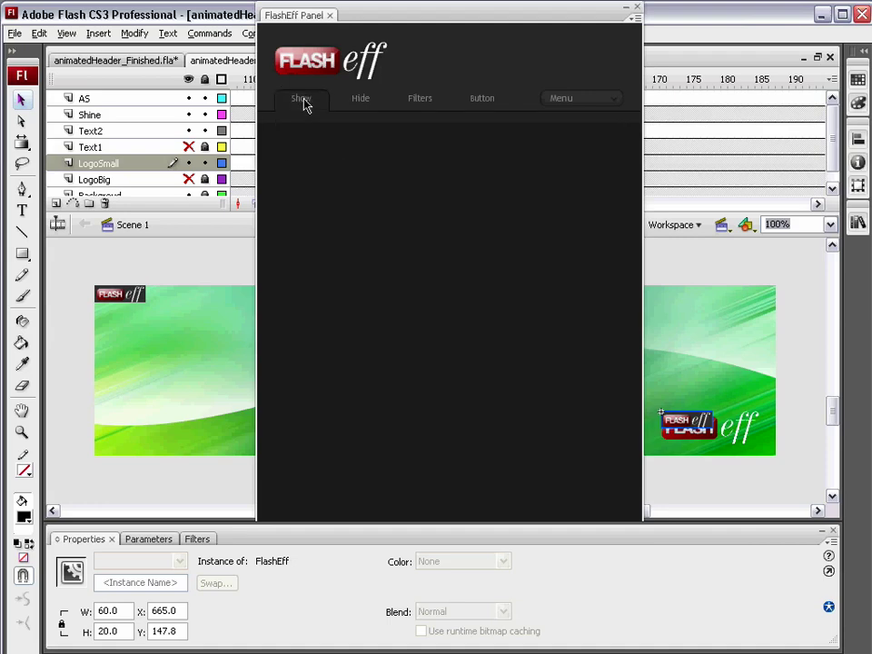
left_click(355, 191)
scroll(379, 294, "down", 4)
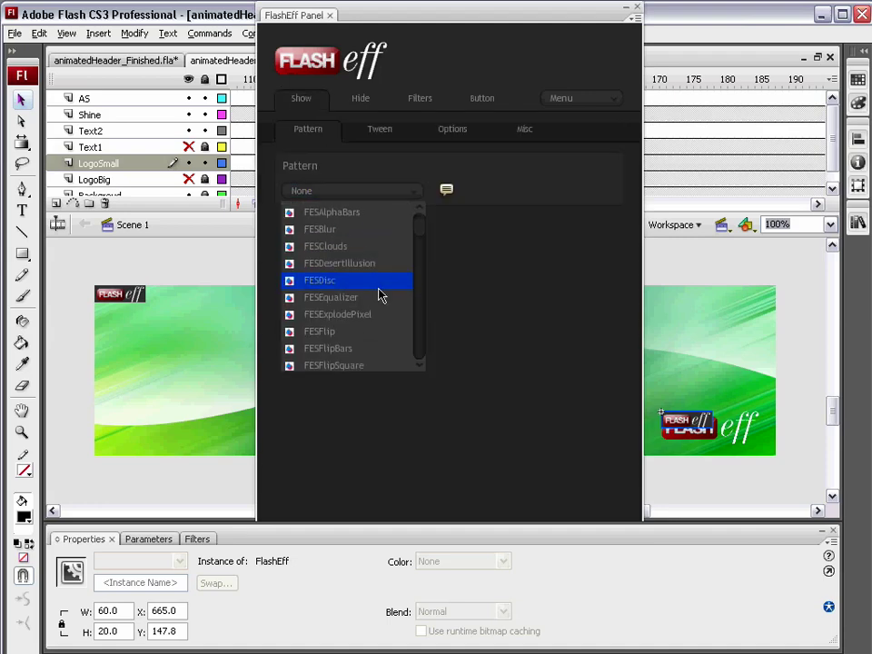
scroll(383, 307, "up", 3)
scroll(368, 232, "down", 2)
scroll(362, 291, "up", 1)
left_click(344, 239)
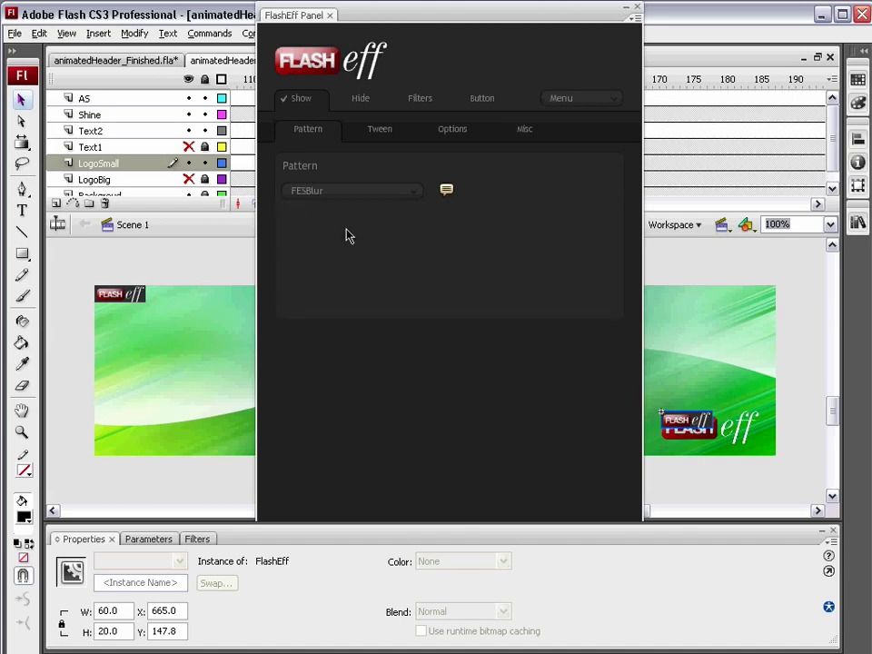
left_click_drag(309, 230, 331, 230)
left_click_drag(315, 273, 334, 273)
left_click(334, 317)
left_click(329, 353)
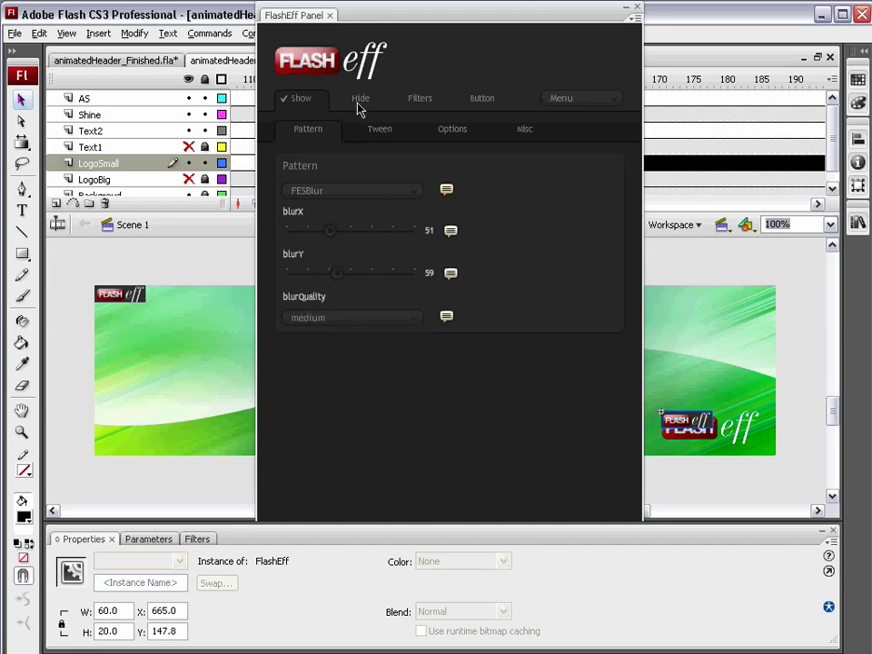
left_click(422, 102)
Step: Add an FEFReflection filter with distance -6, alpha 0.4 and drop-off 66
left_click(290, 283)
left_click(299, 334)
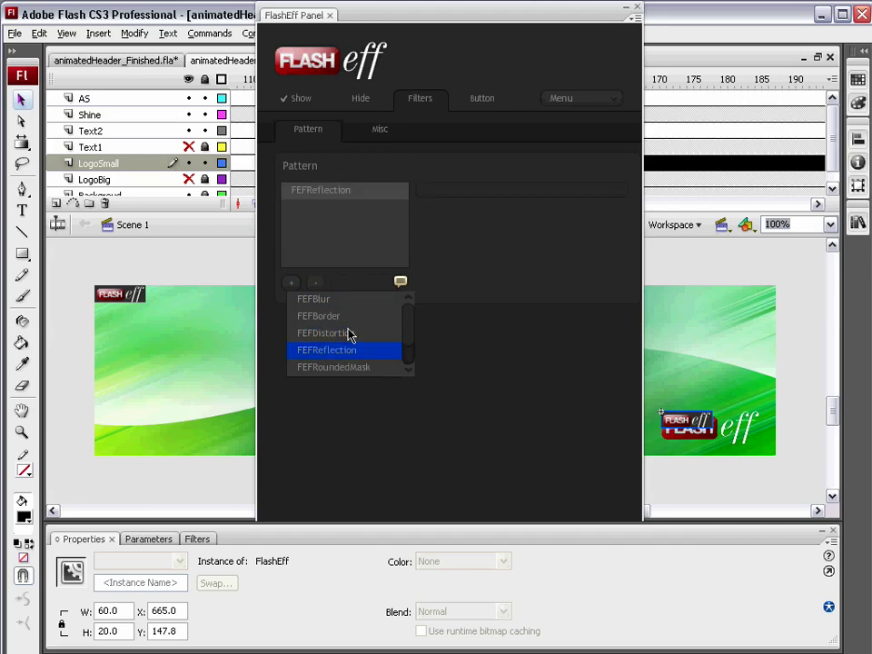
left_click(451, 216)
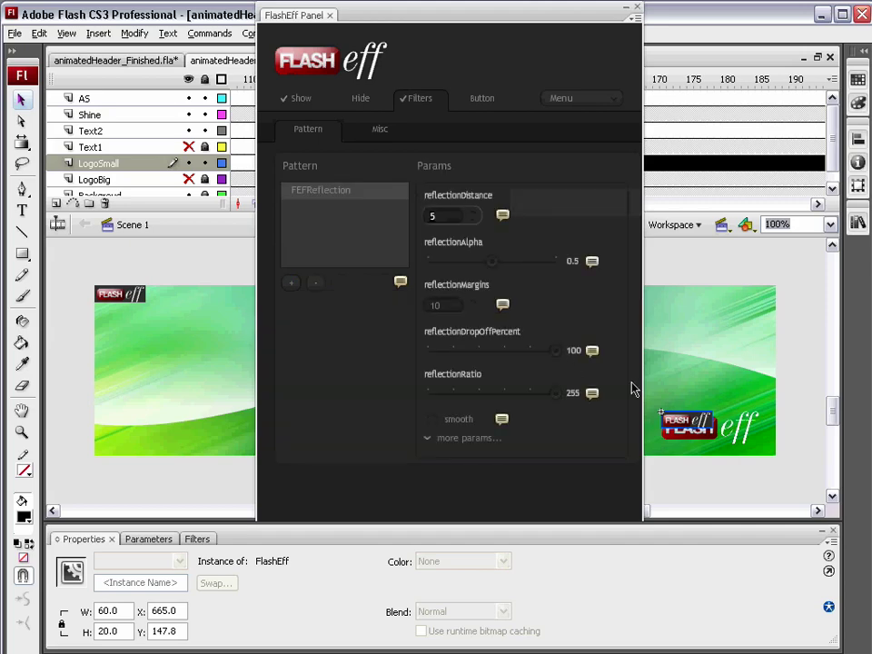
left_click(484, 264)
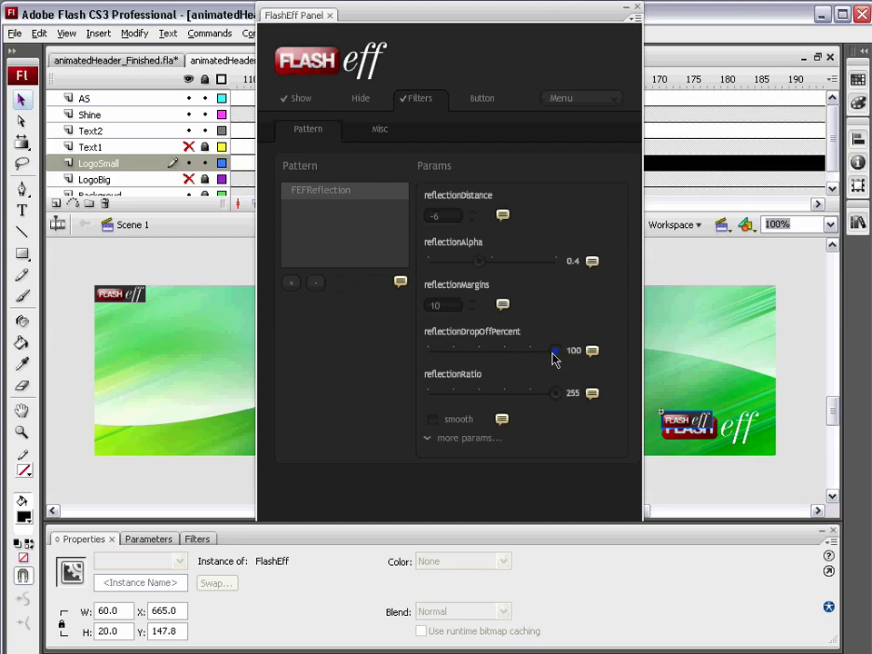
left_click_drag(555, 351, 513, 357)
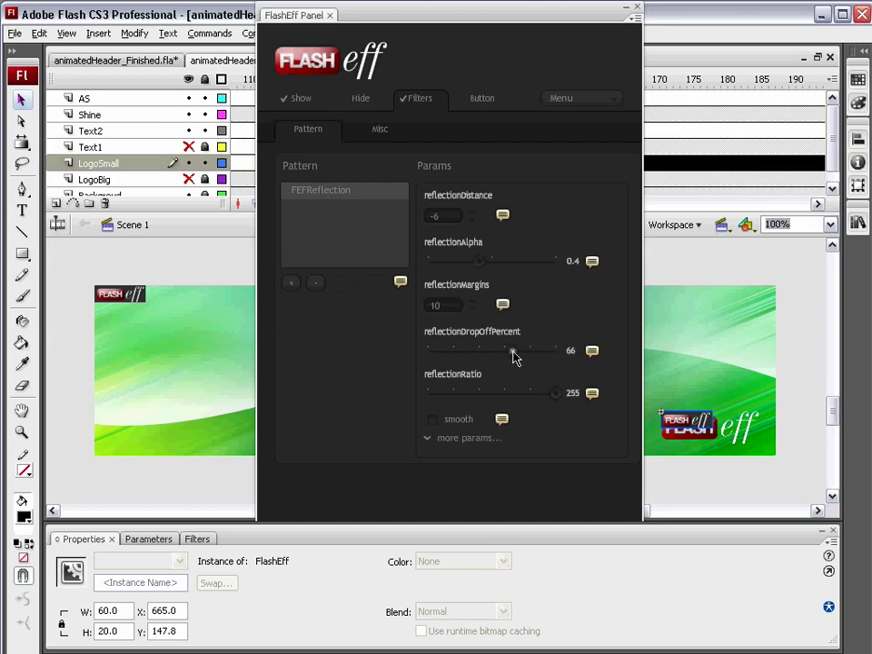
left_click(482, 101)
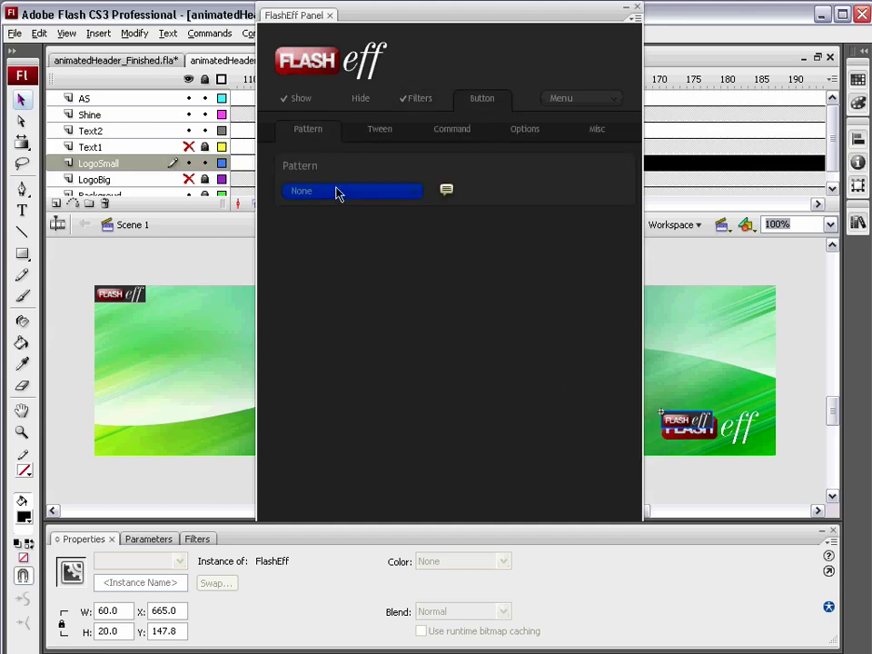
Step: Set the button pattern to FEBGlow with a red glow and blurX 24
left_click(337, 191)
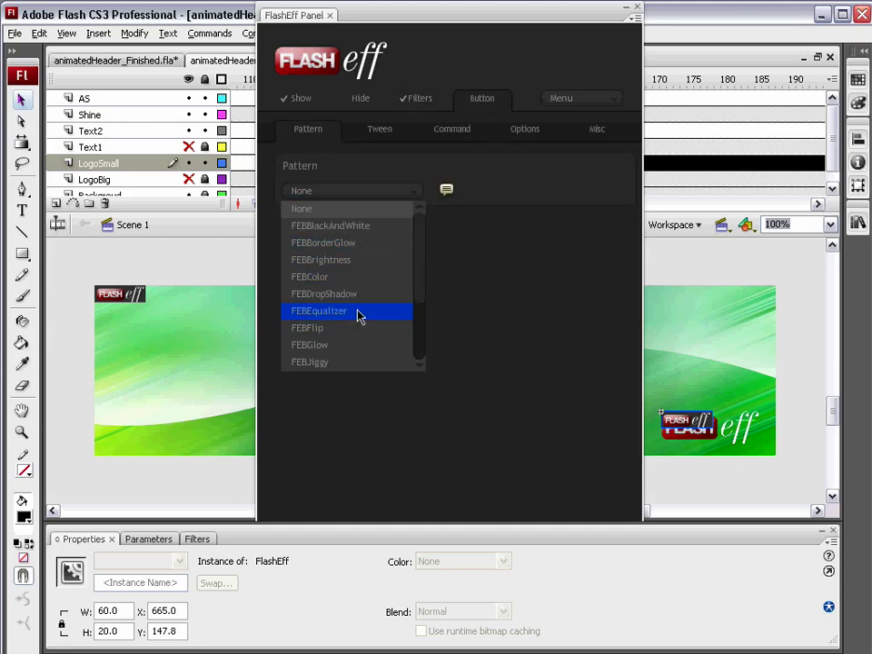
left_click(349, 347)
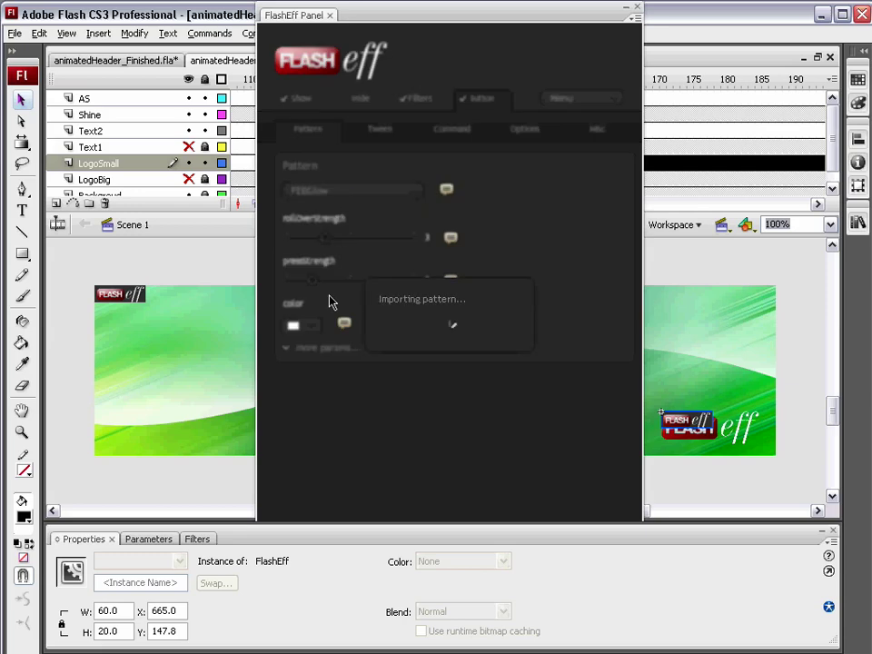
left_click(310, 333)
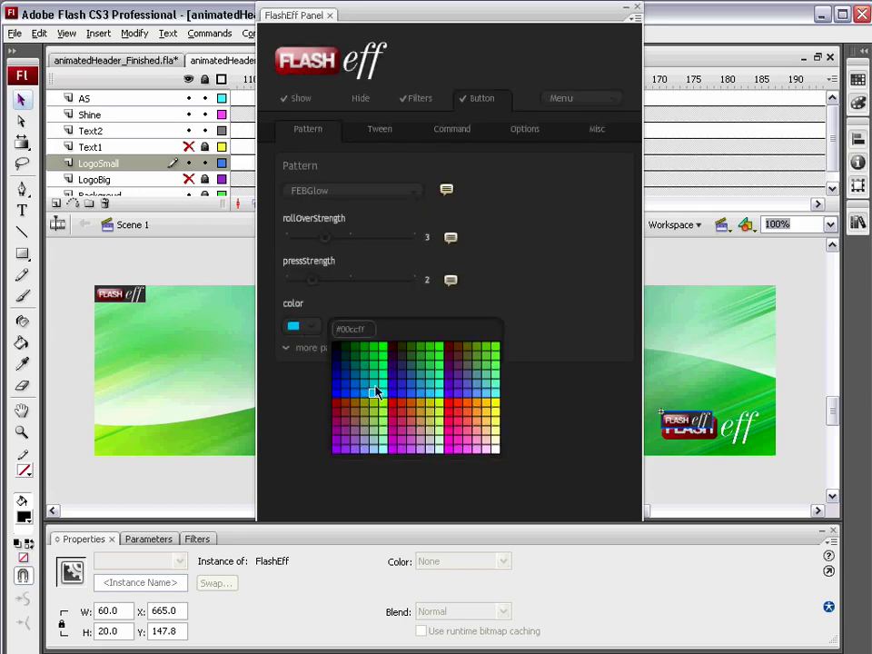
left_click(448, 409)
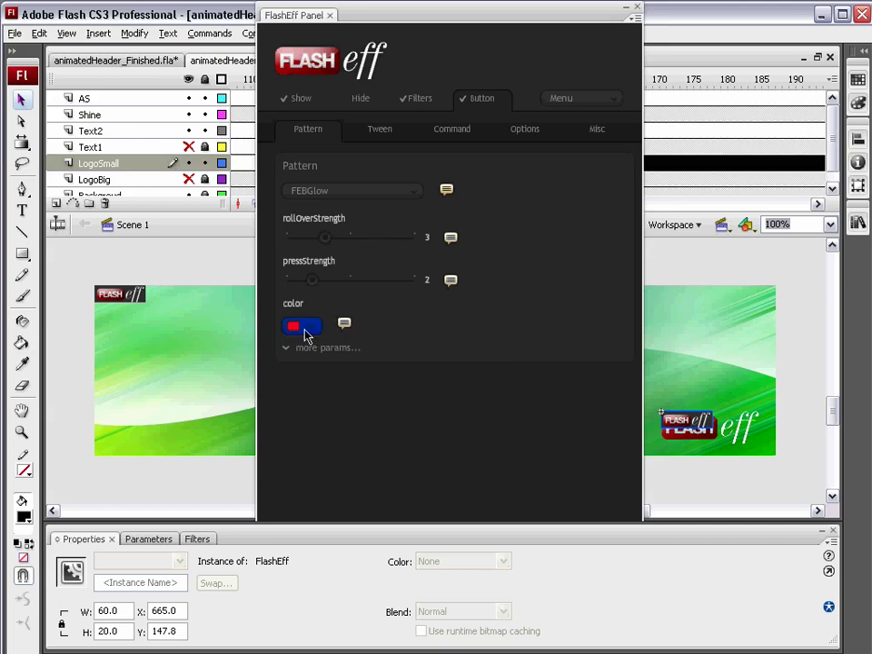
left_click(326, 349)
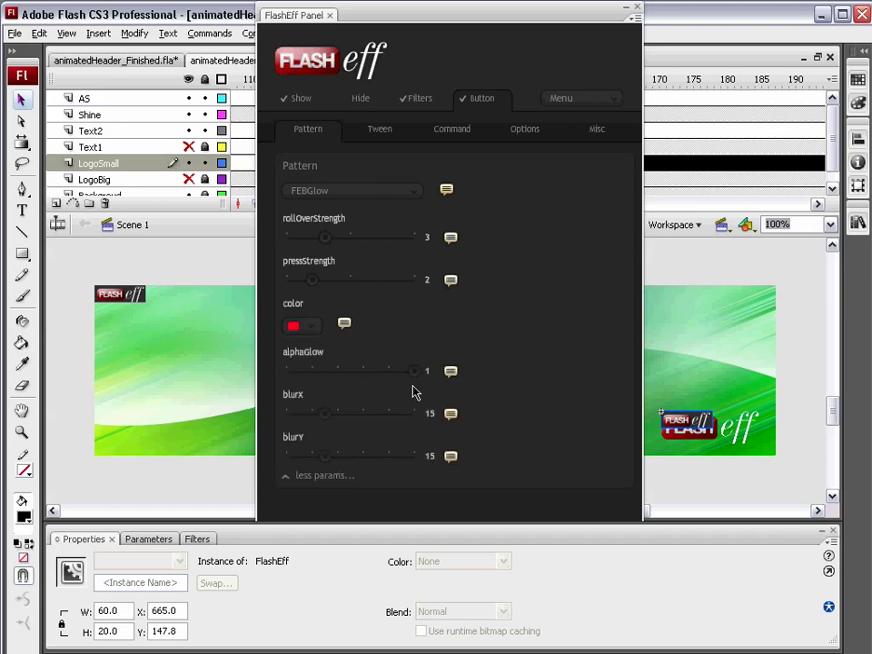
scroll(338, 420, "up", 3)
left_click(349, 419)
Step: Add a FECNavigateToURL button command with browserTarget _blank
left_click(448, 132)
left_click(299, 286)
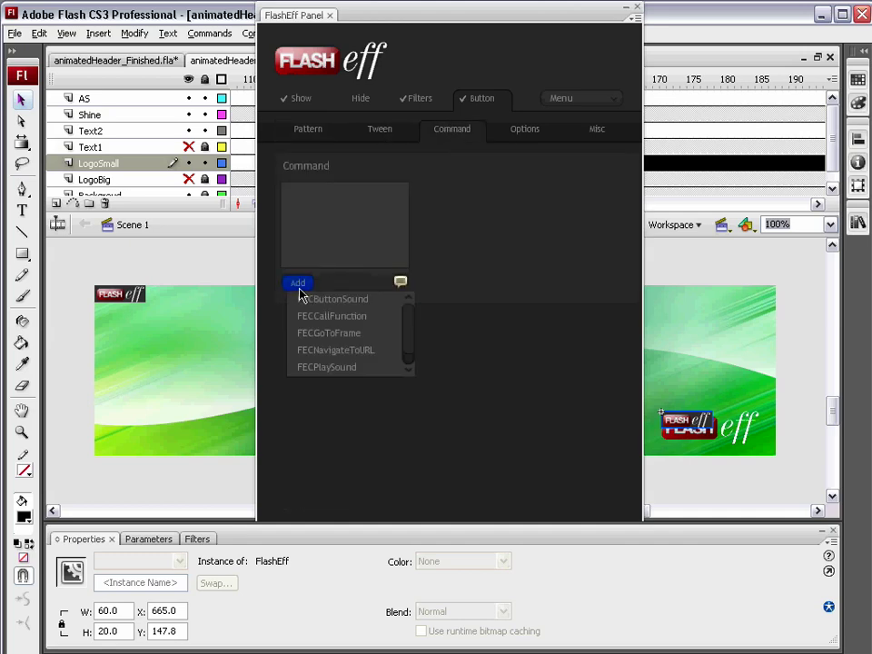
left_click(345, 353)
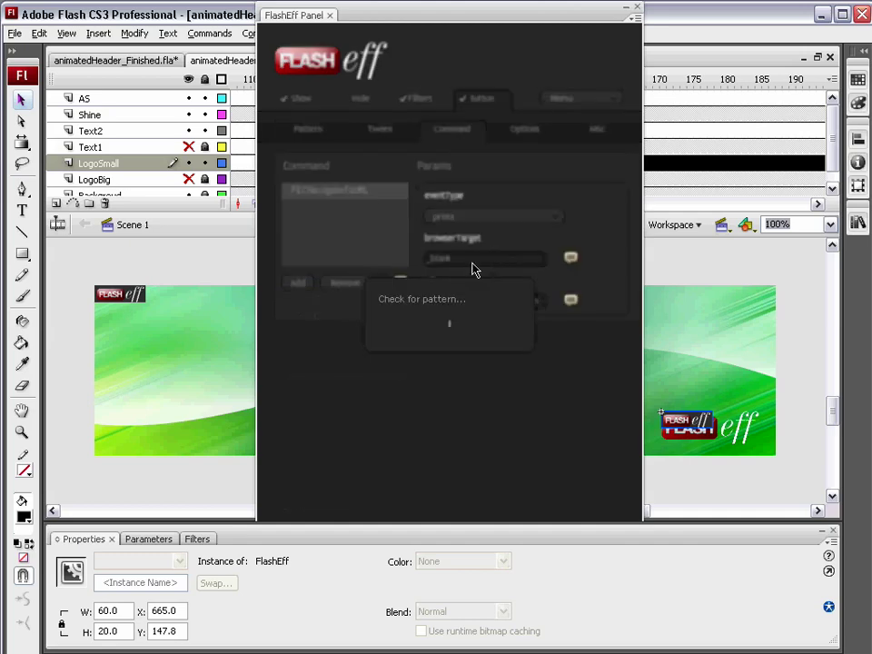
left_click(415, 258)
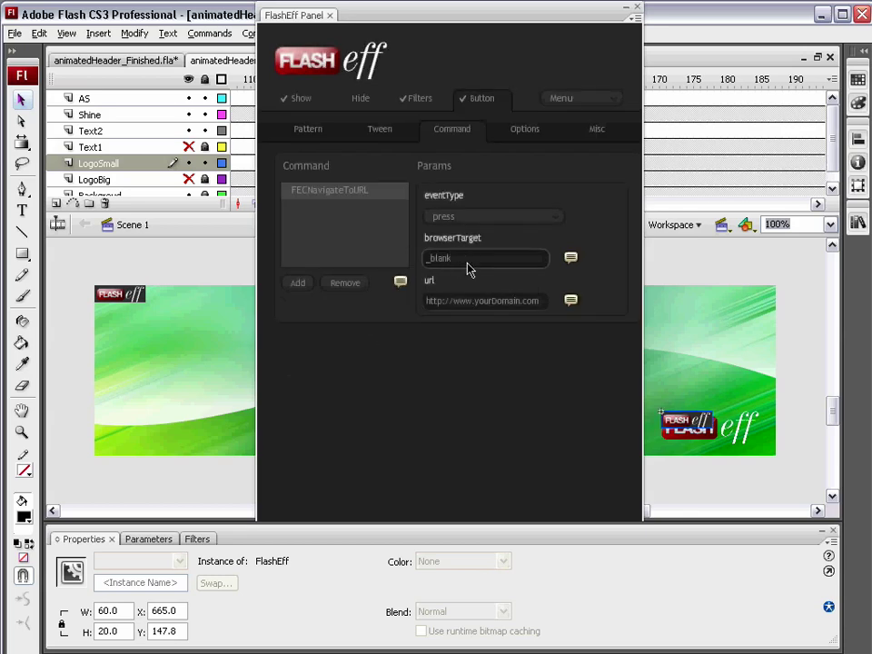
double_click(419, 258)
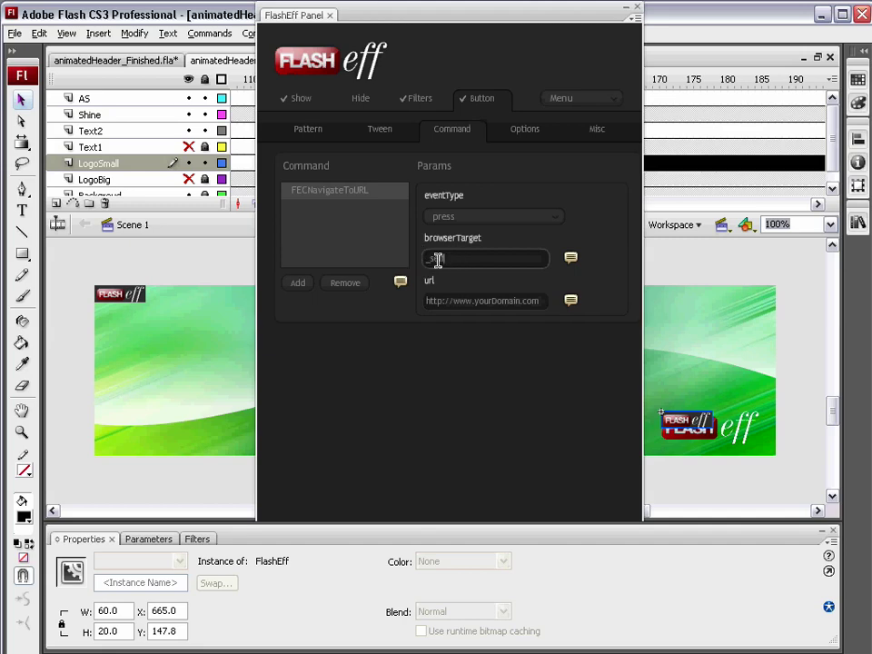
double_click(450, 258)
type("_blank")
left_click_drag(479, 301, 562, 300)
key("BackSpace")
key("BackSpace")
type("flasheff.com")
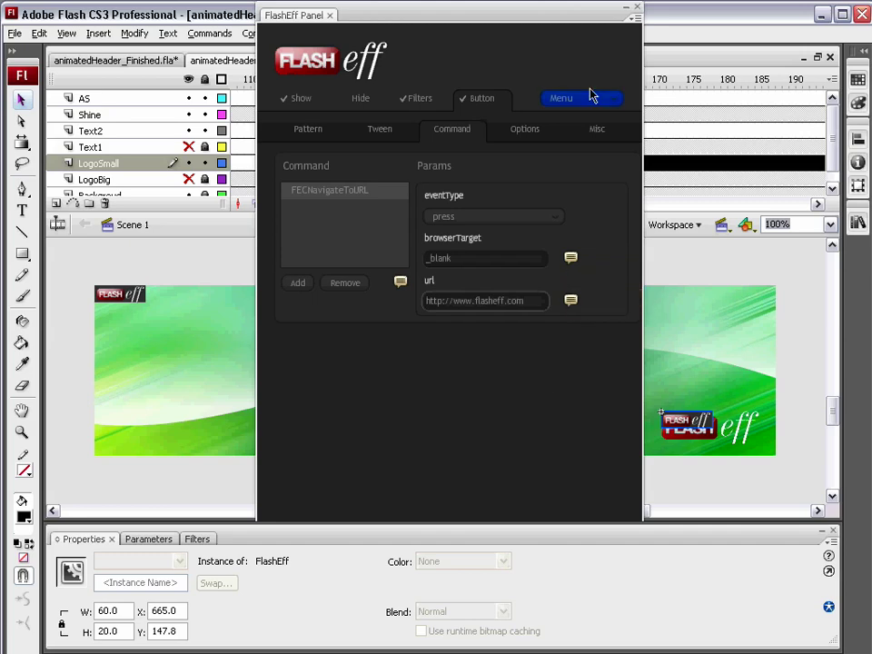
left_click(625, 10)
left_click(613, 273)
Step: Show Text1 and LogoBig, test the movie, and check the corner logo opens flasheff.com
left_click(188, 80)
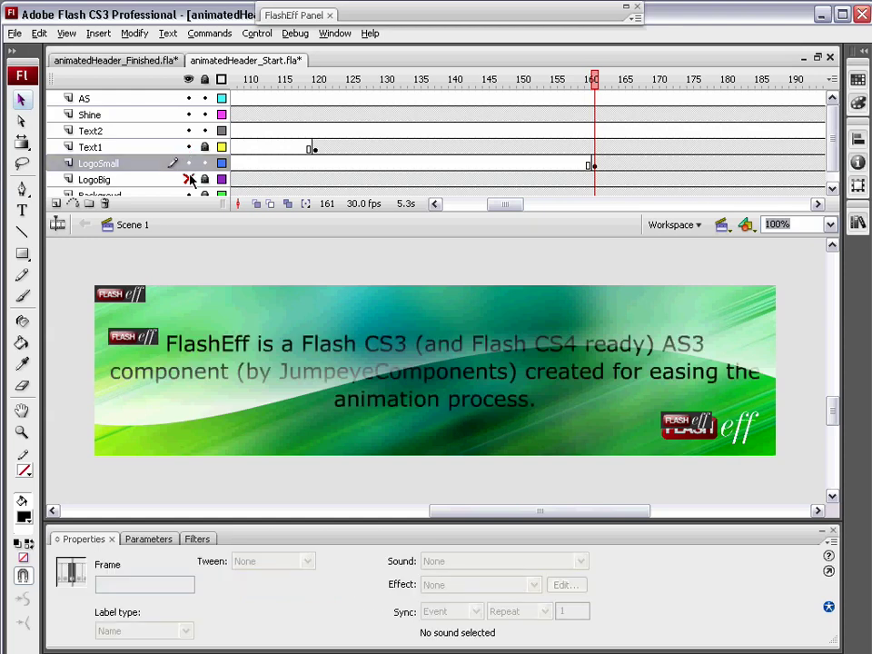
left_click(355, 241)
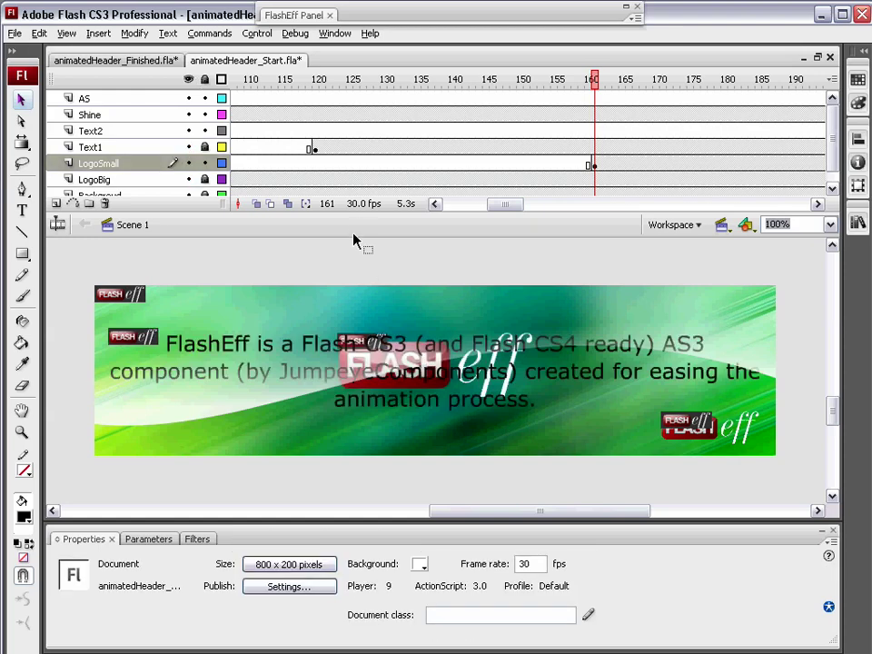
left_click(244, 35)
left_click(287, 140)
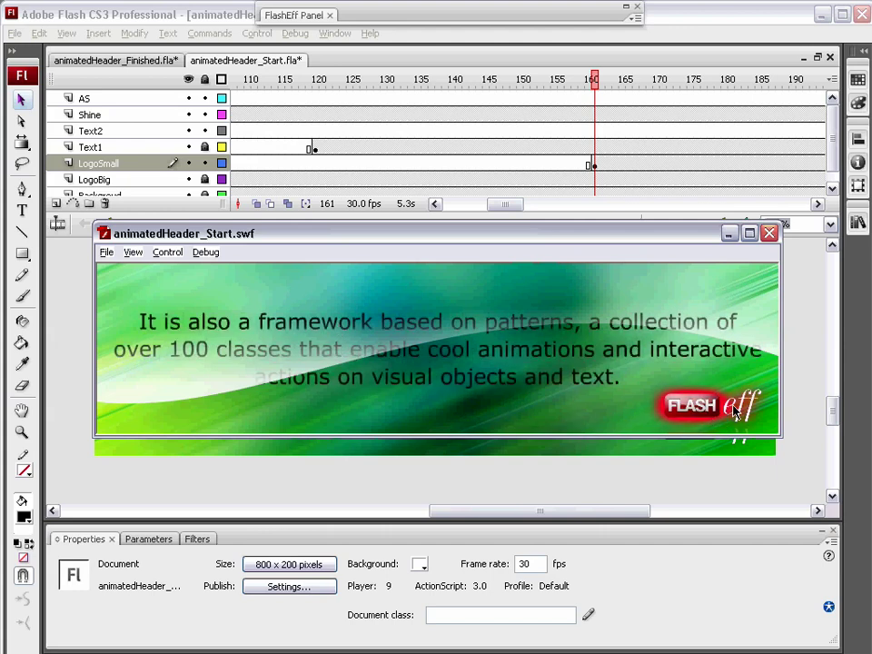
left_click(698, 411)
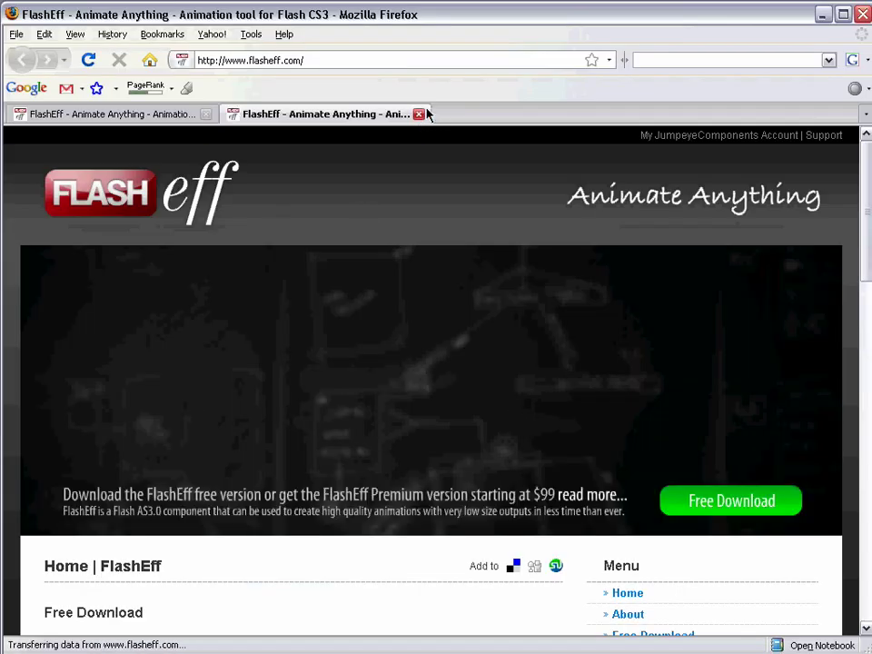
left_click(419, 114)
key("alt+Tab")
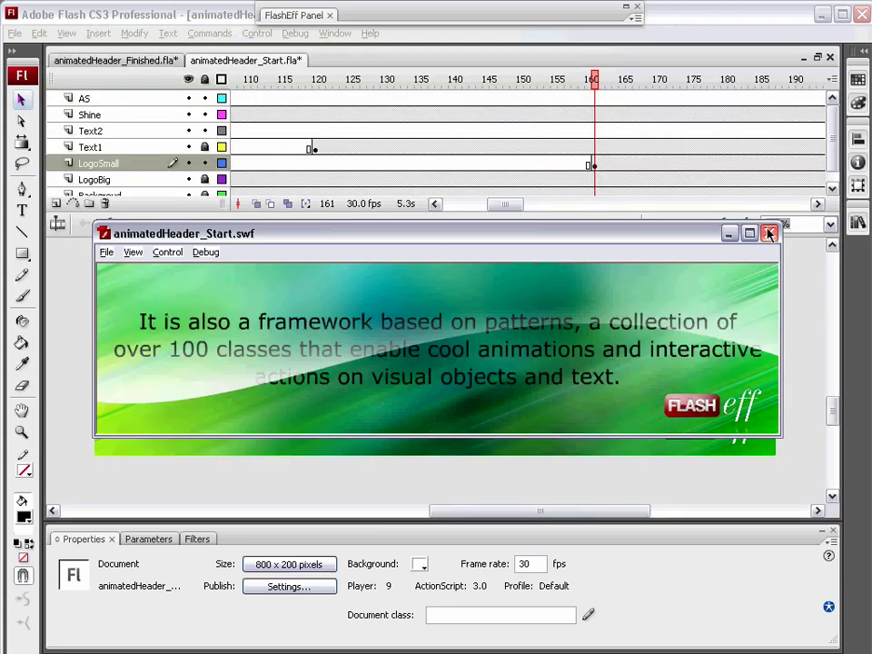
Step: Close the movie preview and set the mc_text clip's blend mode to Overlay
left_click(768, 233)
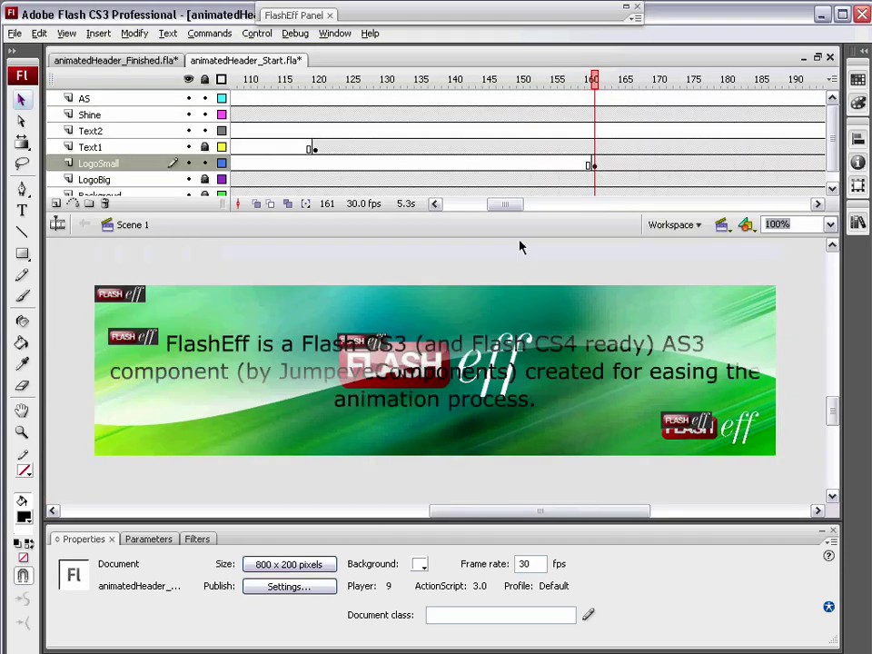
left_click(206, 163)
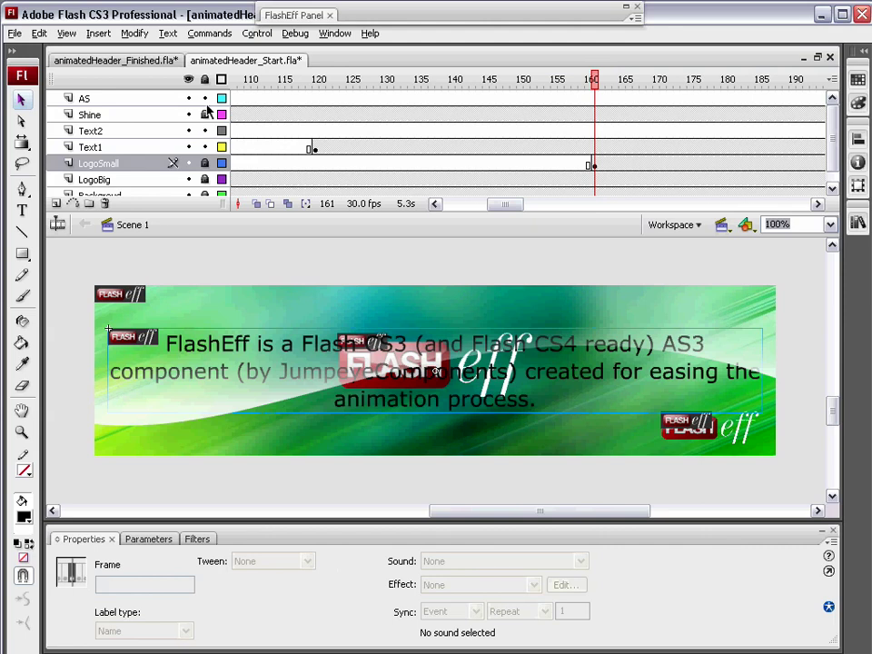
left_click(419, 397)
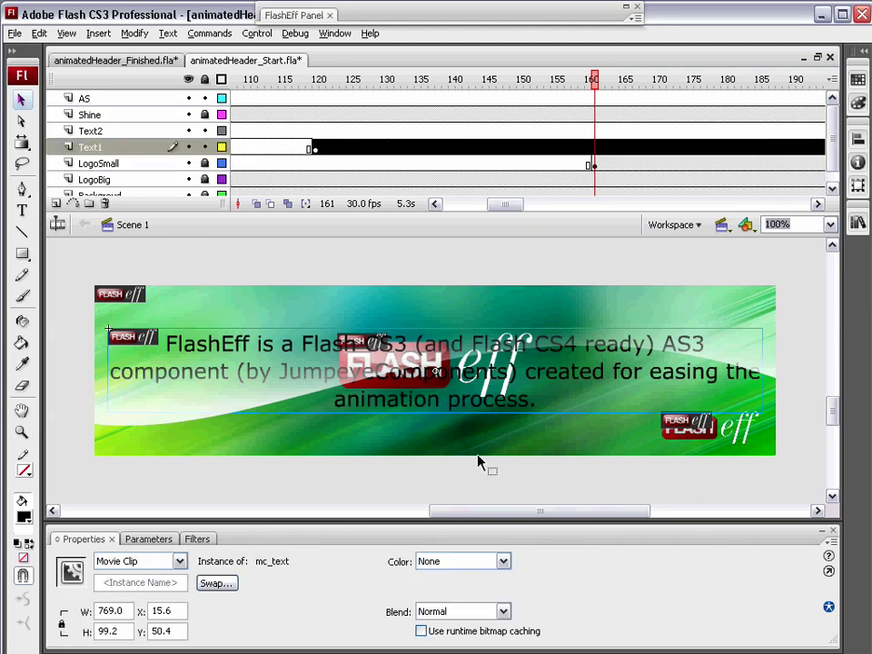
left_click(483, 615)
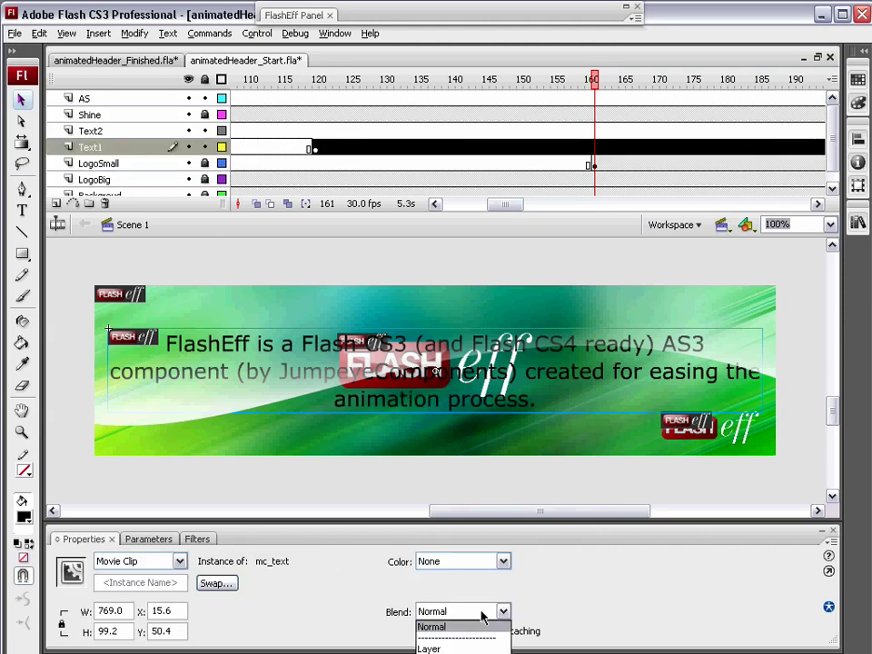
left_click(445, 653)
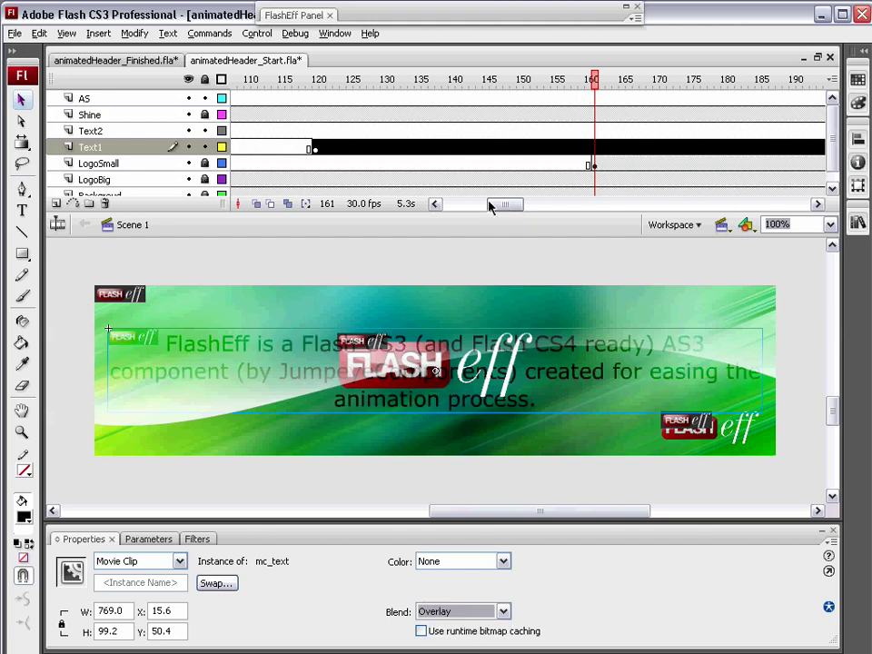
Step: At frame 300, hide the Text1 layer and set mc_text2's blend mode to Overlay
left_click_drag(500, 205, 550, 215)
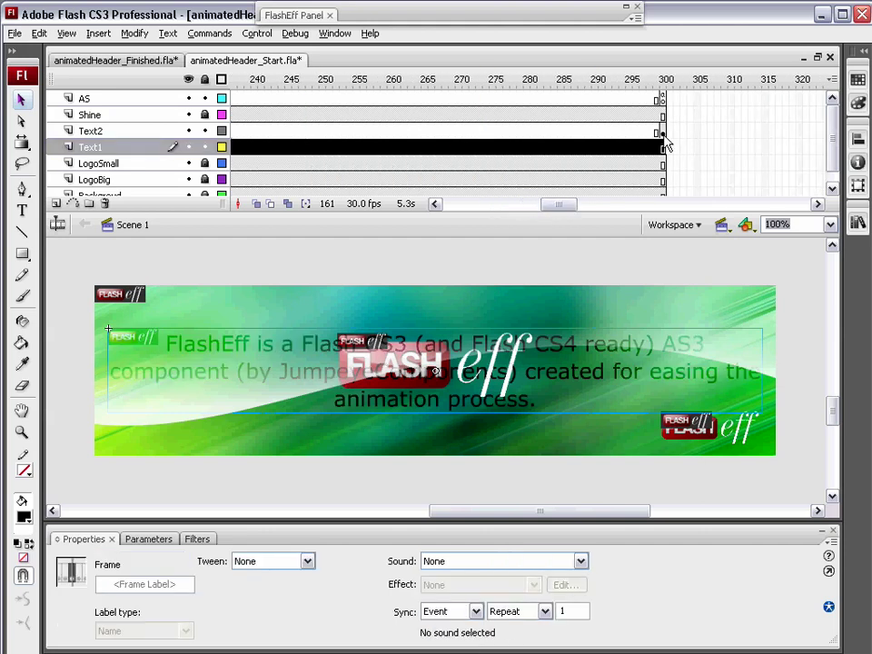
left_click(662, 132)
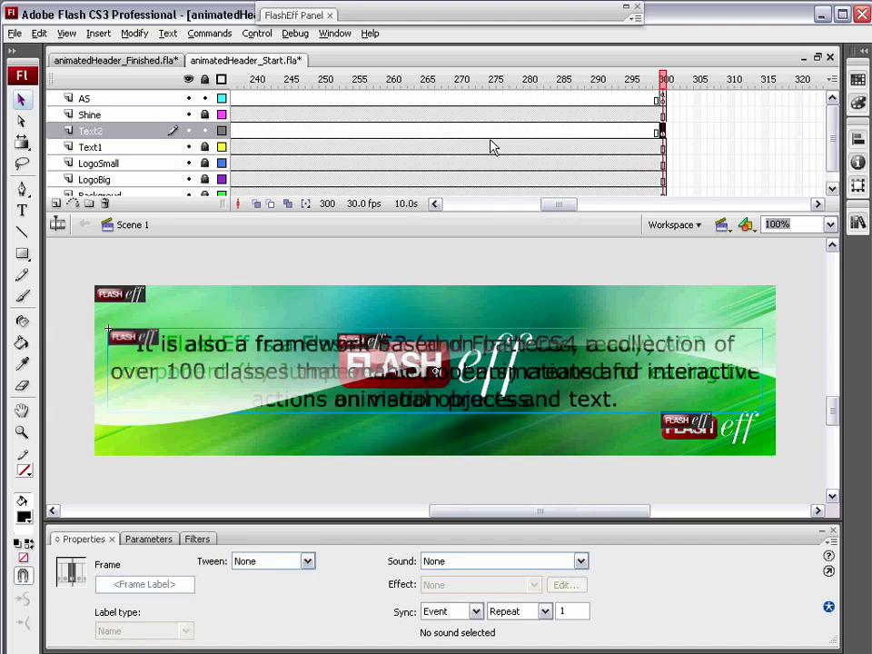
left_click(189, 147)
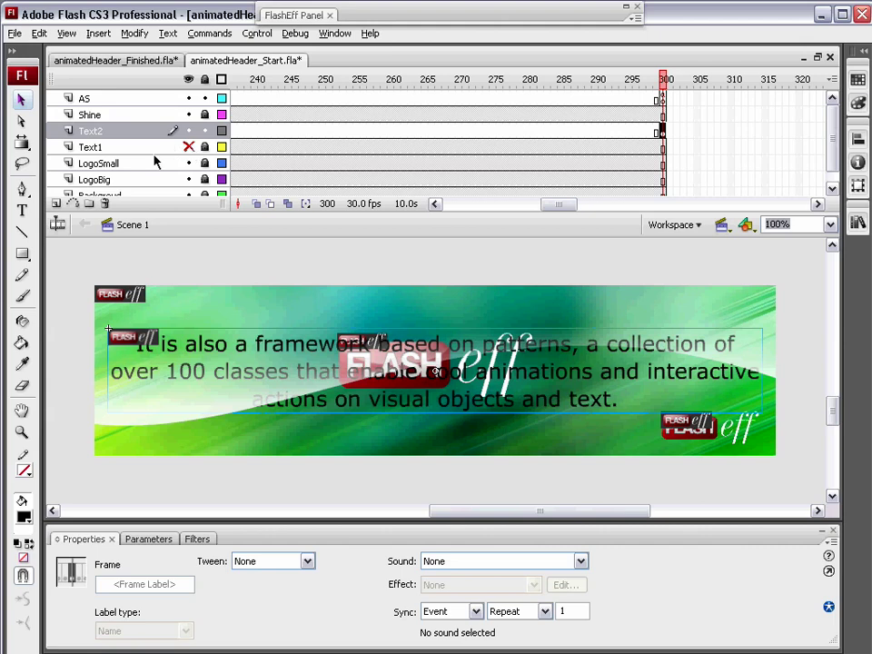
left_click(531, 420)
left_click(481, 612)
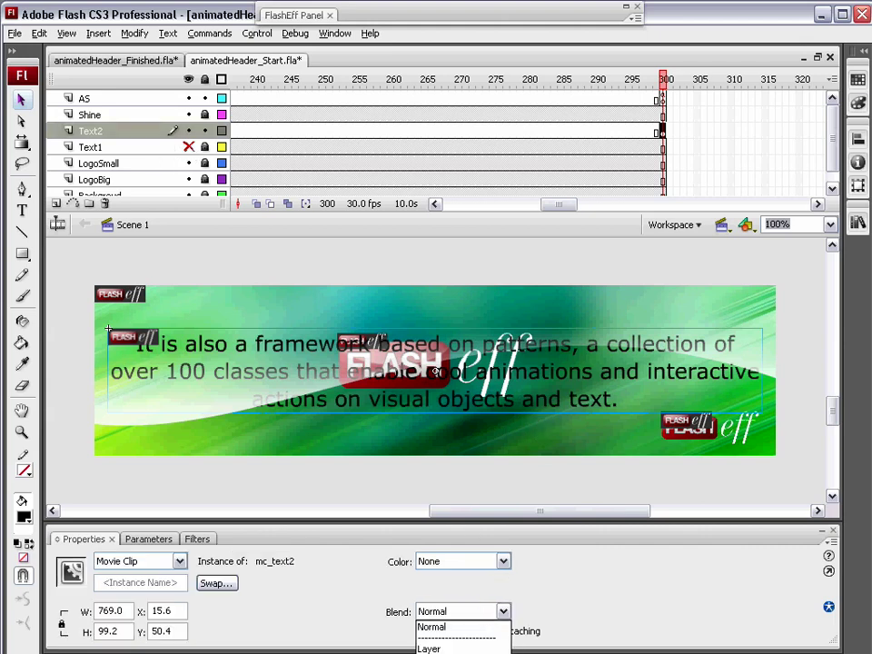
left_click(454, 653)
left_click(445, 436)
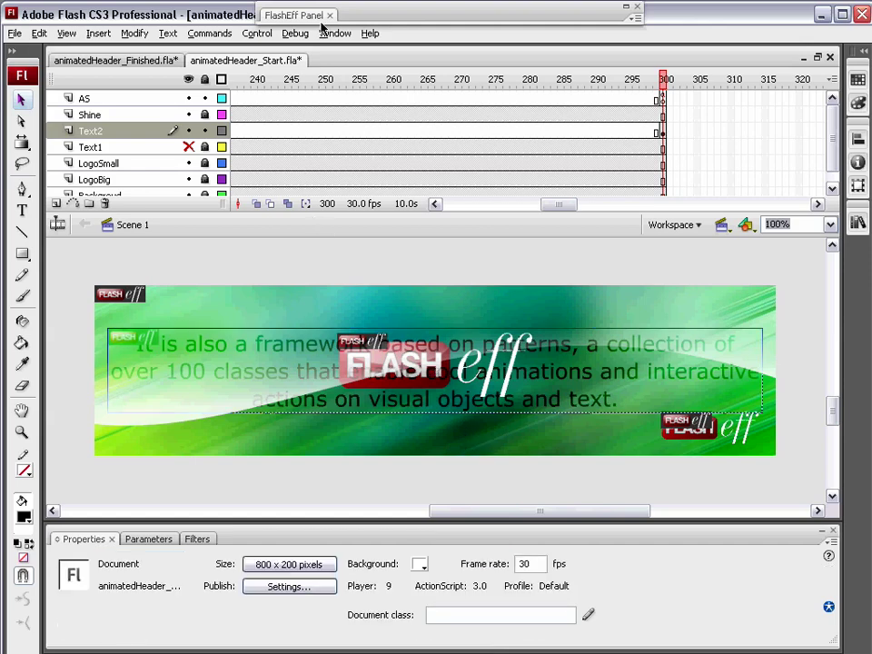
left_click(257, 33)
left_click(277, 138)
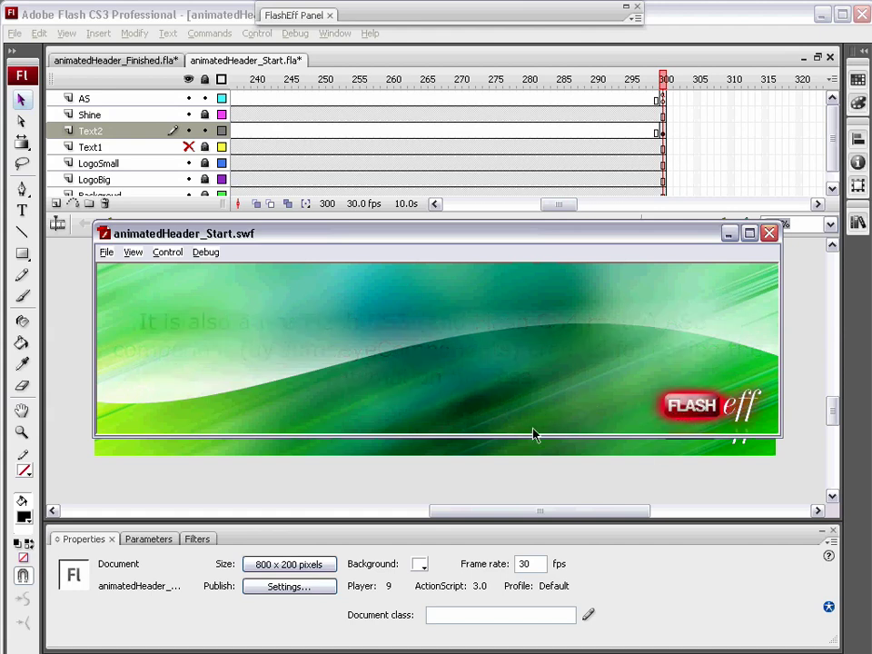
left_click(769, 234)
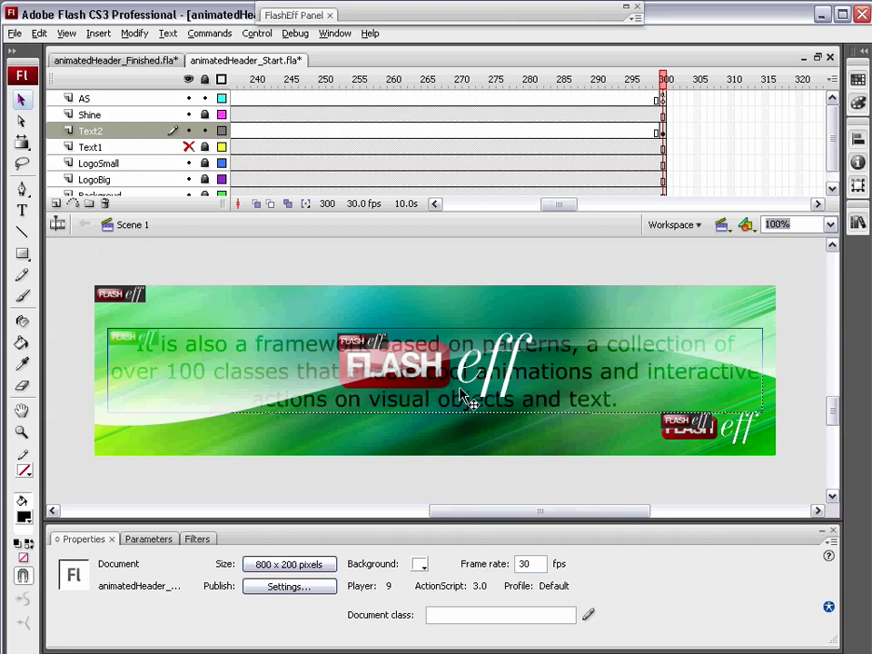
Step: Collapse the Properties panel to give the finished header more stage room
left_click(335, 541)
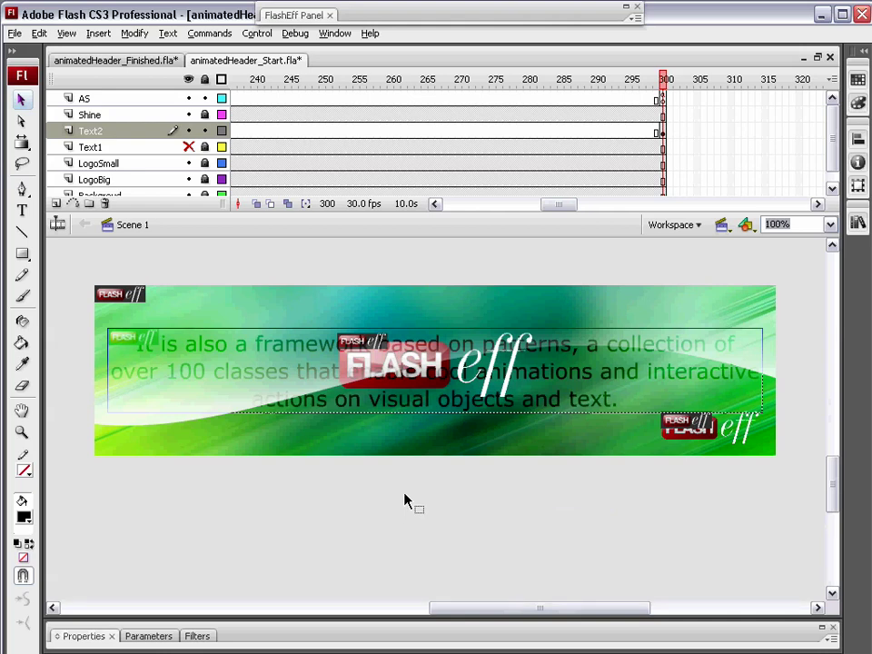